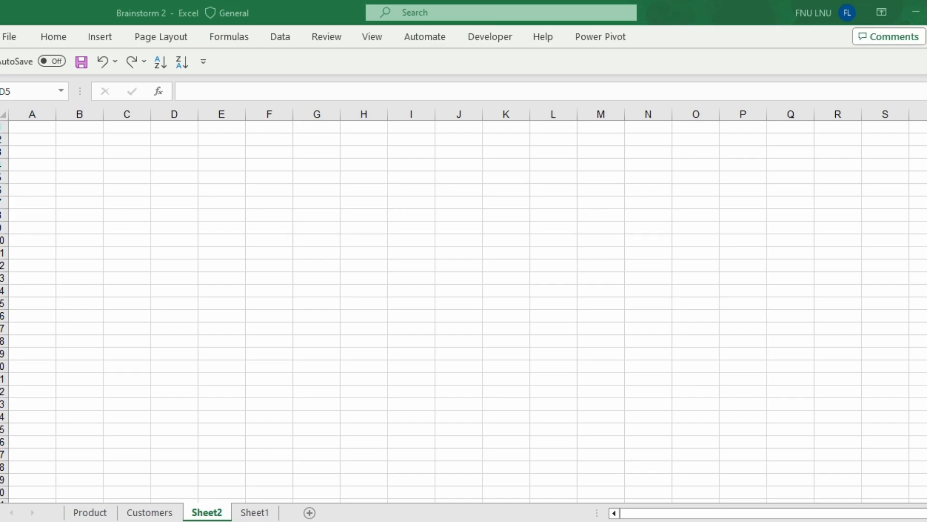
Review the product rates on the Product sheet and the customer list on the Customers sheet.
left_click(90, 512)
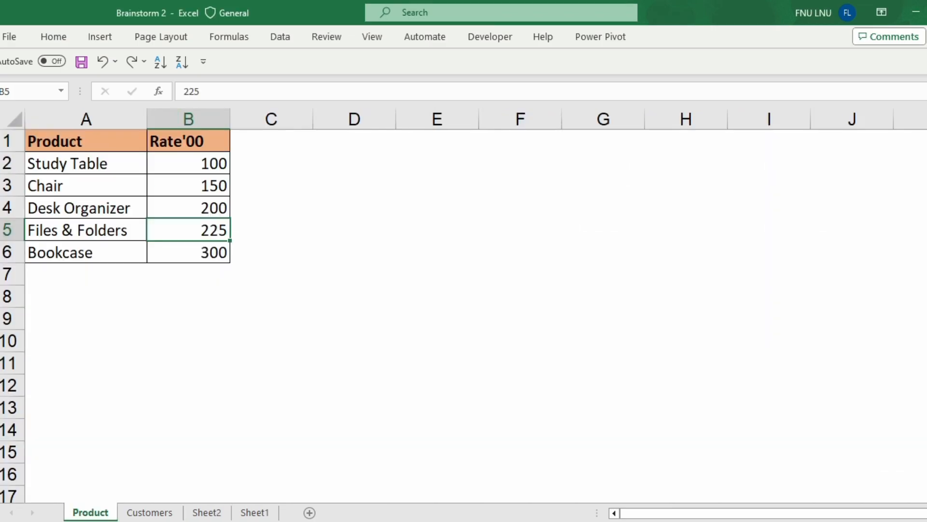
left_click(150, 513)
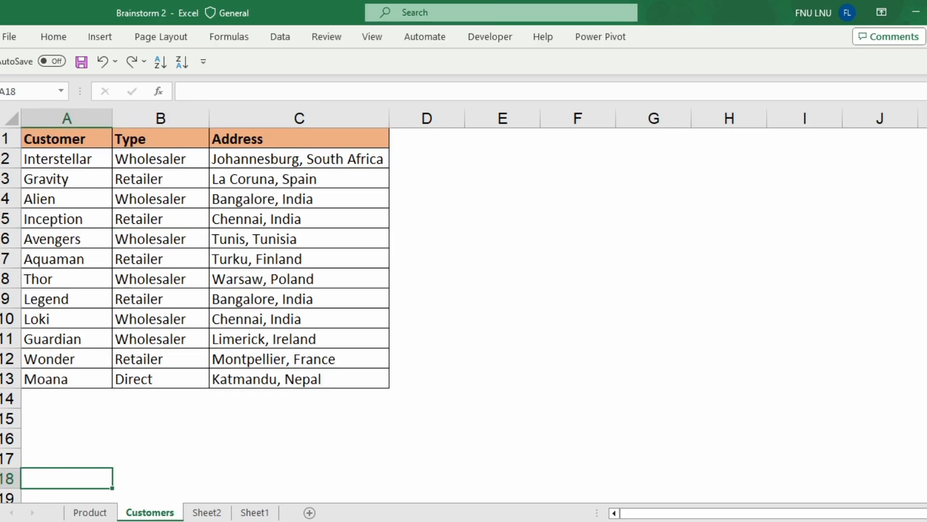
left_click(207, 513)
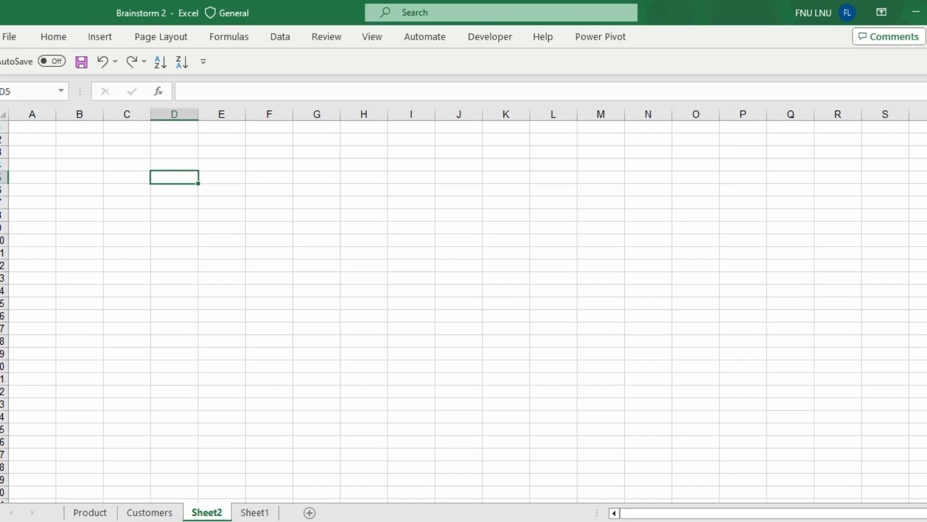
left_click(149, 512)
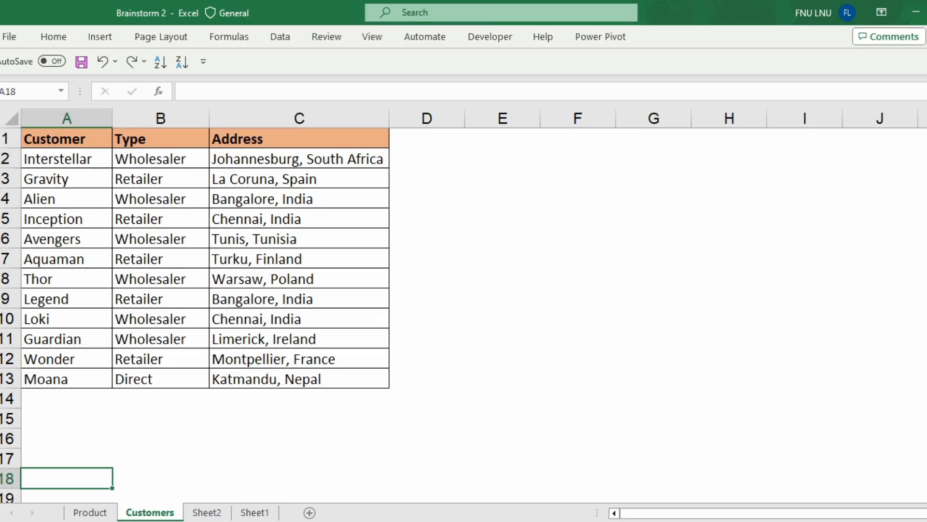
Apply an outside border around the range A1:G27 on Sheet2 to frame the invoice.
key("ctrl+Page_Down")
left_click_drag(32, 127, 317, 404)
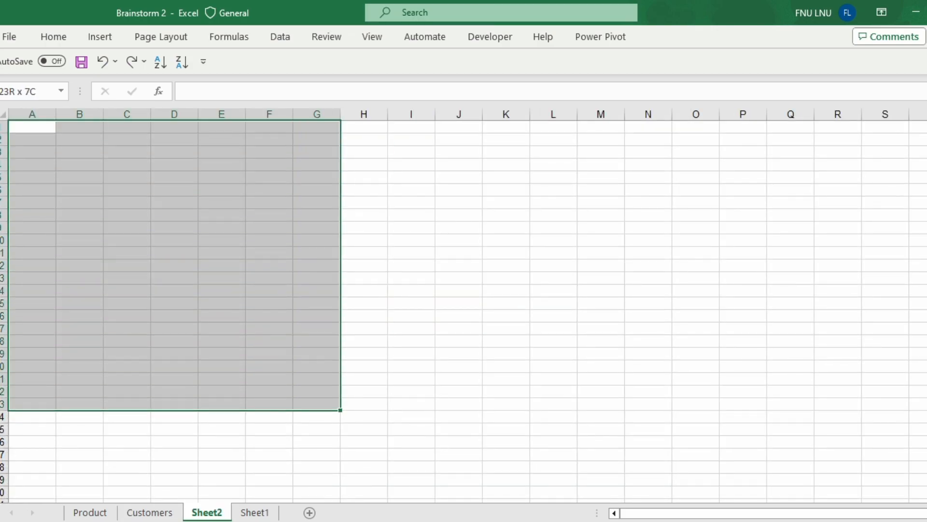
left_click_drag(32, 126, 317, 454)
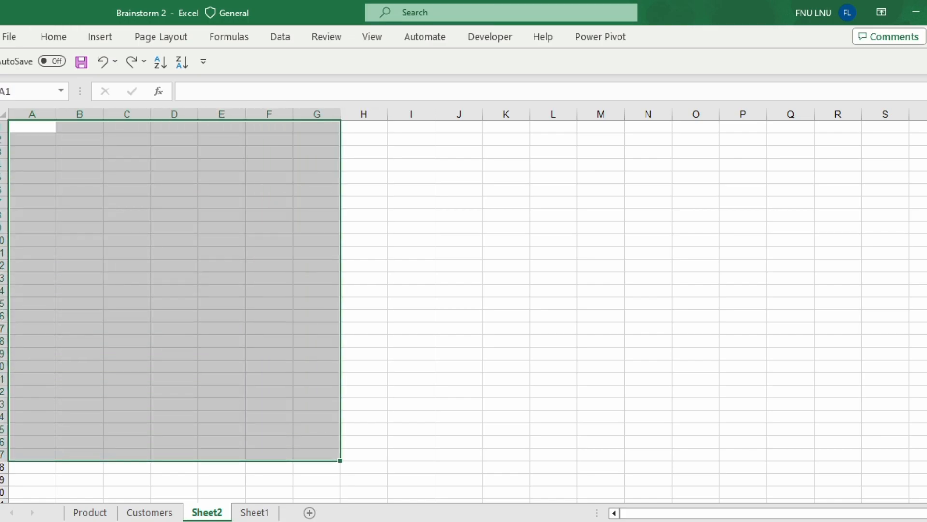
left_click(53, 37)
left_click(144, 89)
left_click(175, 177)
Merge and center cells A1:G1 and enter the title "Tax Invoice" in them.
left_click_drag(32, 127, 316, 127)
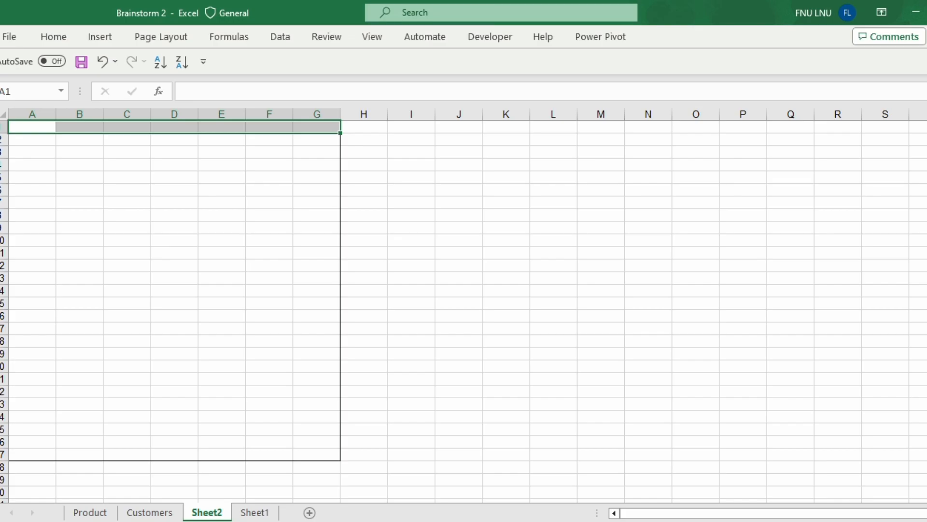
left_click(53, 37)
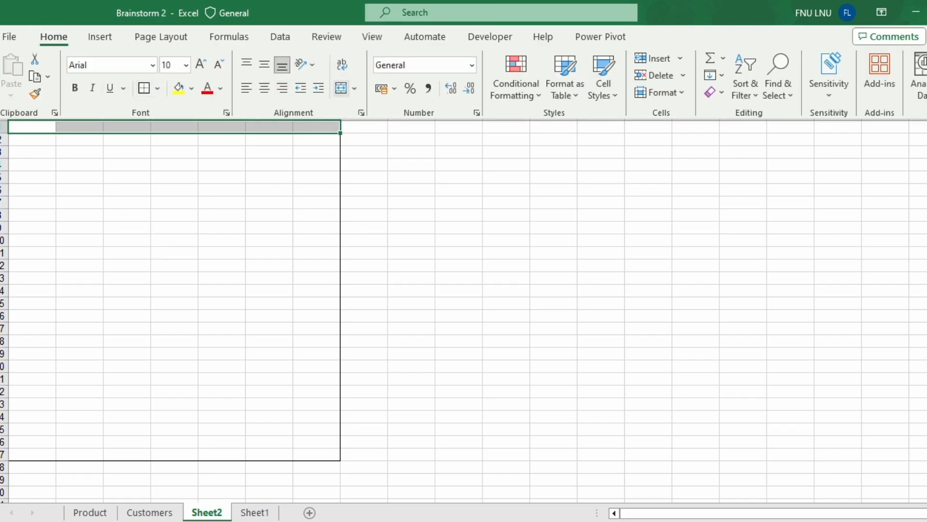
left_click(341, 88)
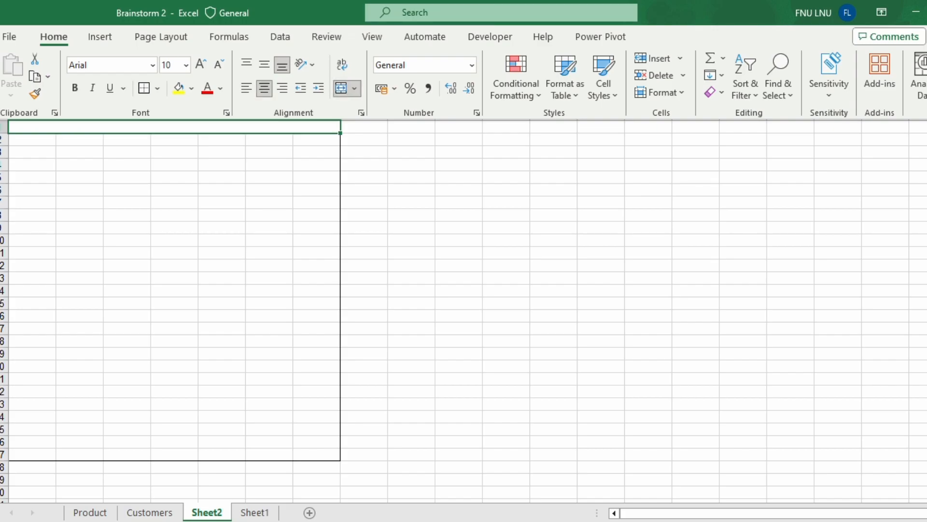
key("F2")
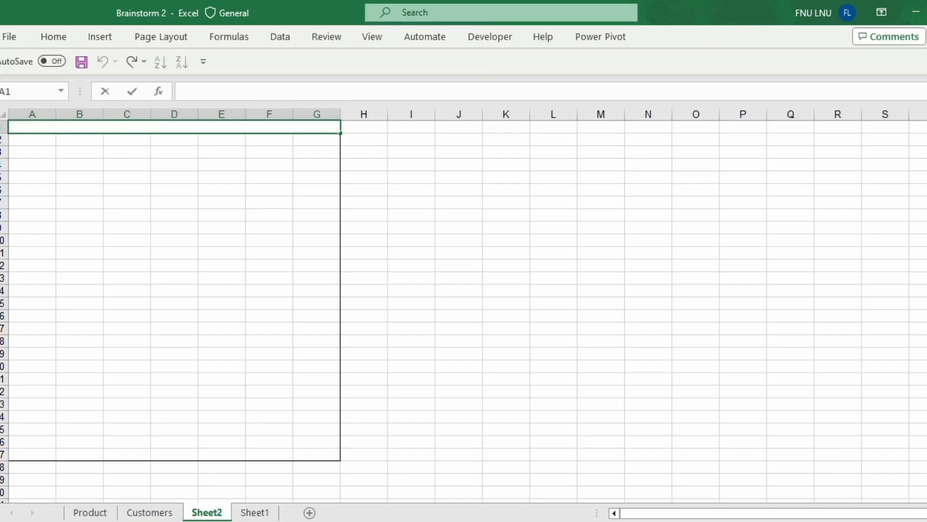
type("Tax Invoice")
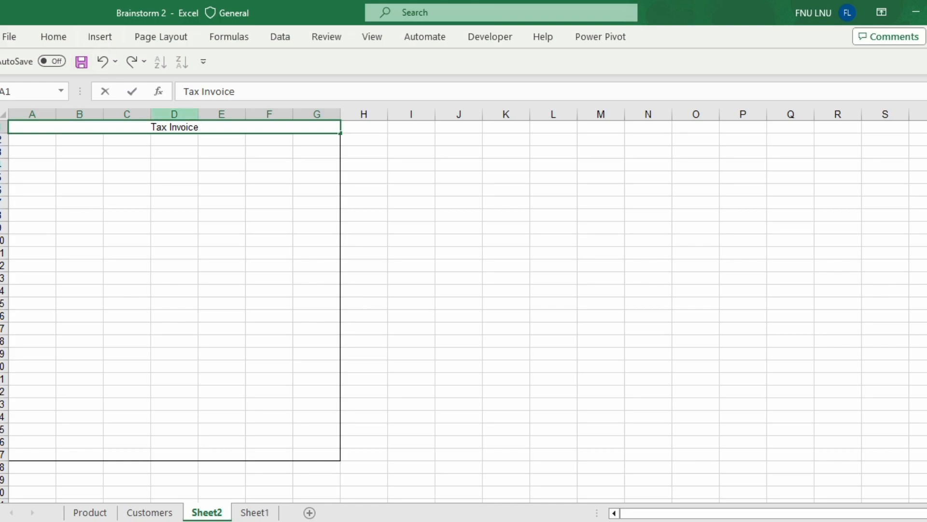
Format the "Tax Invoice" title as underlined, bold and red.
left_click_drag(199, 127, 152, 127)
left_click(54, 38)
left_click(110, 88)
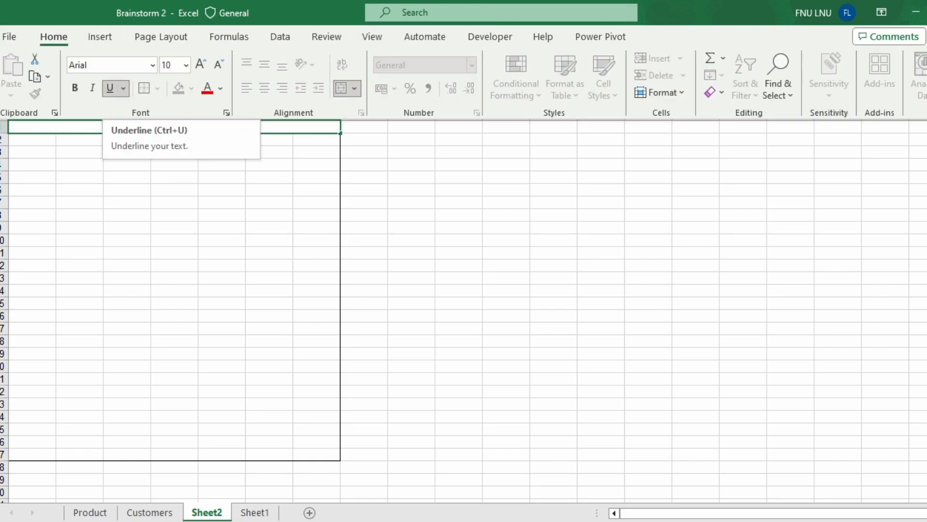
left_click(75, 88)
left_click(208, 88)
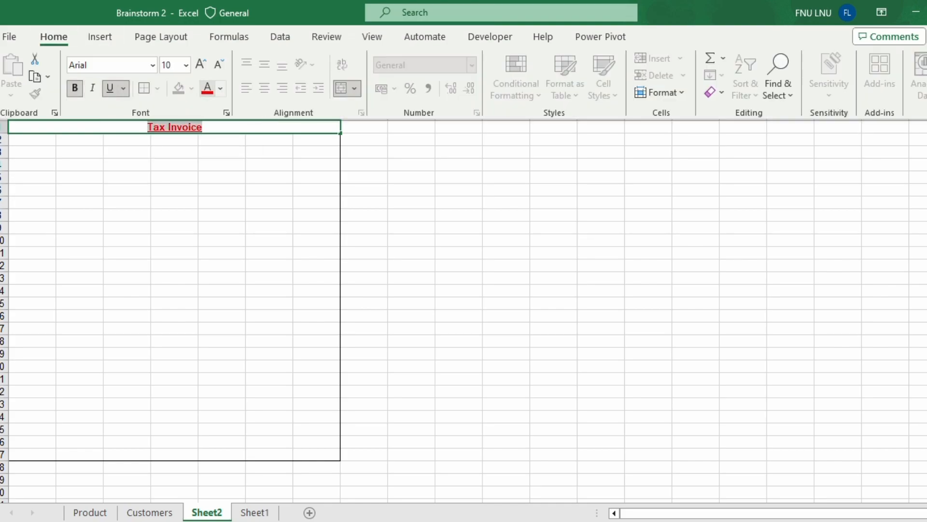
key("Return")
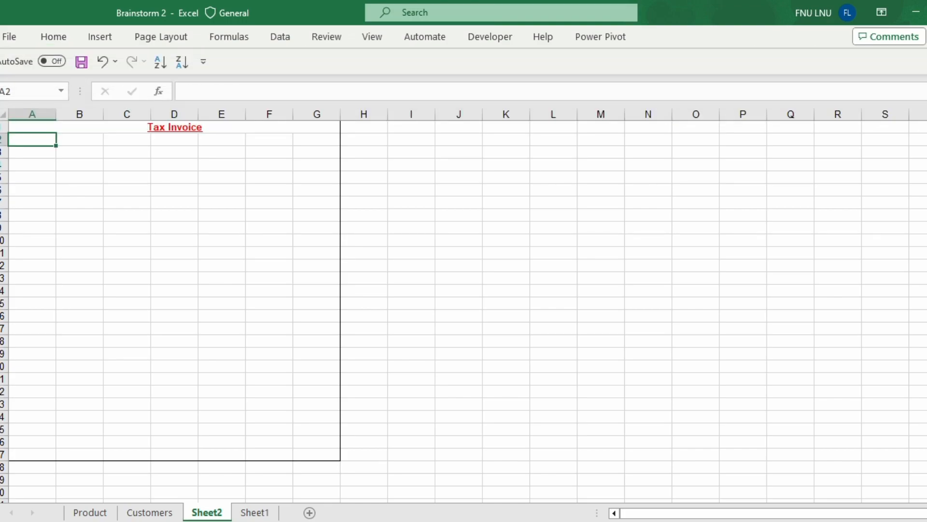
Merge and center the range A2:G3 below the title.
left_click_drag(32, 140, 317, 153)
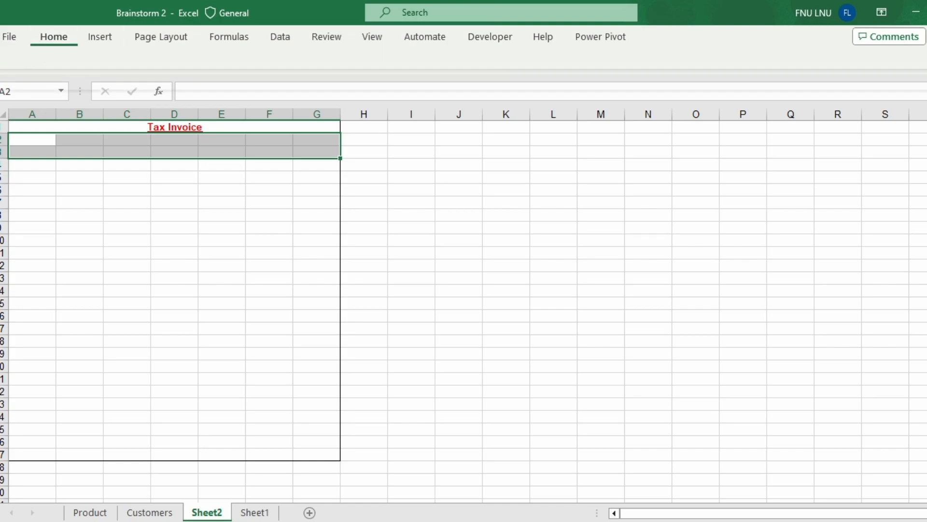
left_click(53, 37)
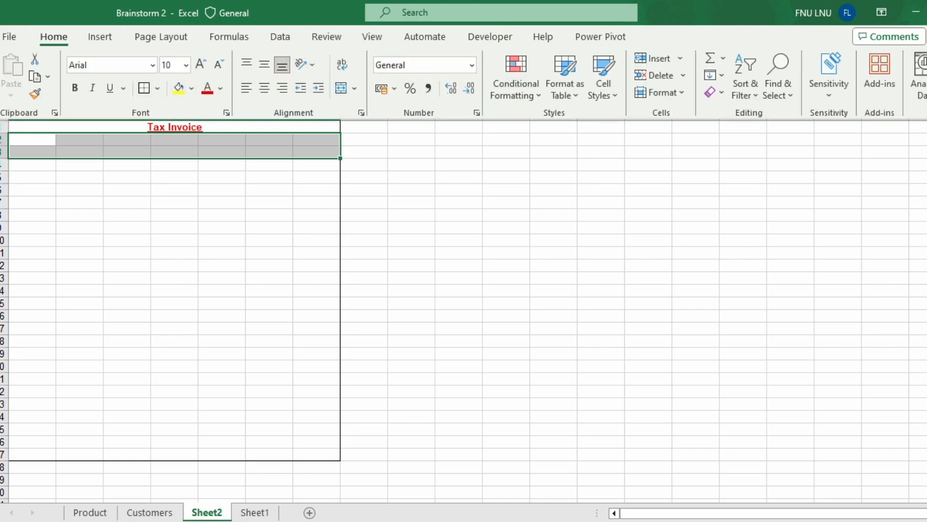
left_click(341, 88)
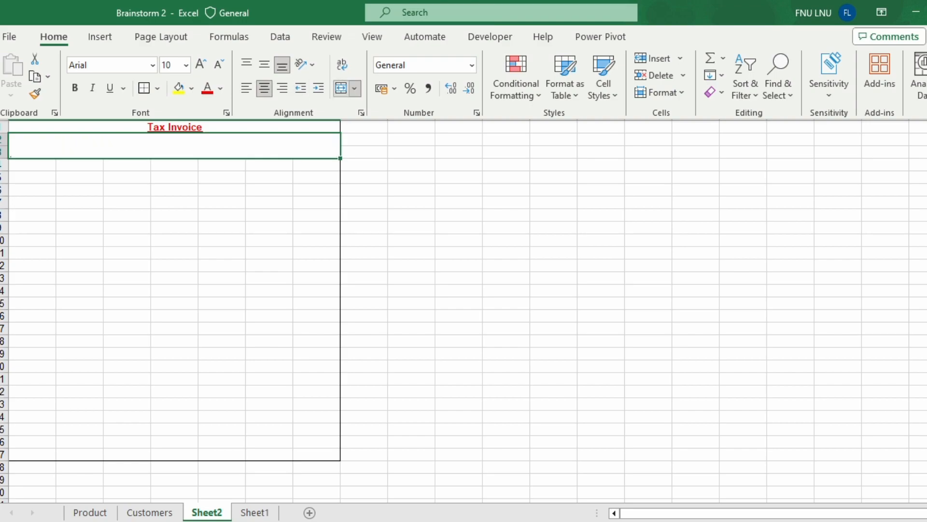
Enter "Superstore Invoice" in the merged A2:G3 cell, with the store's street address on a second line.
double_click(174, 146)
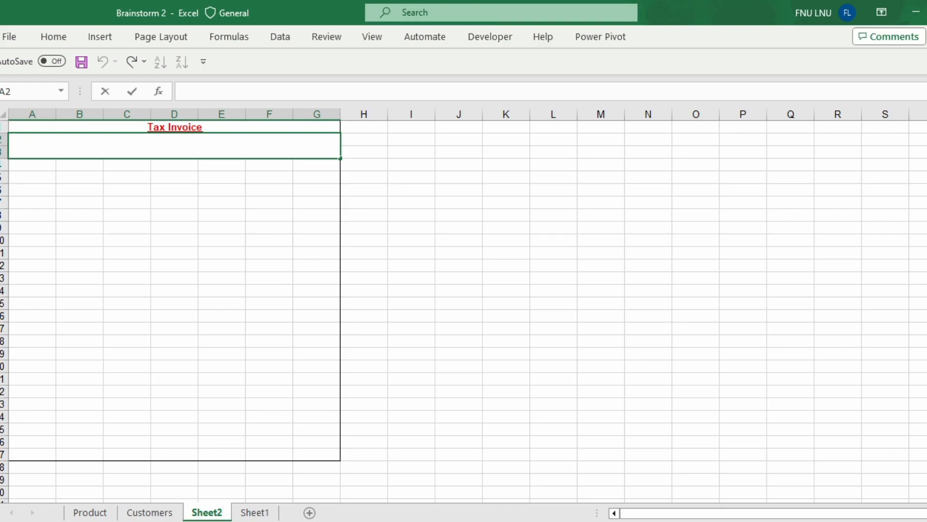
type("Superstore")
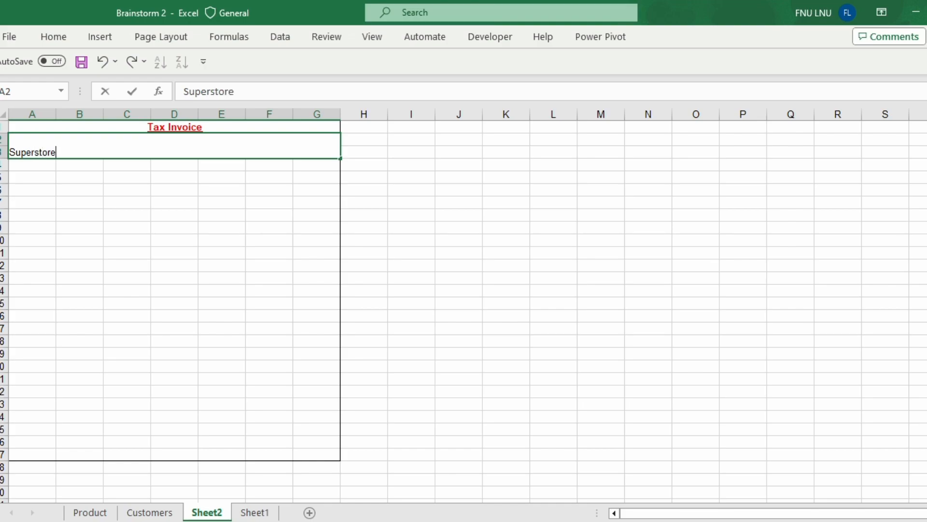
type(" Invoice")
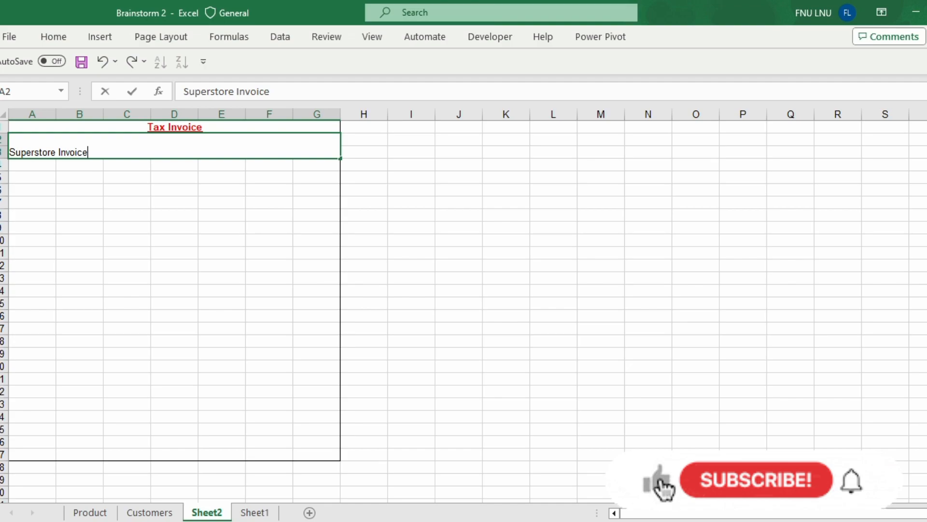
key("alt+Return")
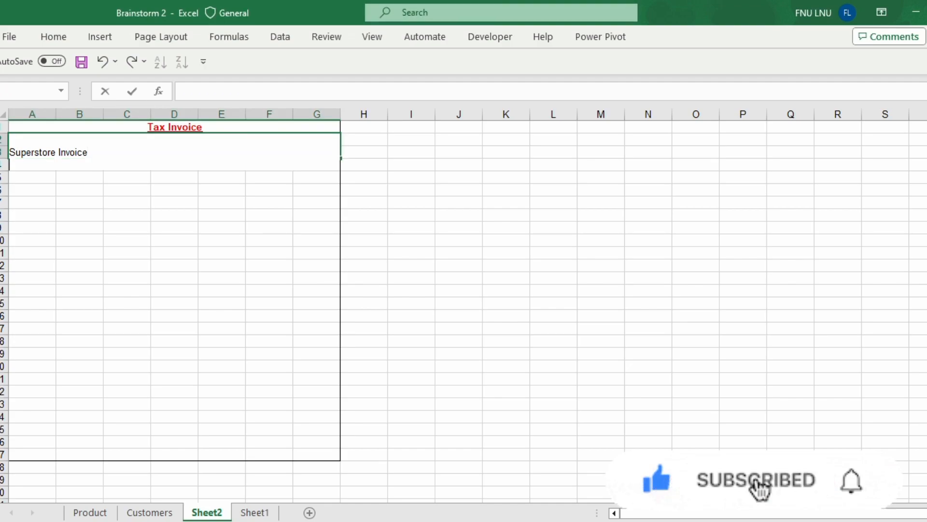
type("St")
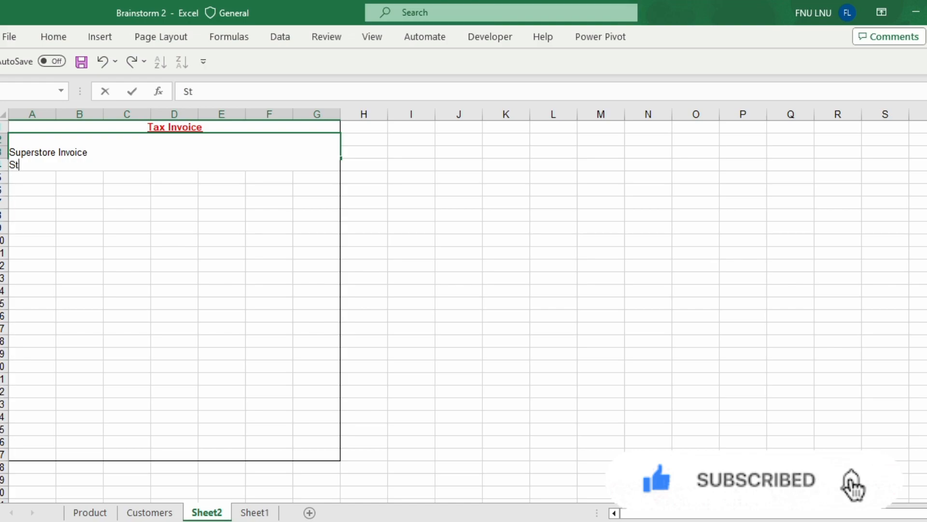
type("reet R")
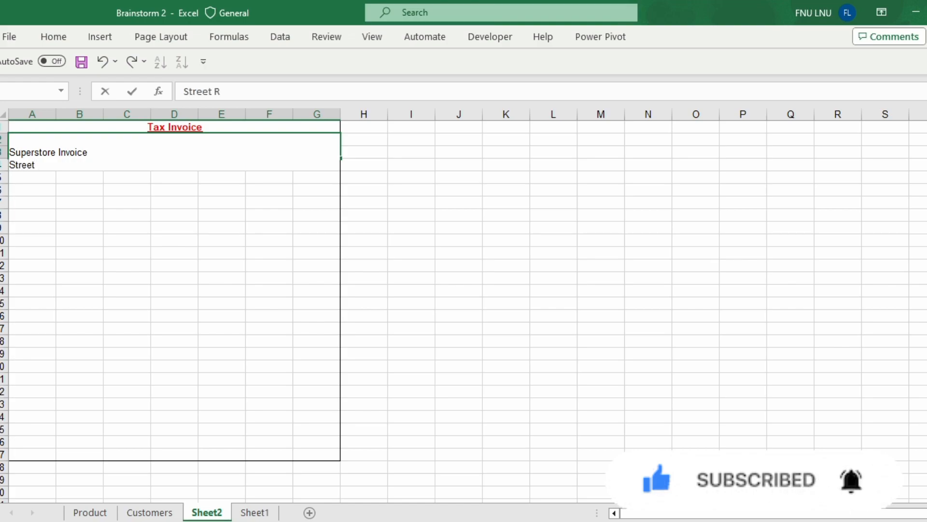
type("oad")
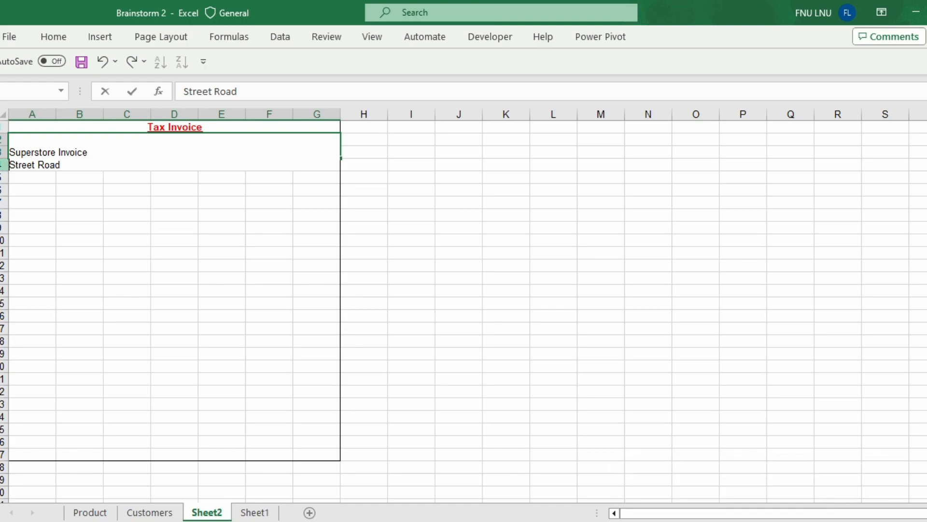
type("61,")
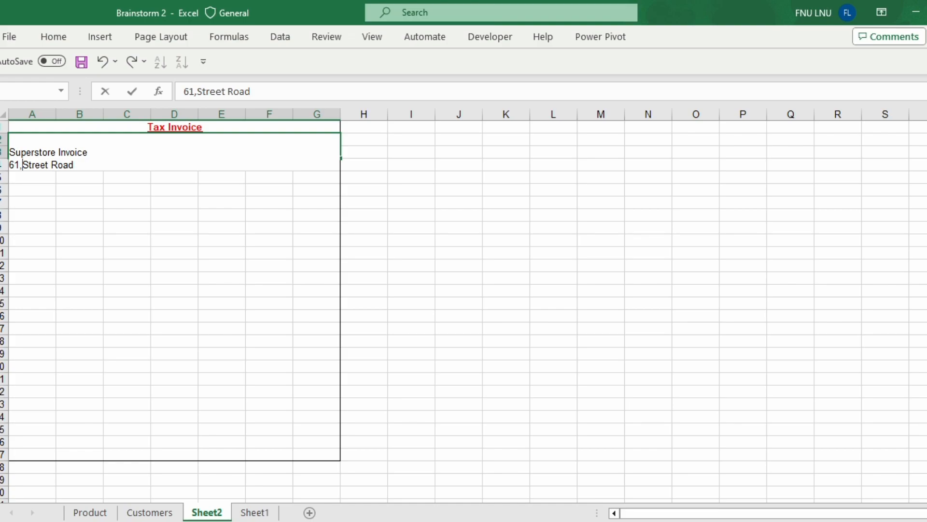
left_click(79, 177)
Format only the "Superstore Invoice" line in the merged cell as bold, blue and size 11.
double_click(92, 140)
left_click_drag(88, 141, 8, 140)
left_click(53, 37)
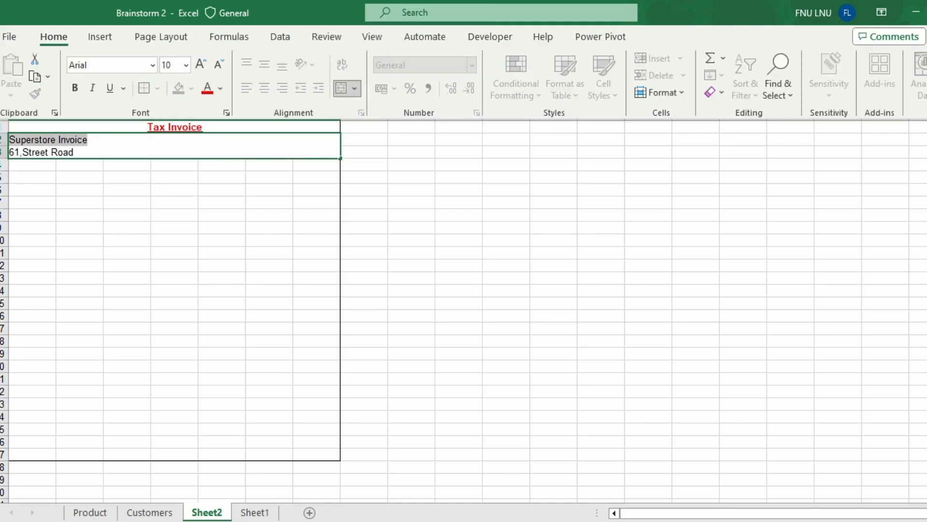
left_click(75, 88)
left_click(220, 88)
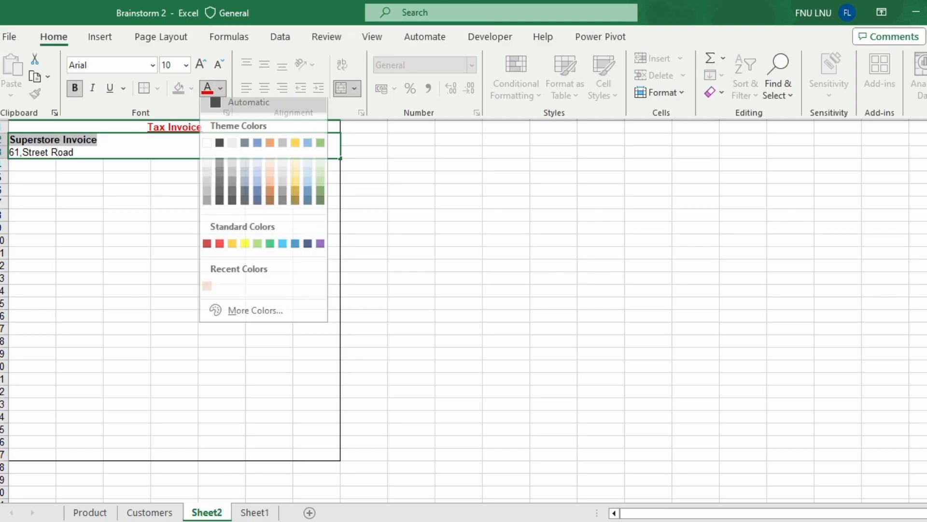
left_click(259, 147)
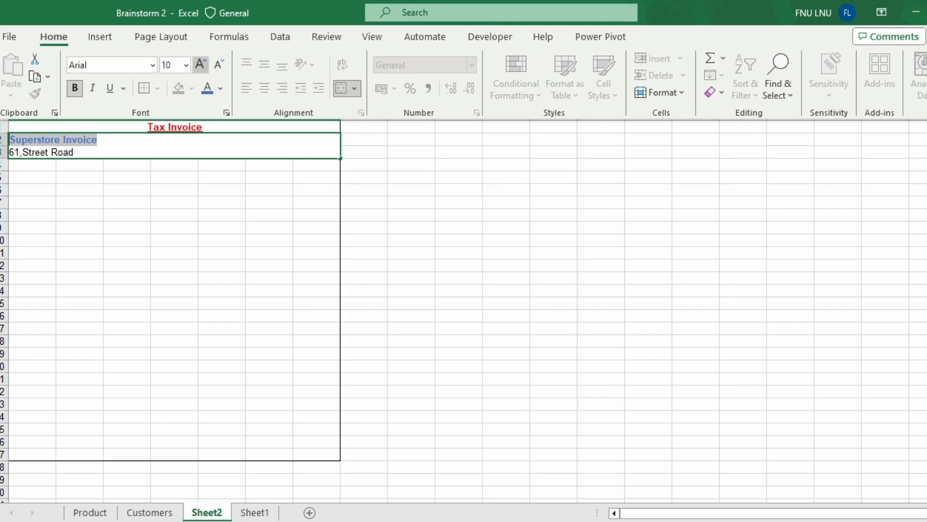
left_click(200, 65)
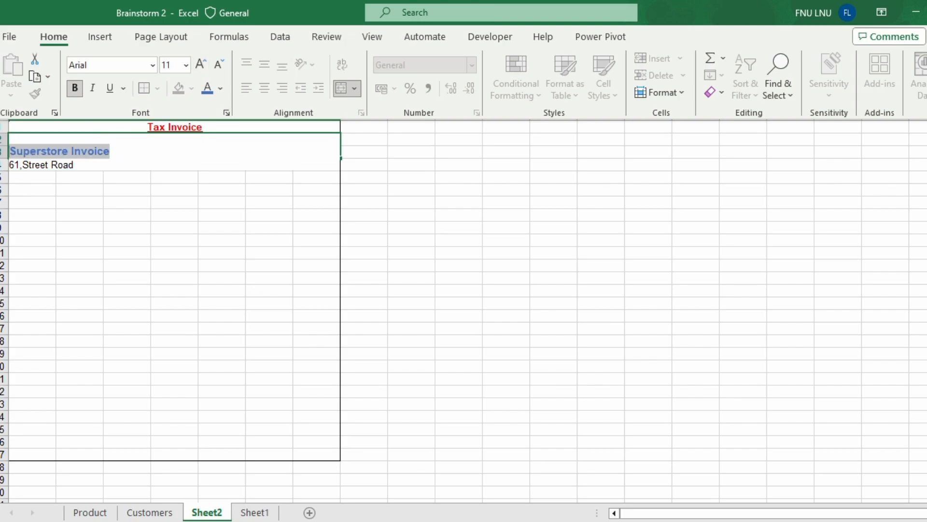
left_click(411, 215)
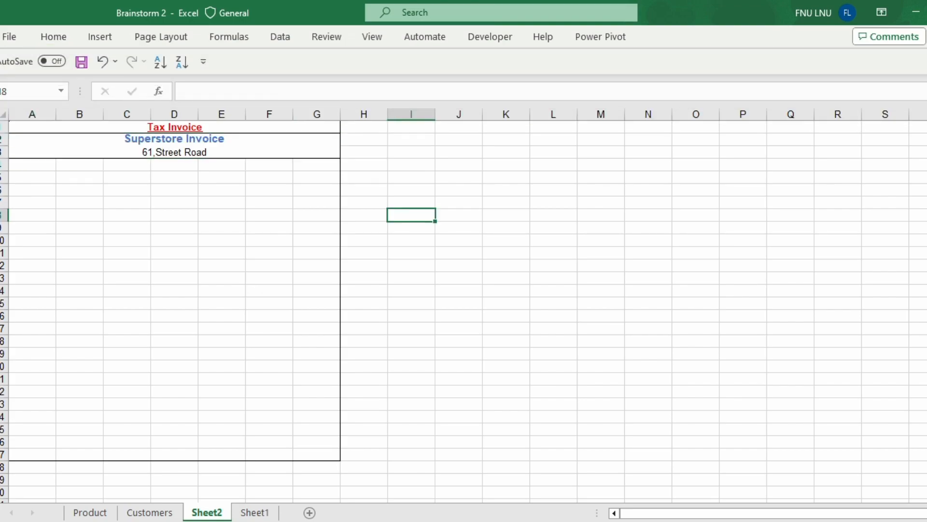
Enter the labels "Invoice No.", "Date" and "Customer" in A4:A6 and widen column A slightly.
left_click(32, 165)
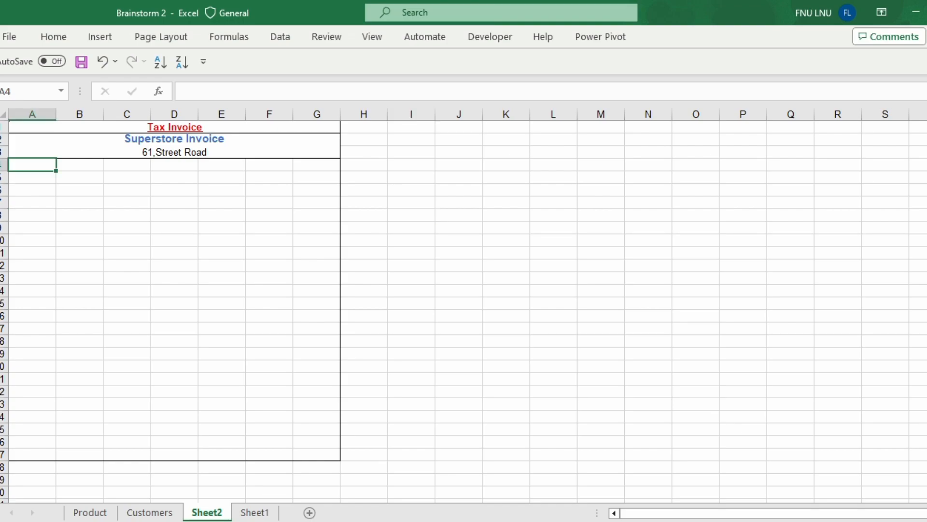
type("Invoice No.")
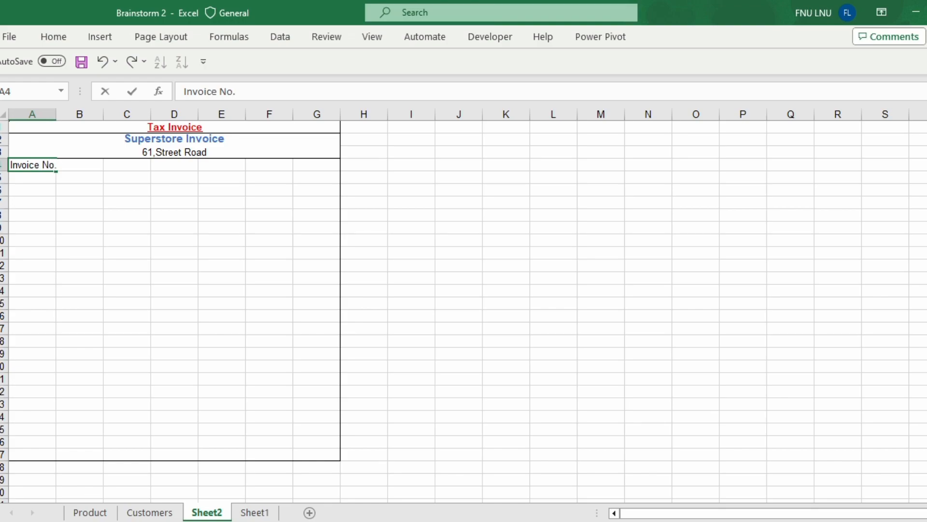
key("Return")
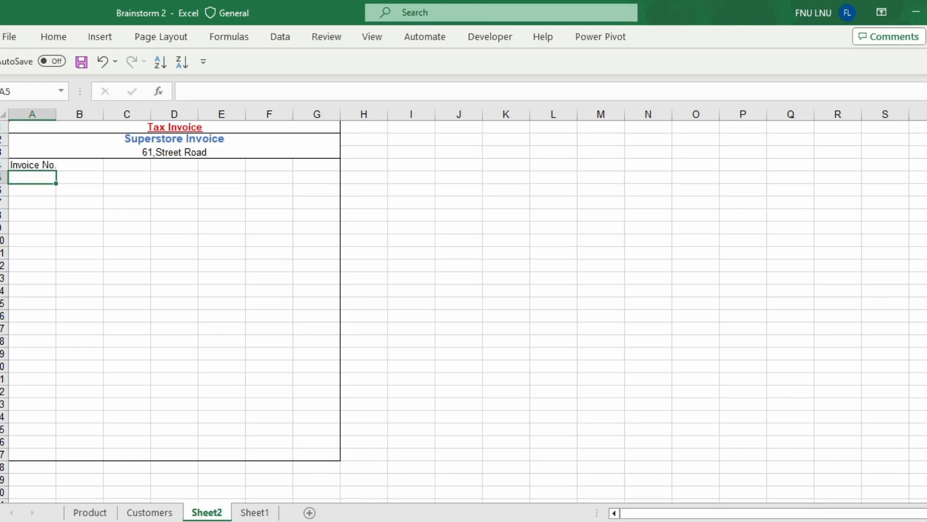
type("Date")
key("Return")
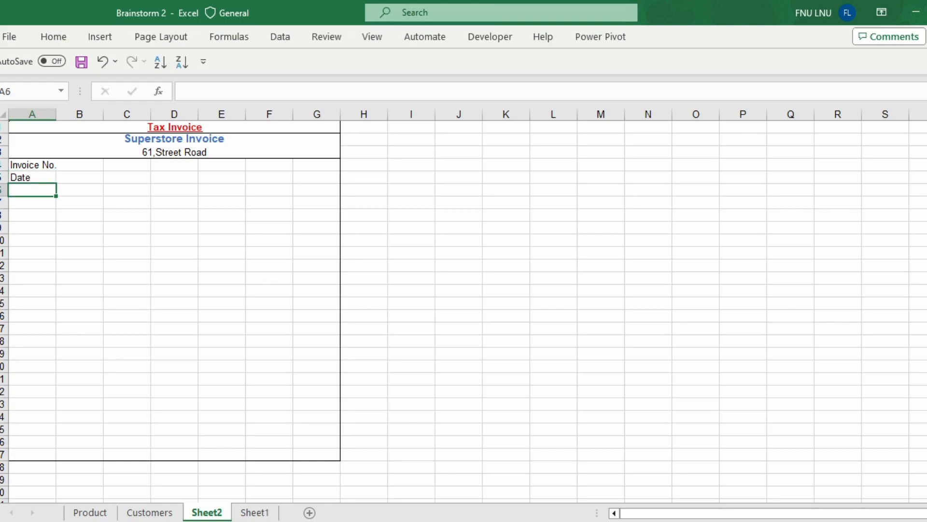
type("Customer")
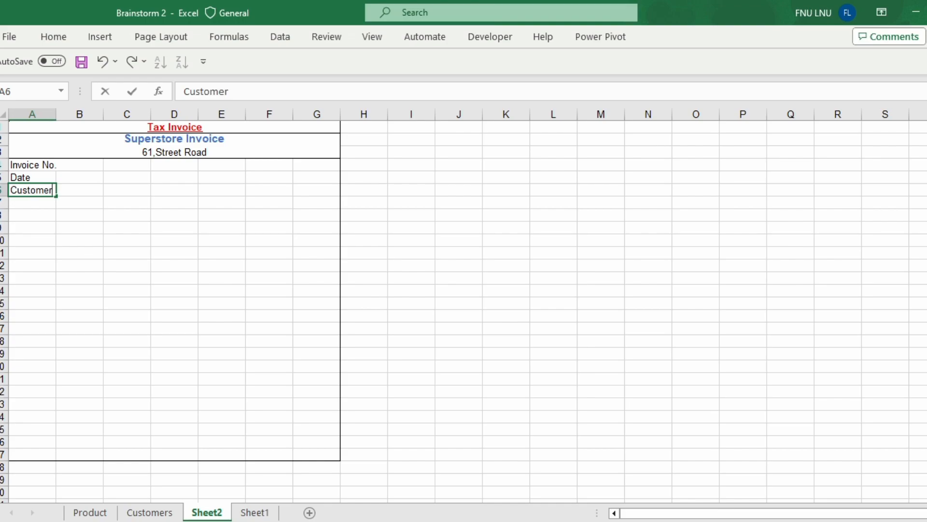
key("Tab")
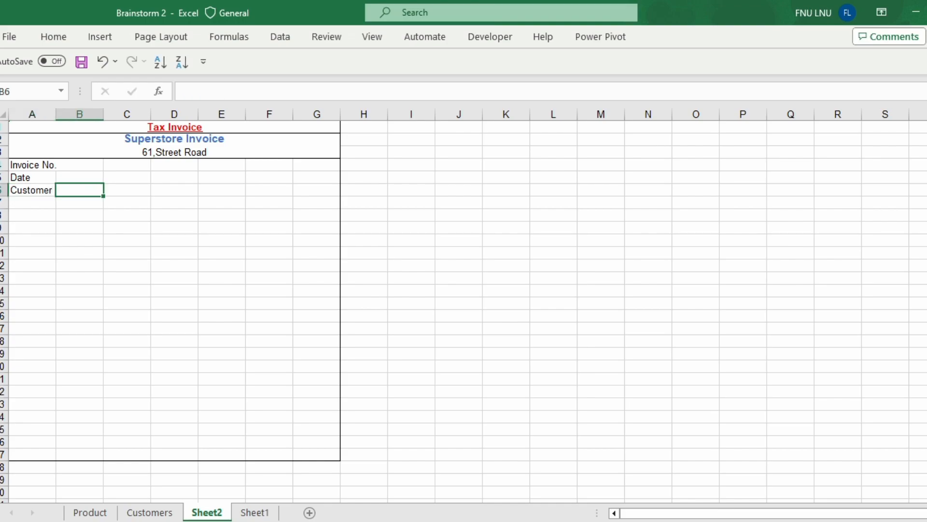
left_click_drag(56, 115, 66, 115)
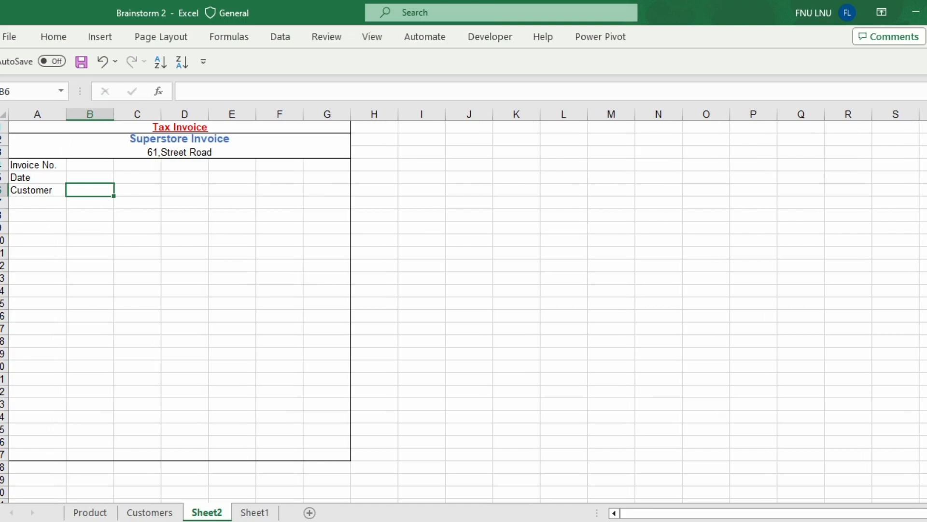
Enter the label "Address" in cell E4, to the right of the invoice details.
left_click(232, 164)
key("F2")
type("Address")
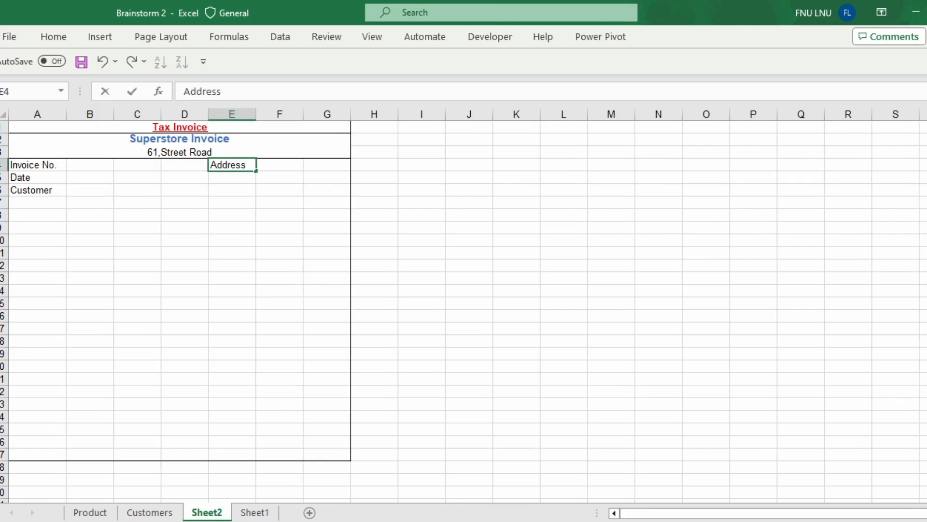
key("Return")
key("Return")
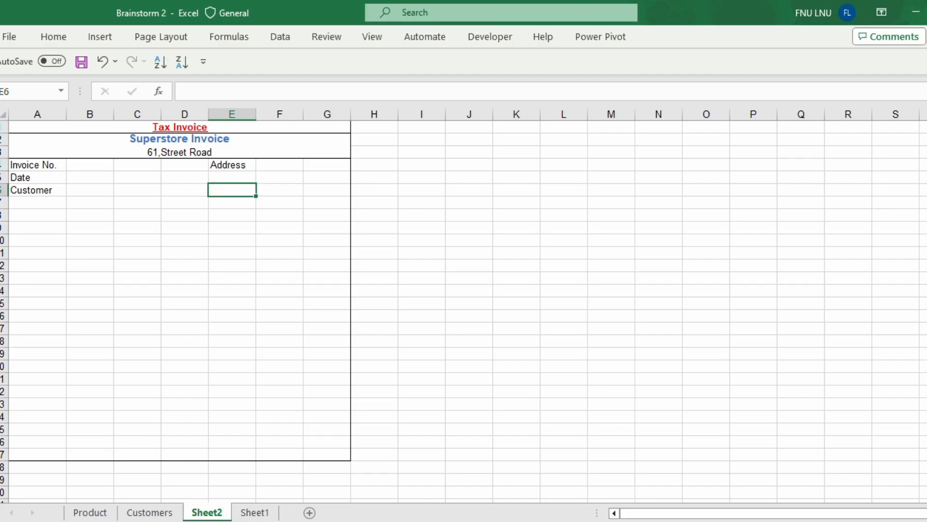
Apply an outside border around the address block E4:G6.
left_click_drag(232, 165, 327, 190)
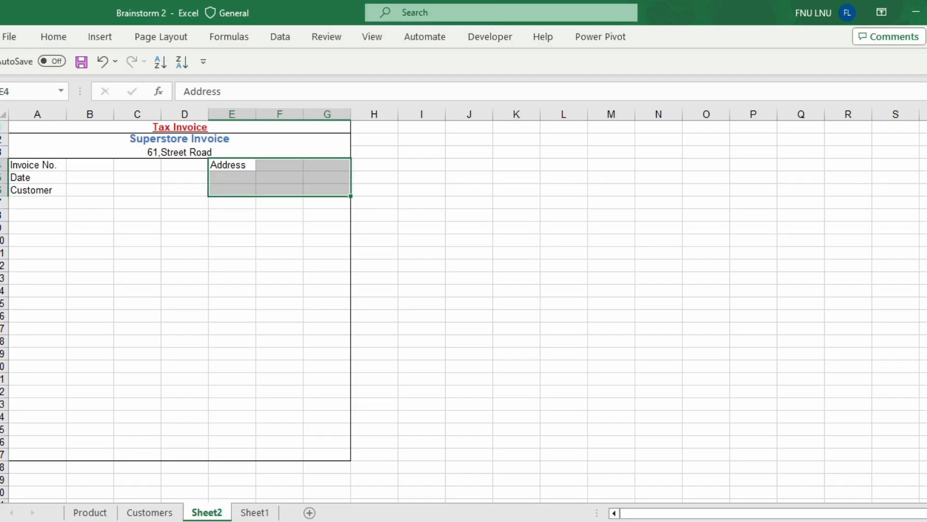
left_click(54, 36)
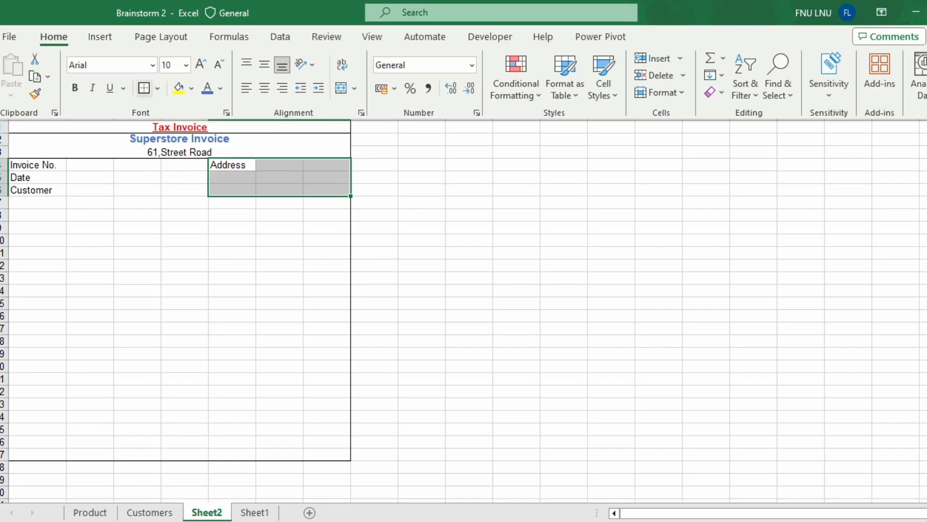
left_click(144, 88)
left_click(232, 202)
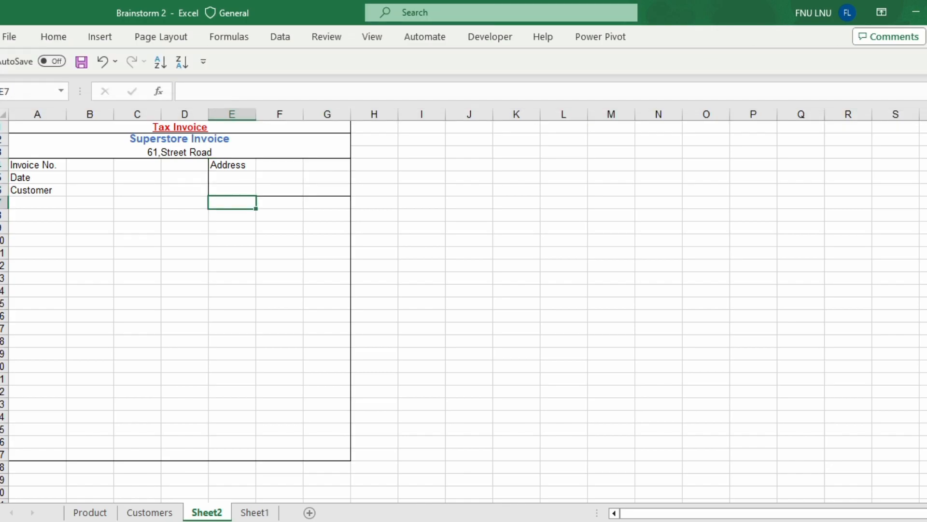
Merge and center the range F4:G6 beside the "Address" label into one cell.
left_click_drag(280, 165, 327, 190)
left_click(53, 36)
left_click(341, 88)
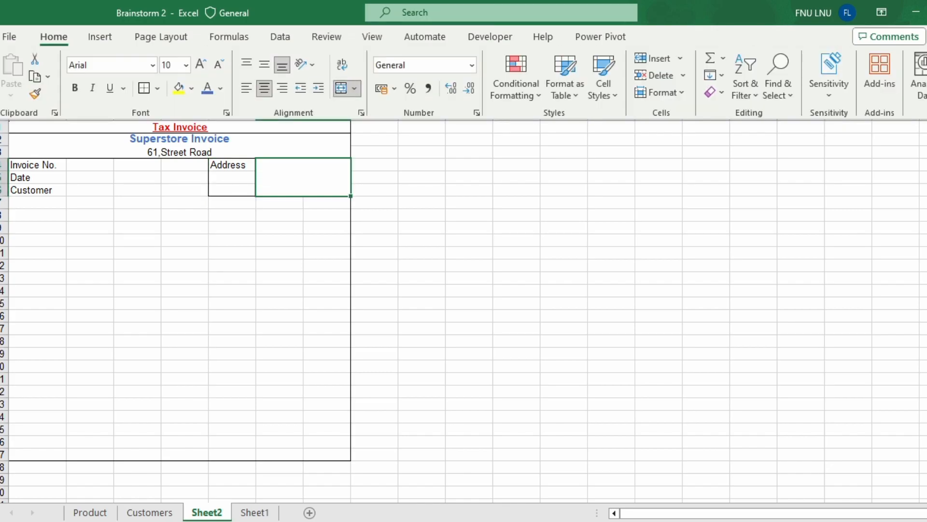
left_click(231, 178)
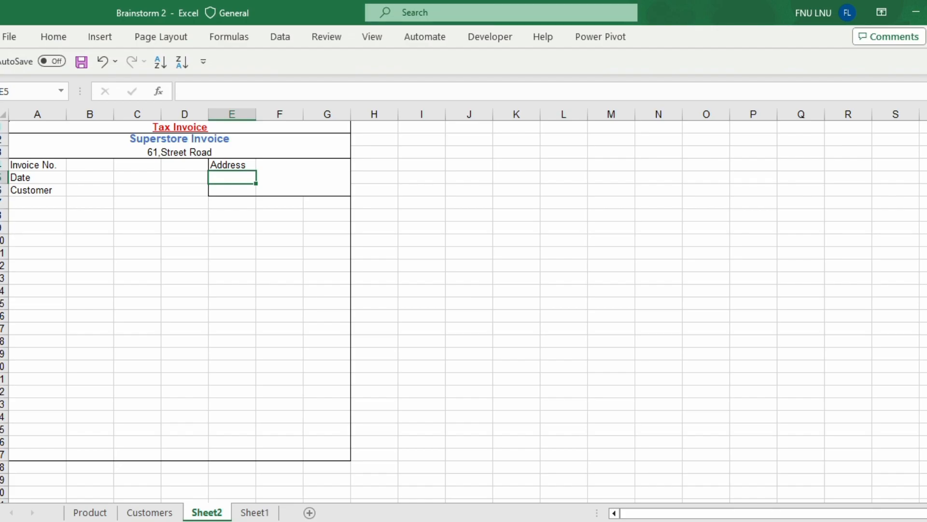
left_click(304, 177)
Apply all borders to the range B4:D6 beside the invoice detail labels.
left_click_drag(90, 164, 186, 190)
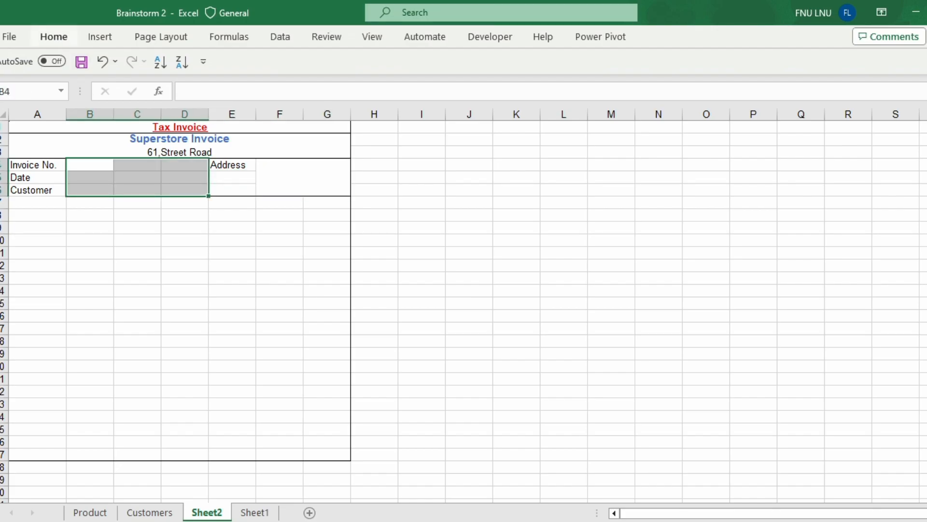
left_click(54, 37)
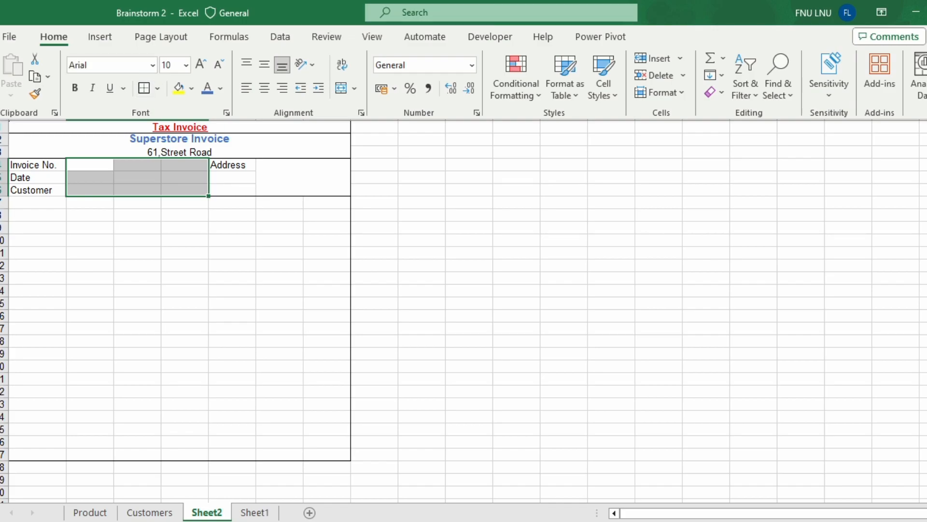
left_click(144, 88)
Merge and center B4:D4, B5:D5 and B6:D6 row by row, and merge the "Address" label across E4:E6, centered both ways.
left_click(54, 36)
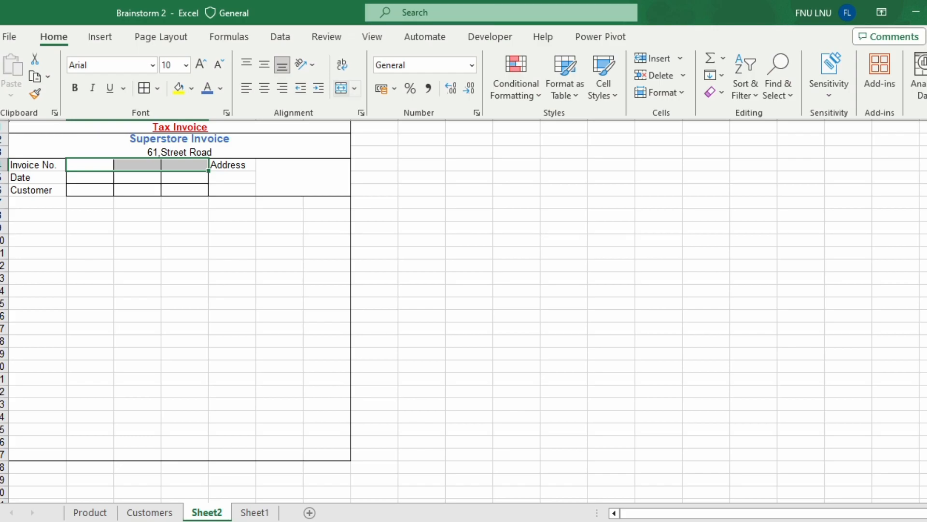
left_click(341, 87)
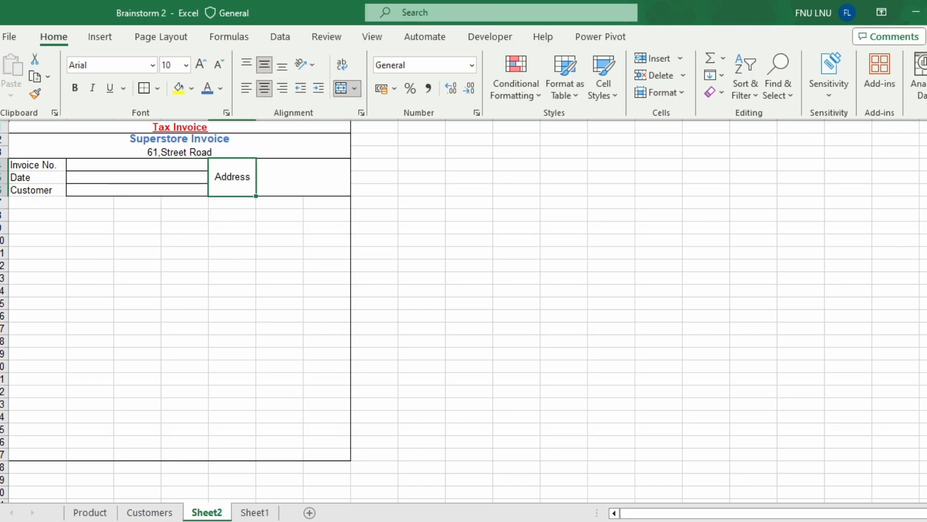
left_click(137, 164)
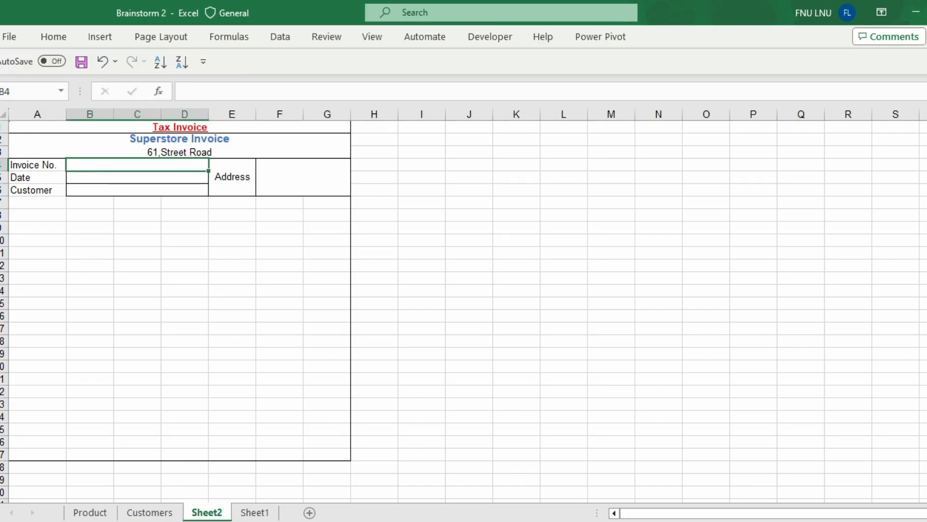
left_click(304, 177)
Enter the item table headers "Sr.No" in A7 and "Product Name" in B7.
left_click(37, 202)
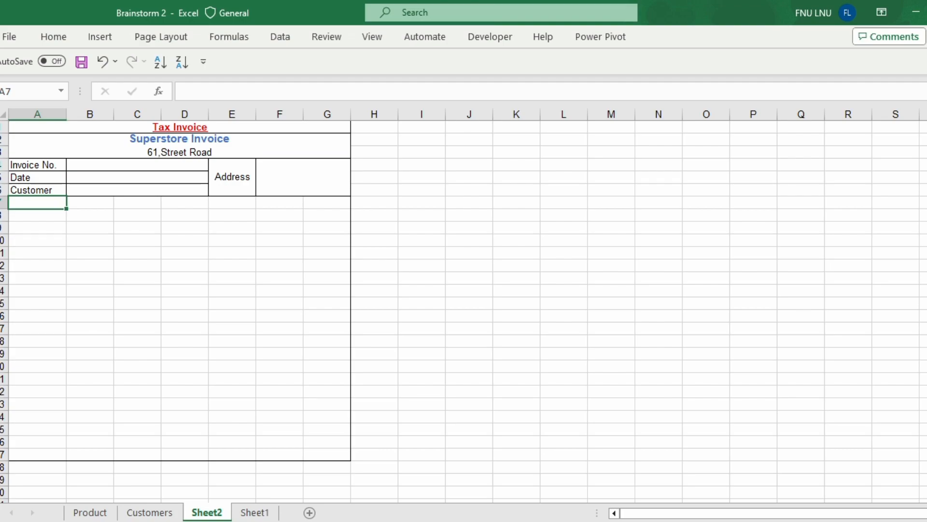
type("Sr.N")
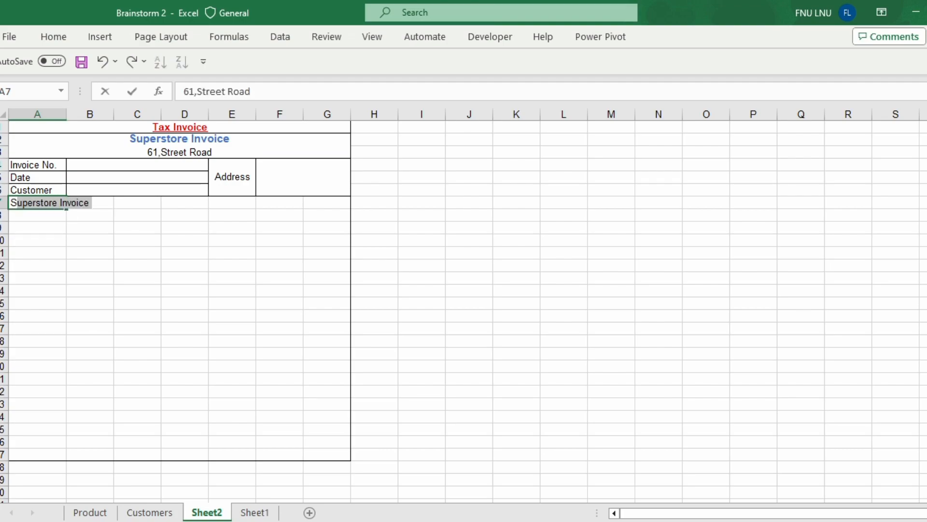
type("o")
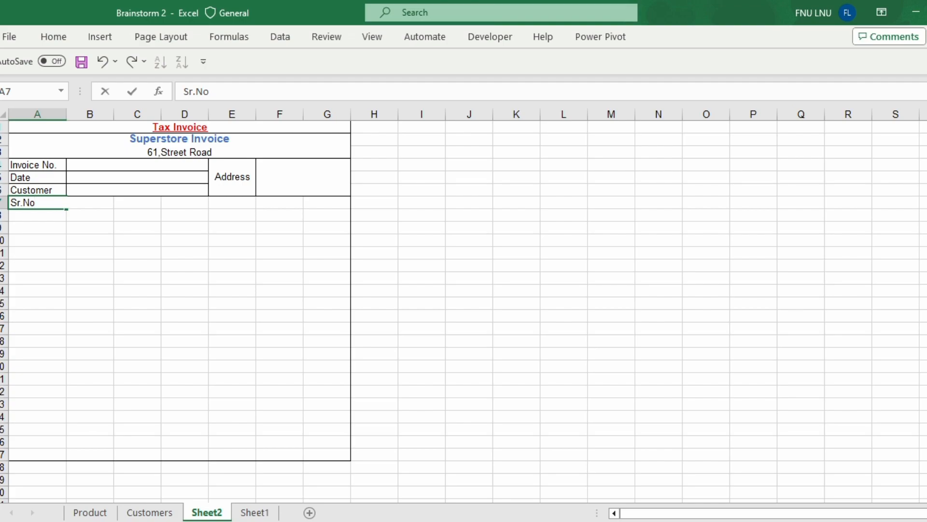
key("Tab")
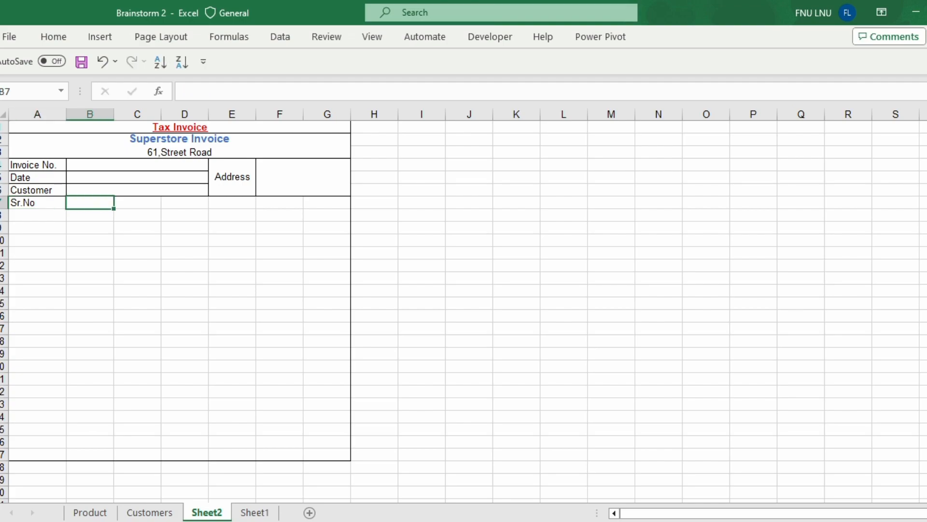
type("Pro")
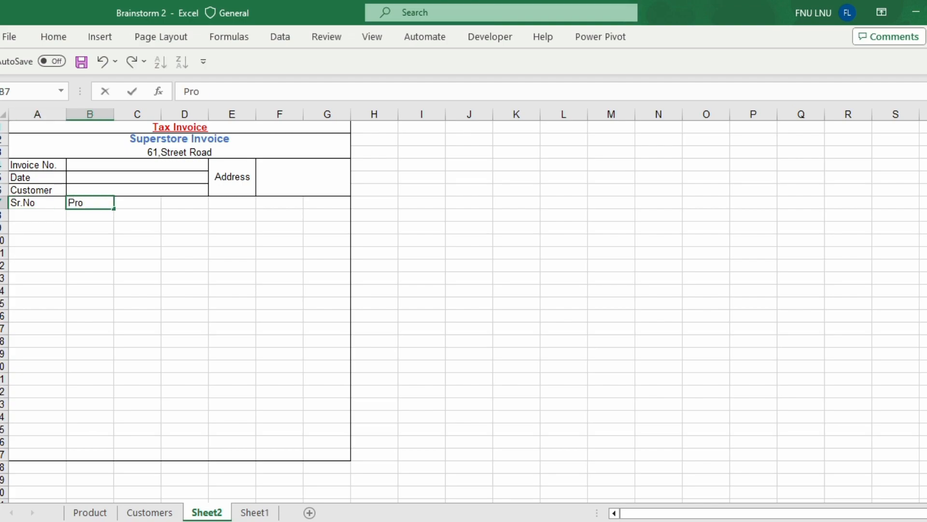
type("duct Name")
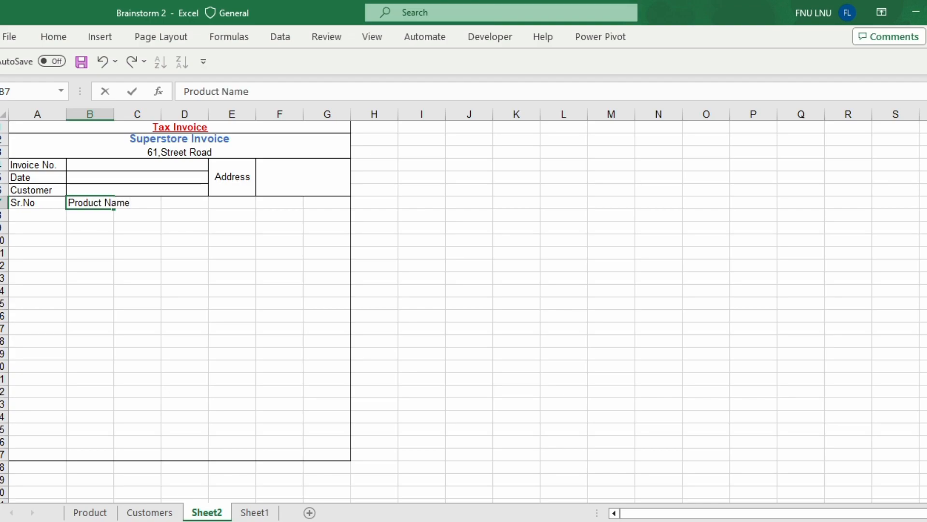
left_click(232, 203)
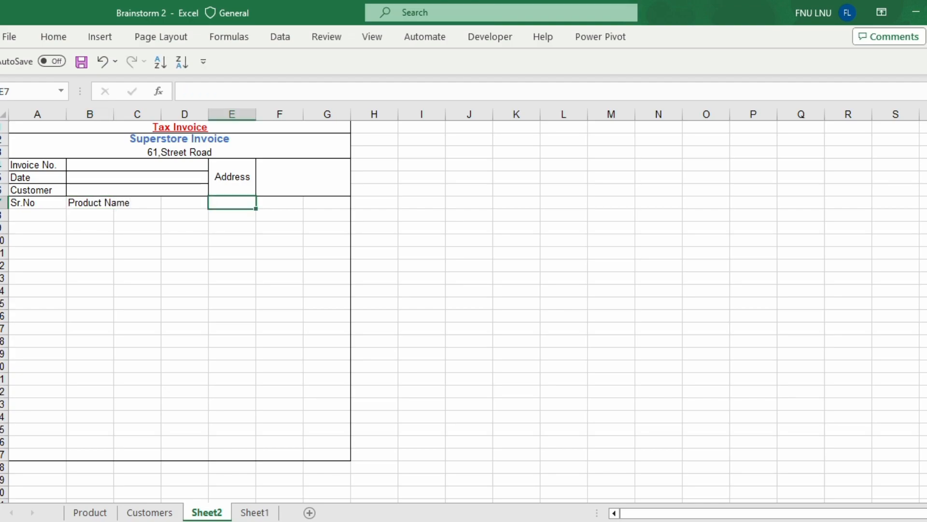
Apply all borders to the item table header row A7:G7.
left_click_drag(90, 203, 184, 203)
left_click_drag(38, 203, 327, 203)
left_click(53, 36)
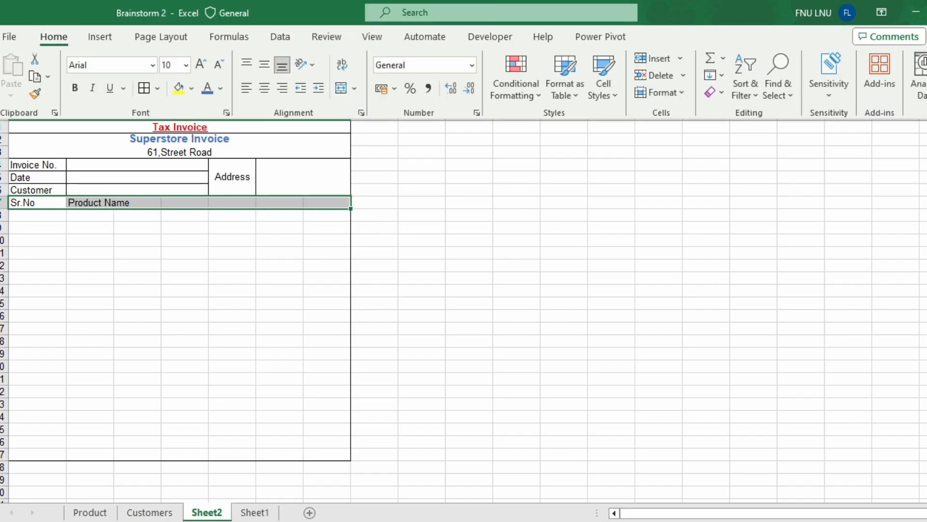
left_click(144, 88)
left_click(114, 203)
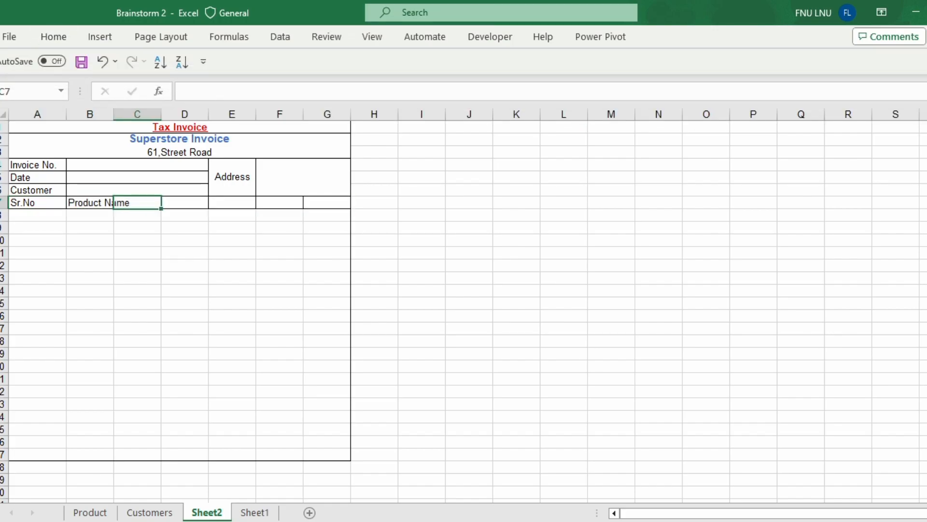
Merge and center the "Product Name" header across B7:D7.
left_click_drag(114, 202, 185, 203)
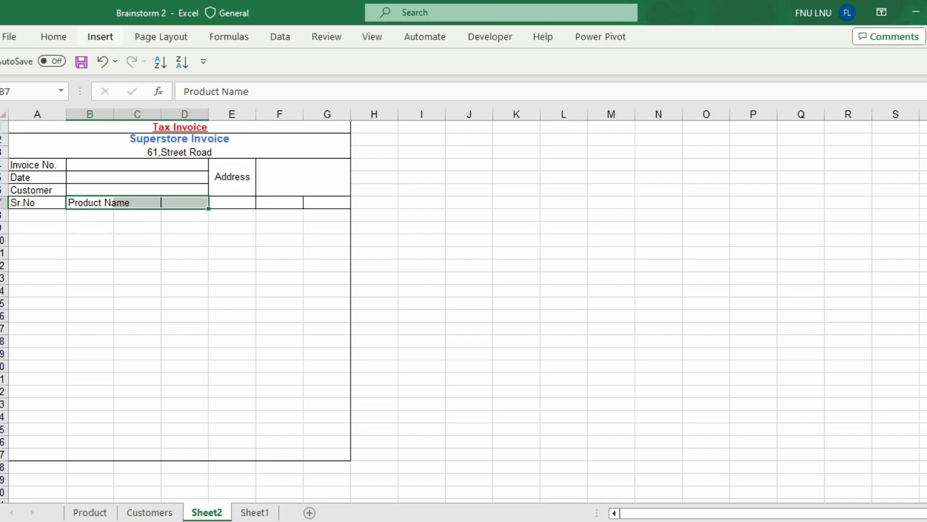
left_click(53, 37)
left_click(348, 88)
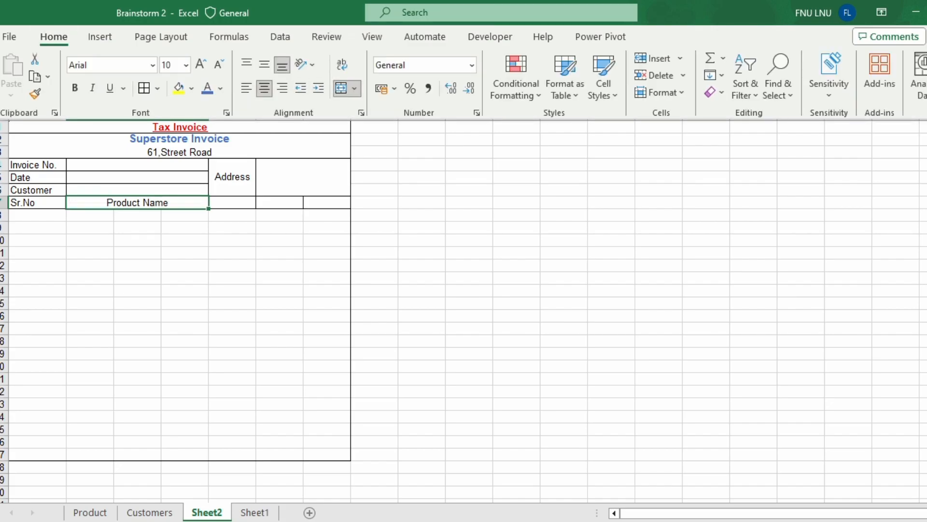
Enter the remaining item table headers "Qty", "Rate" and "Amount" in E7:G7.
left_click(232, 203)
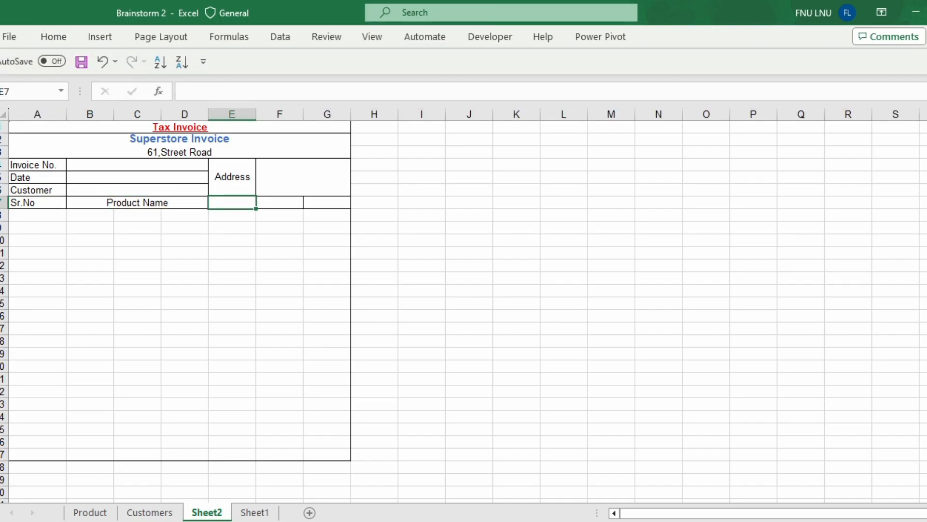
type("Qty")
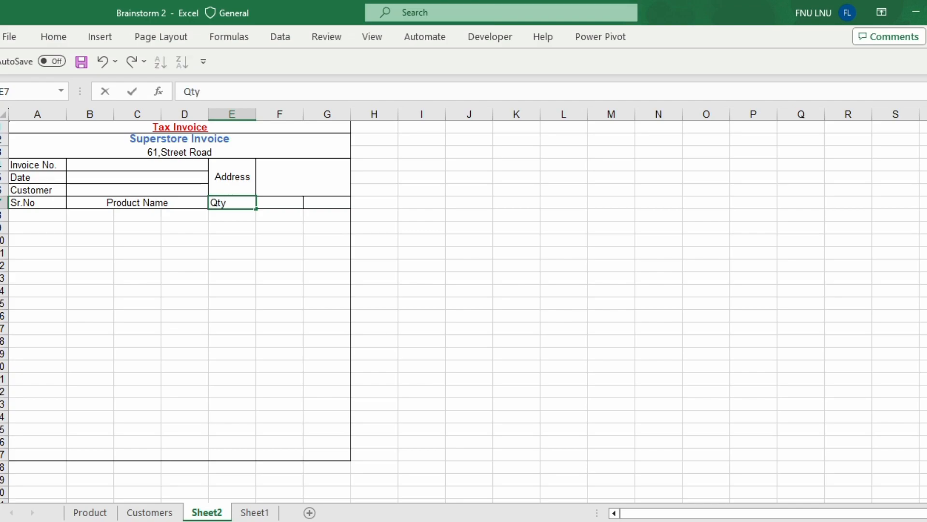
key("Tab")
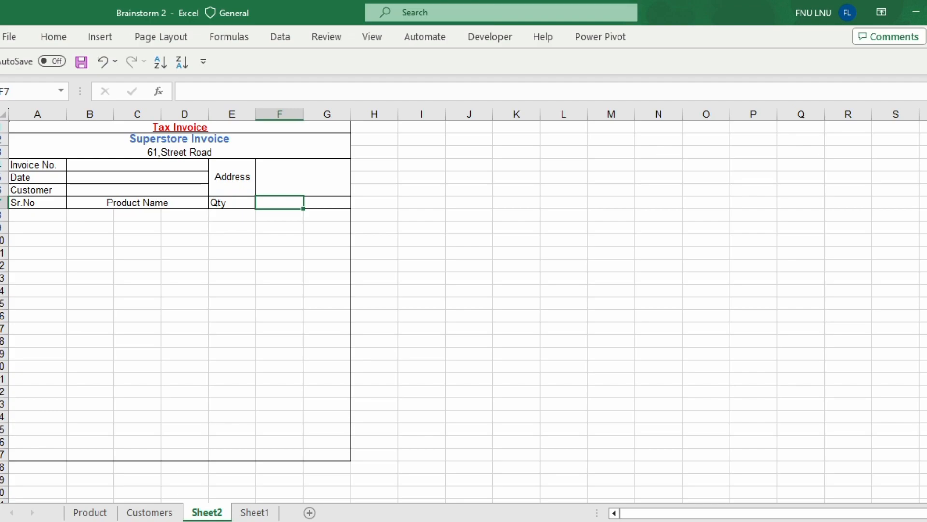
type("Rate")
key("Tab")
type("Amount")
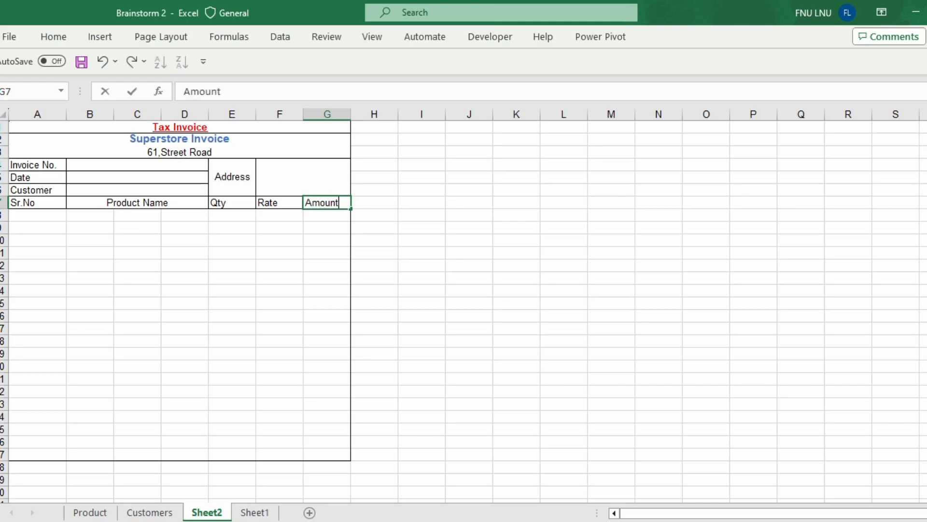
left_click(422, 215)
Center the item table headers in A7:G7 both vertically and horizontally.
left_click(37, 202)
left_click_drag(38, 203, 327, 203)
left_click(54, 37)
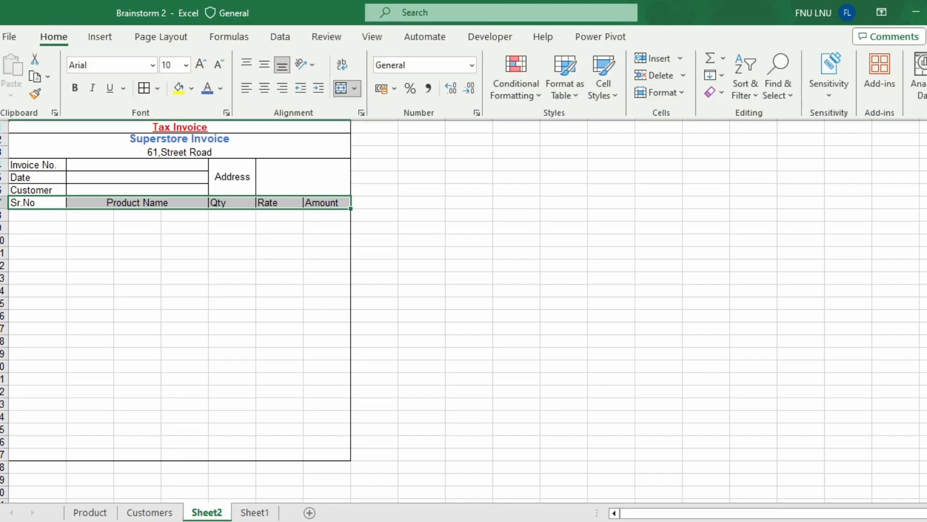
left_click(264, 65)
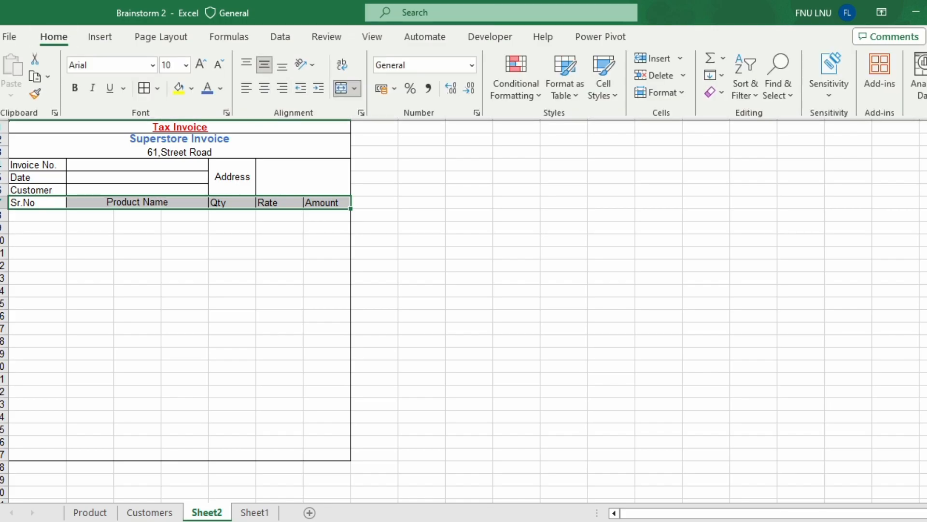
left_click(264, 88)
left_click(54, 37)
left_click(54, 37)
Make the item table headers in A7:G7 bold and color their text dark green.
left_click(75, 88)
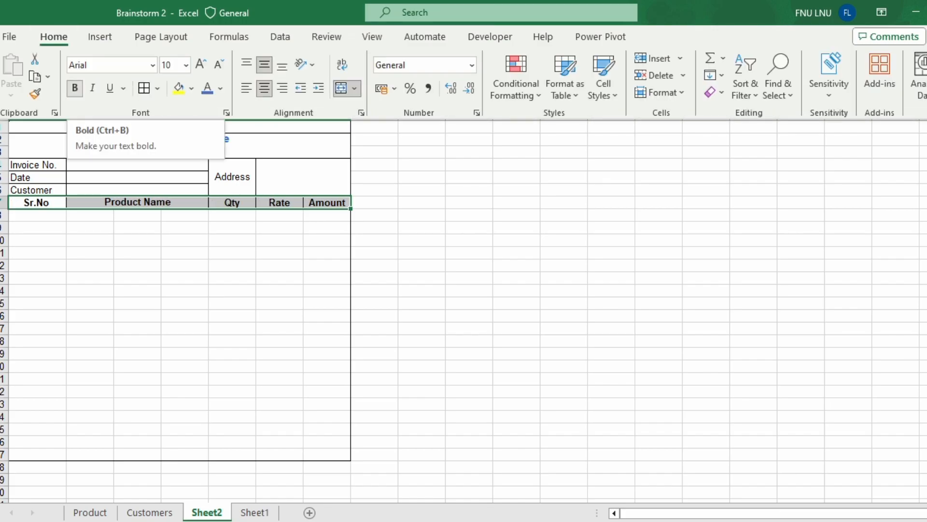
left_click(220, 89)
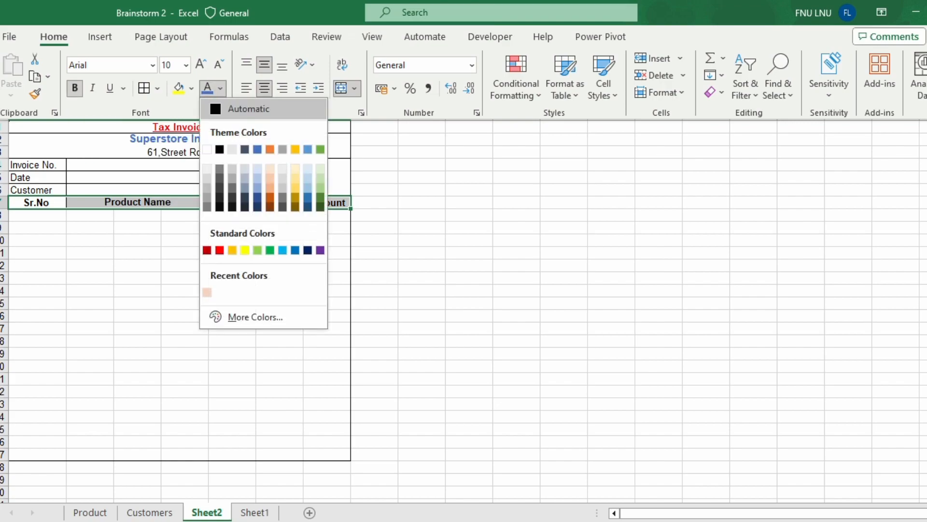
left_click(320, 207)
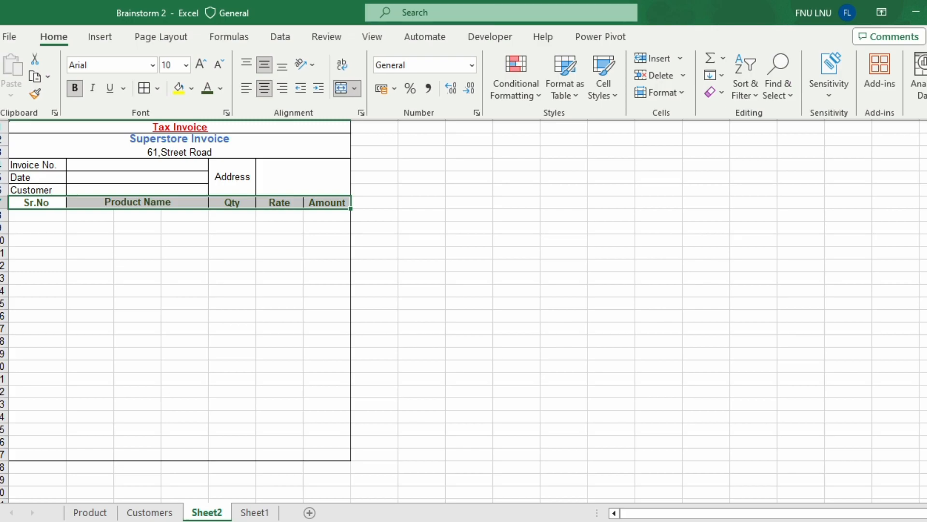
Enter "Net Amount" in E27 and move it up to E26.
left_click(232, 454)
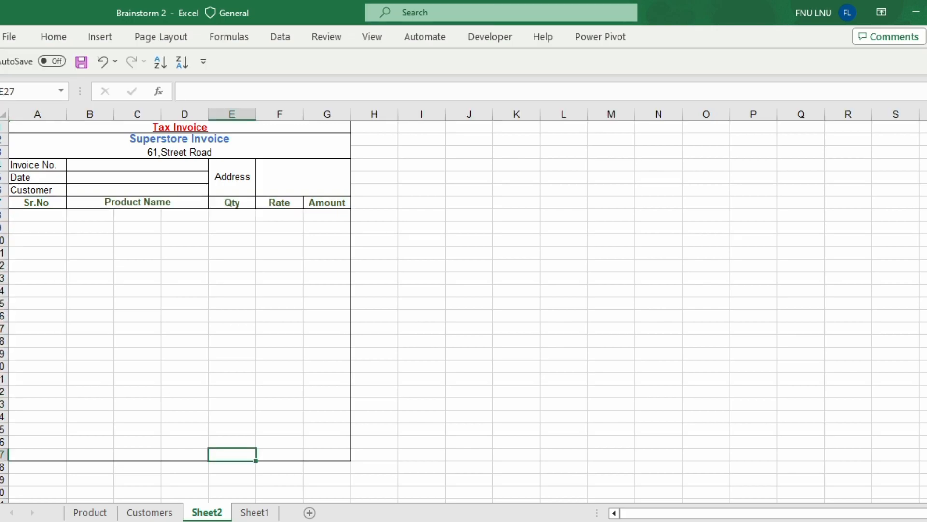
type("Net")
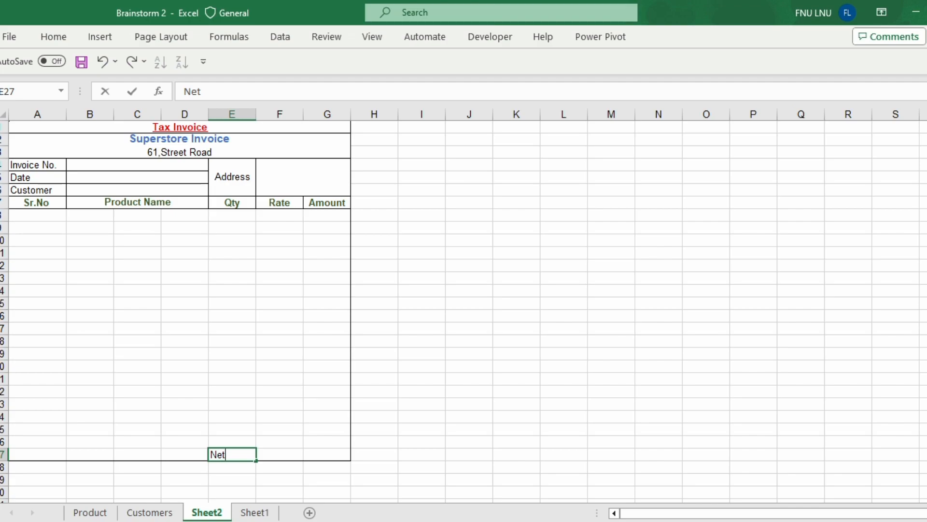
type(" Amount")
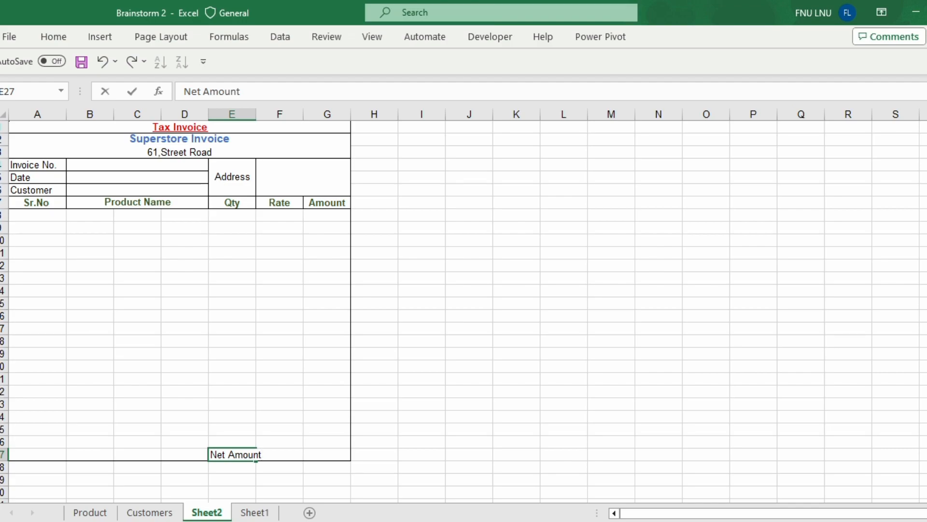
left_click(327, 455)
left_click(232, 454)
left_click_drag(256, 455, 256, 442)
Enter the summary labels "Discount" in E25, "GST(12%)" in E24 and "Gross Amount" in E23, widening columns E to G.
left_click_drag(256, 113, 270, 114)
left_click(239, 429)
type("L")
key("BackSpace")
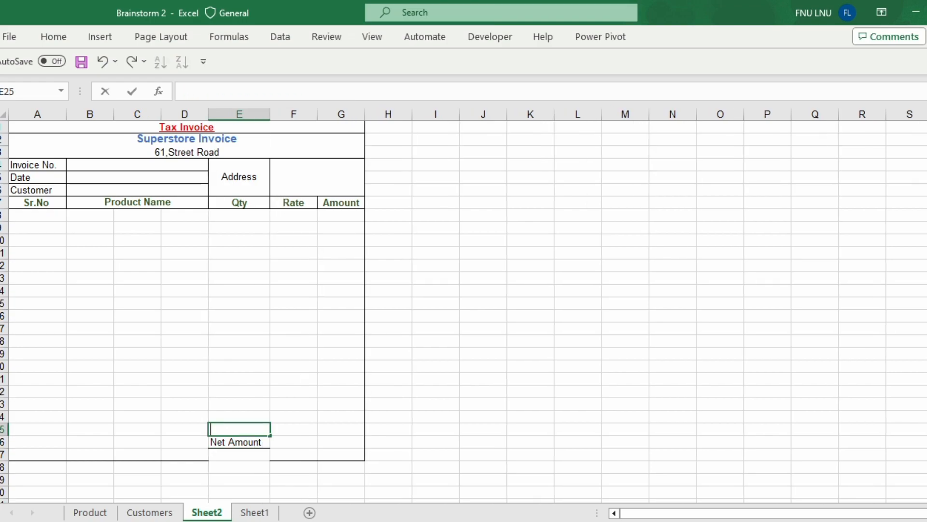
type("Discount")
key("Up")
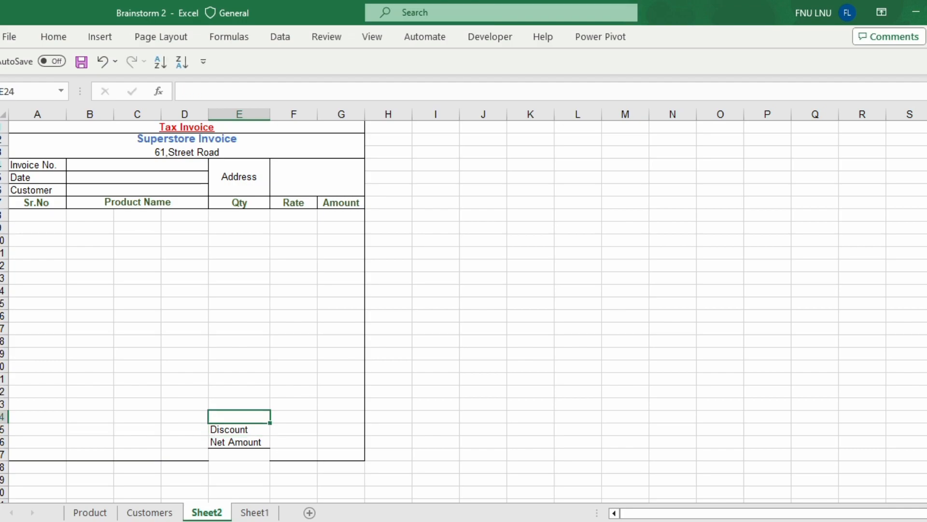
type("GST")
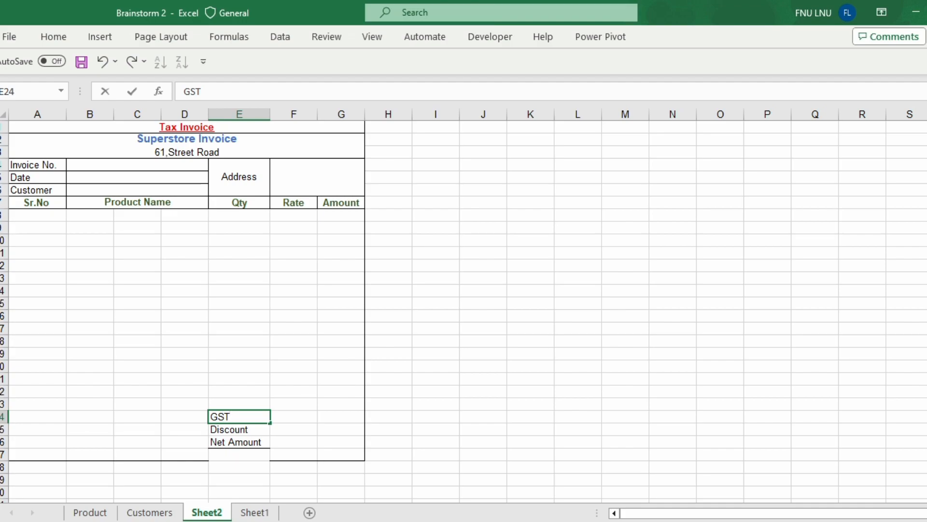
type("(12%)")
key("Up")
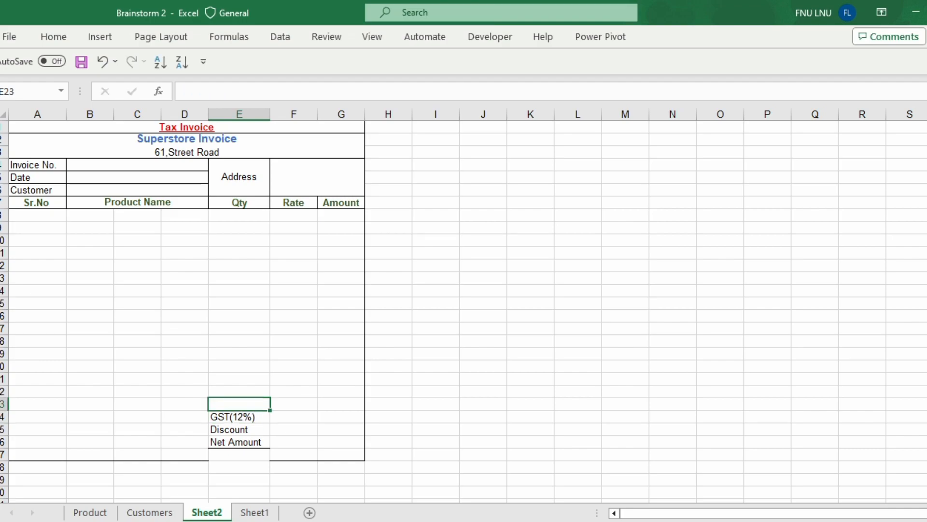
type("Gr")
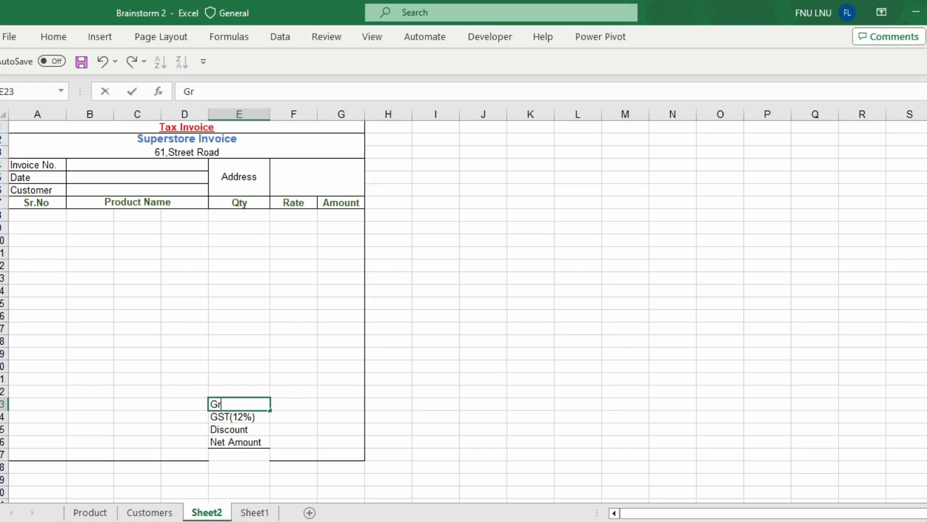
type("oss Amount")
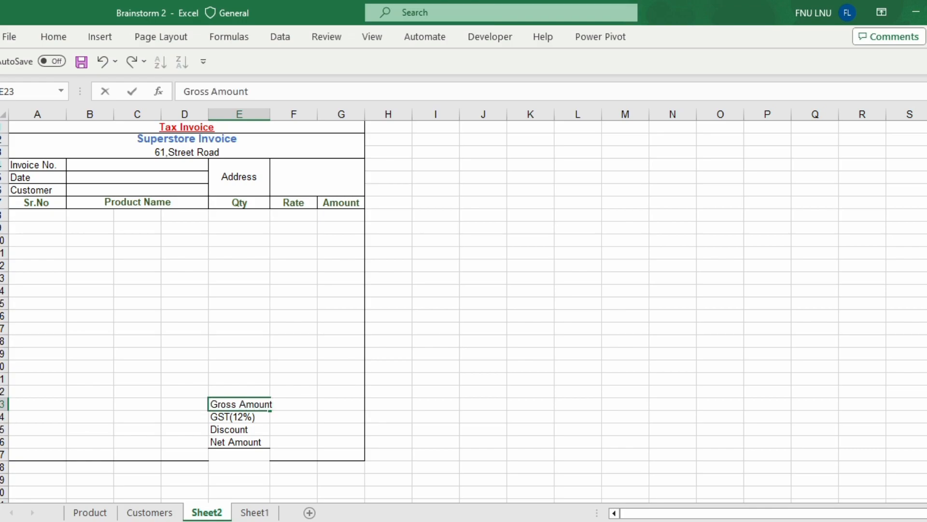
left_click(294, 417)
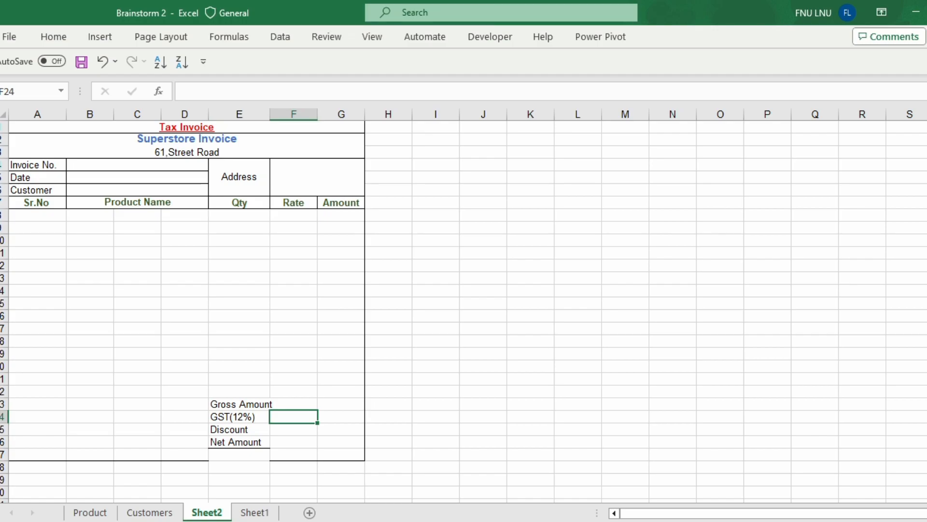
left_click_drag(270, 115, 276, 115)
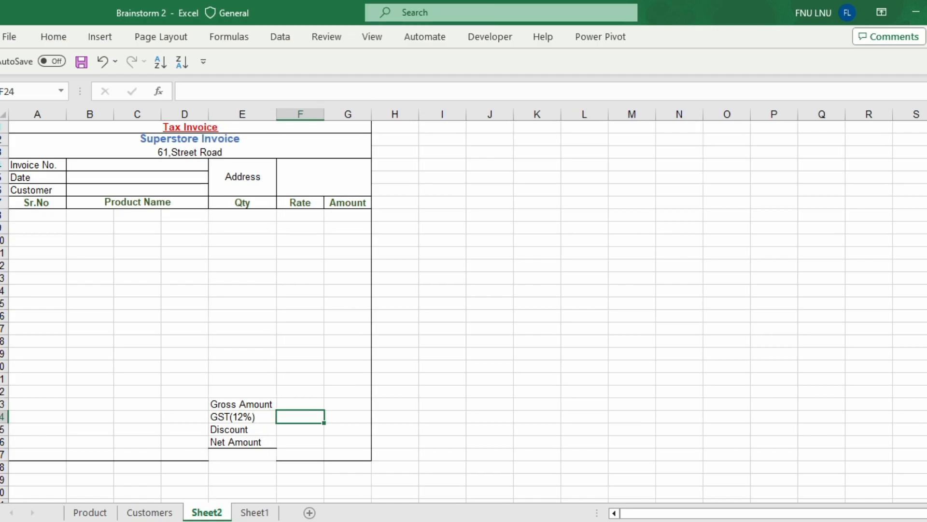
Apply all borders to the invoice summary block E23:G26.
left_click_drag(242, 404, 370, 442)
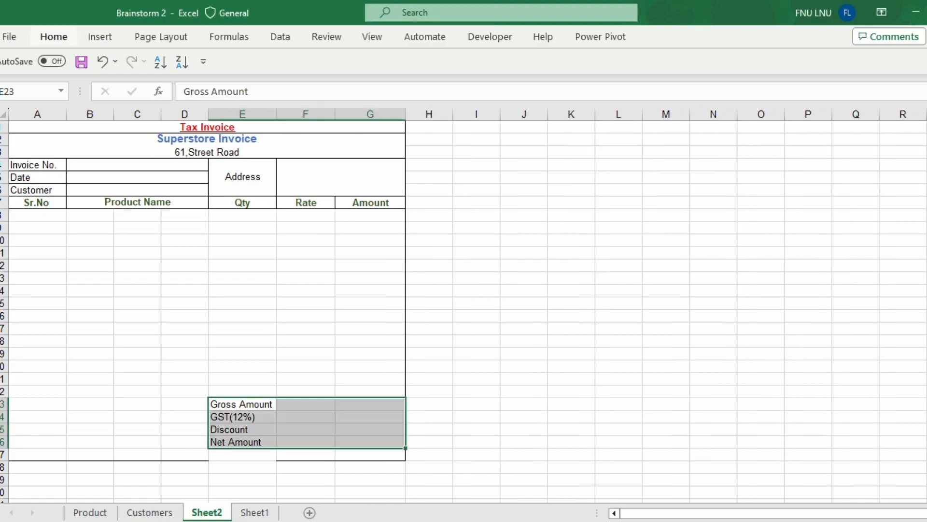
left_click(54, 37)
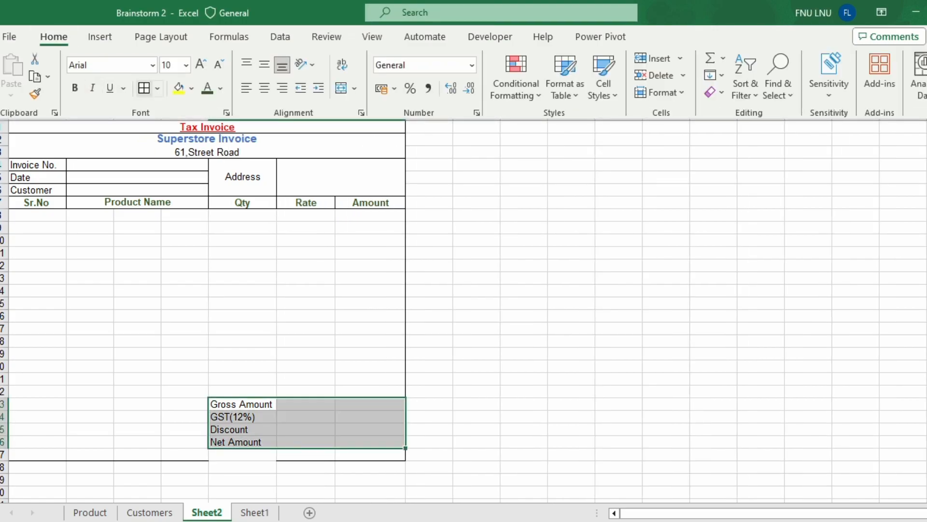
left_click(144, 88)
left_click(305, 405)
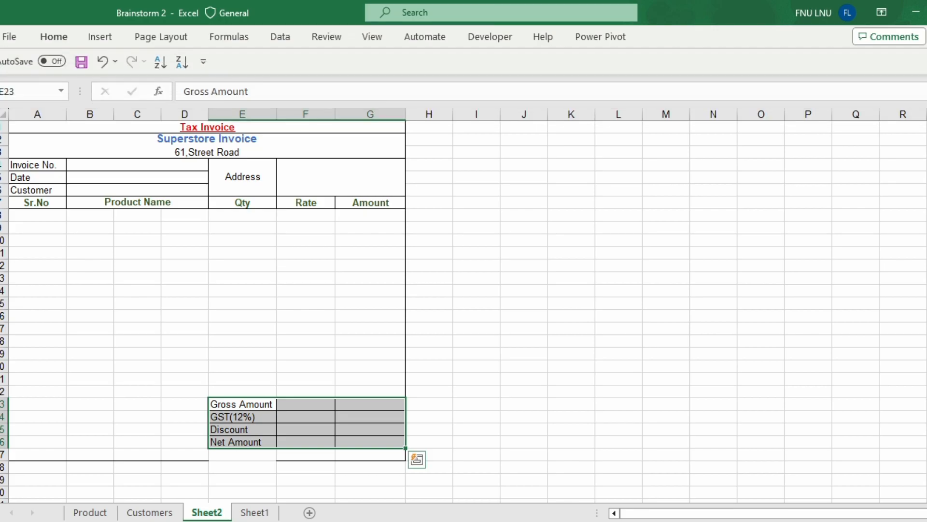
Merge and center each summary label across columns E and F in rows 23 to 26.
left_click_drag(242, 405, 305, 442)
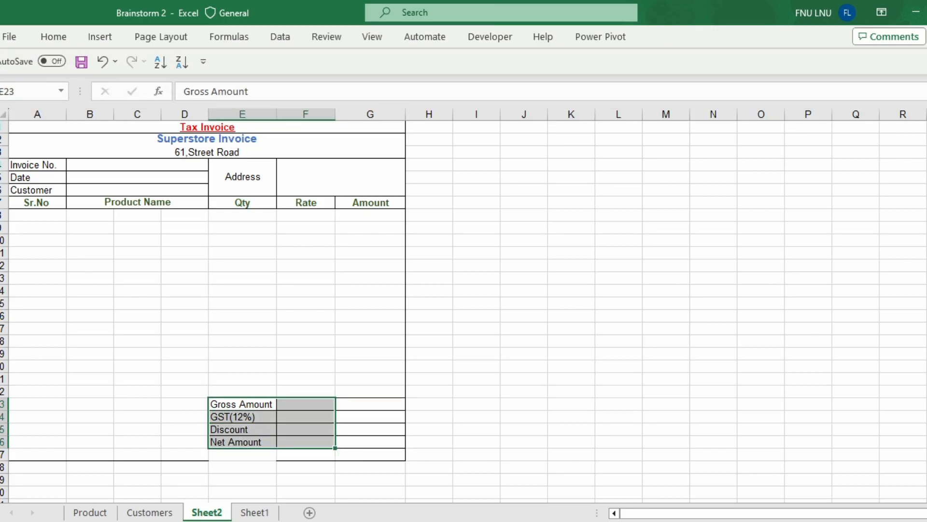
left_click(54, 37)
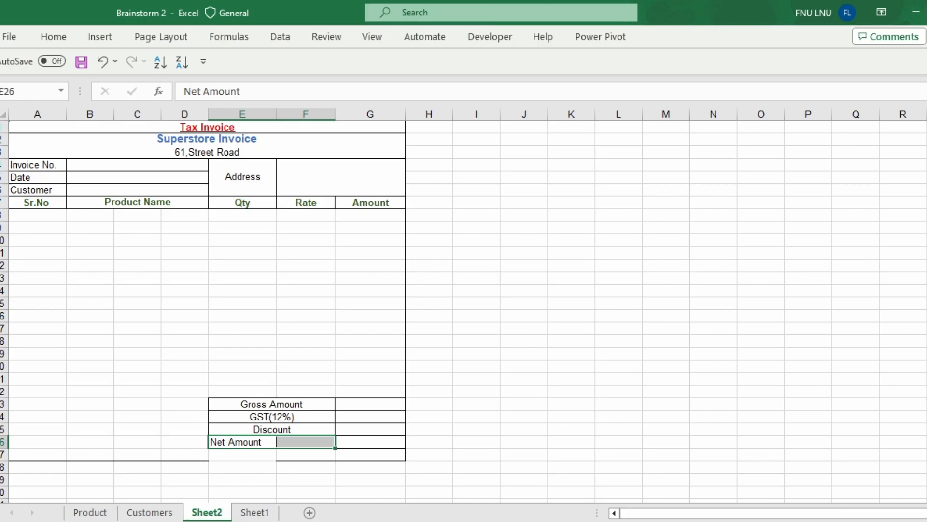
left_click(54, 37)
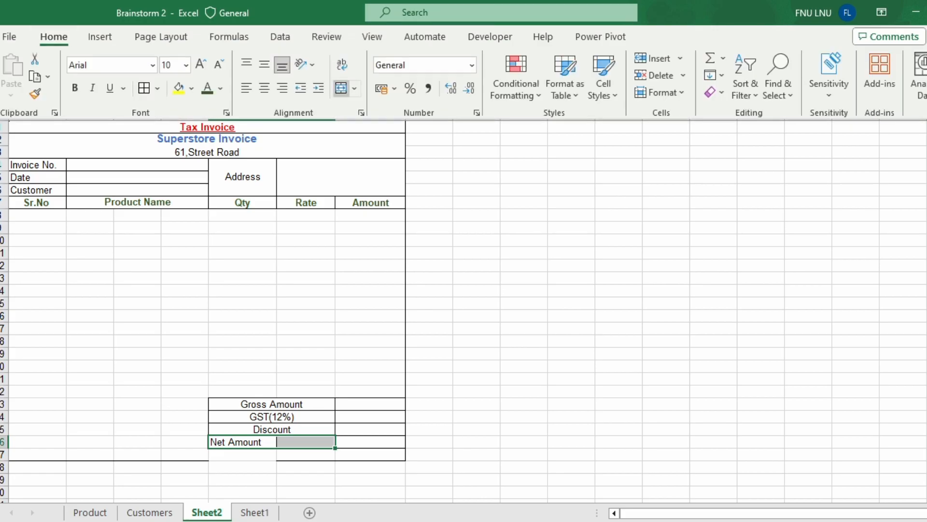
left_click(341, 88)
left_click(370, 442)
Restore the missing bottom border of cell E27 to close the invoice frame.
left_click(242, 455)
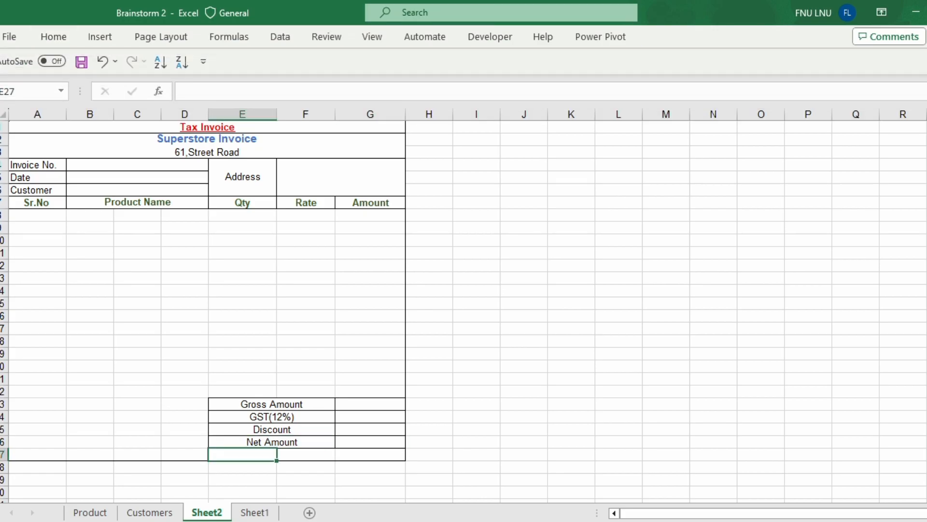
left_click(54, 37)
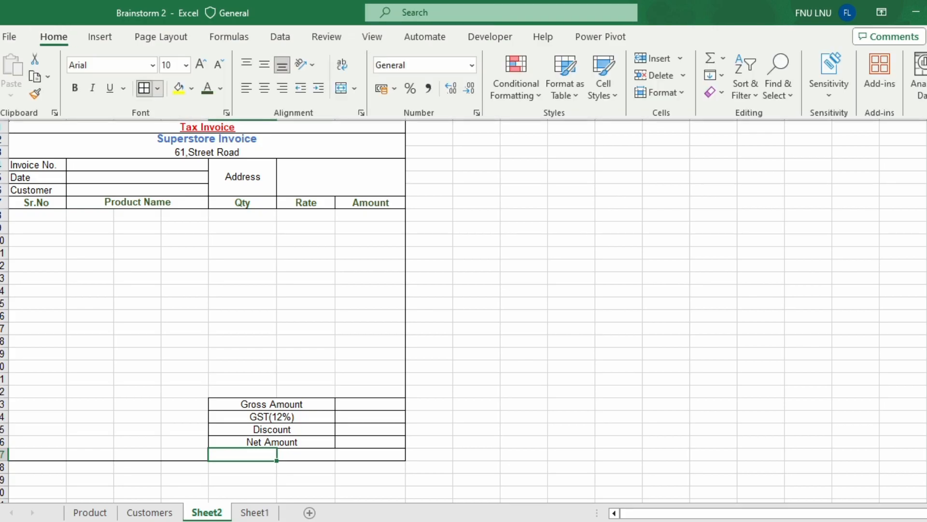
left_click(157, 88)
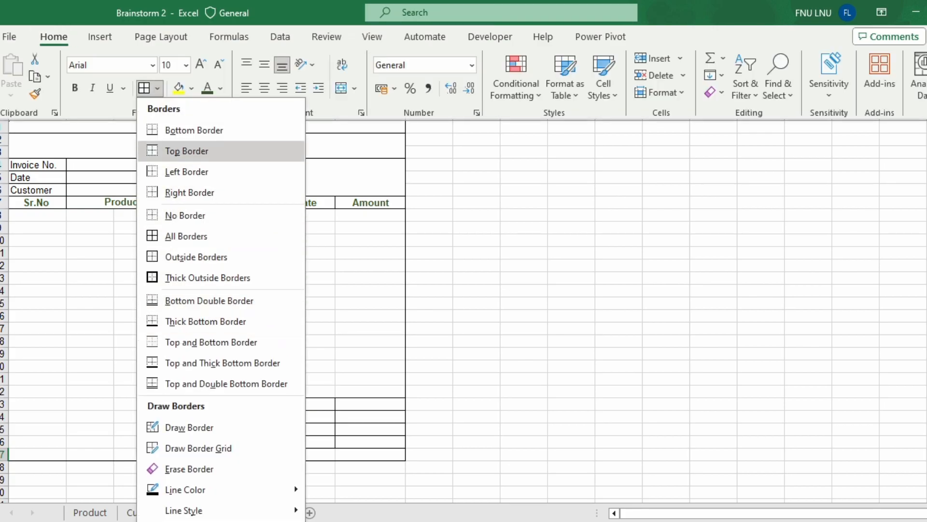
left_click(157, 88)
left_click(54, 37)
left_click(102, 62)
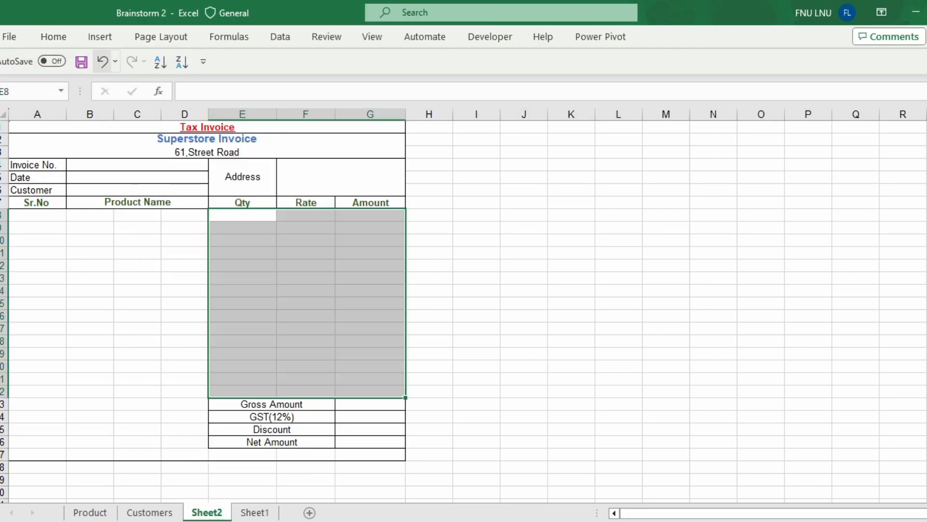
Apply all borders to the item rows, covering E8:G22 and A8:D22.
left_click(53, 37)
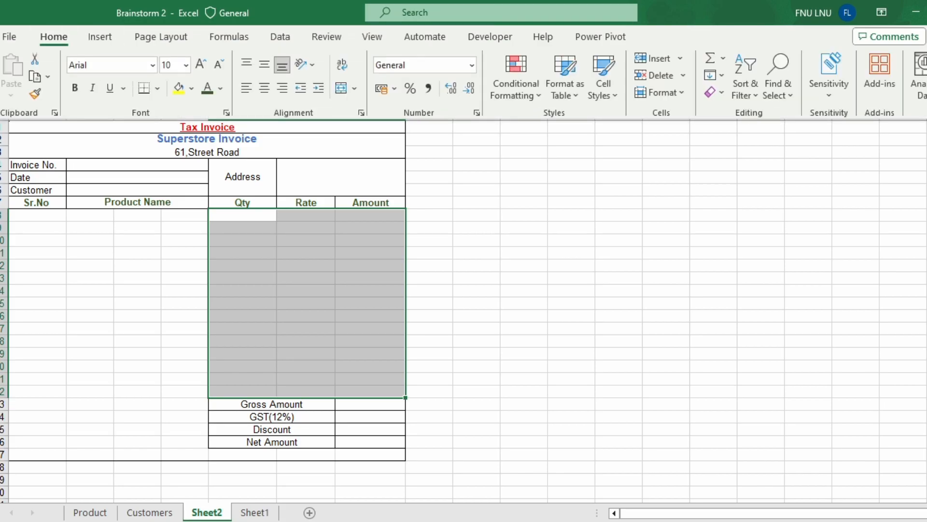
left_click(157, 88)
left_click(188, 236)
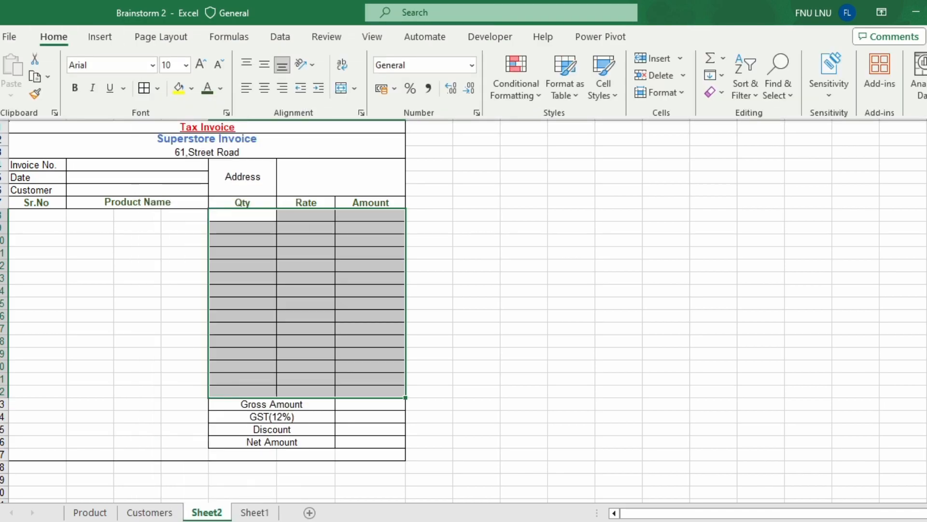
left_click_drag(37, 215, 183, 391)
left_click(54, 37)
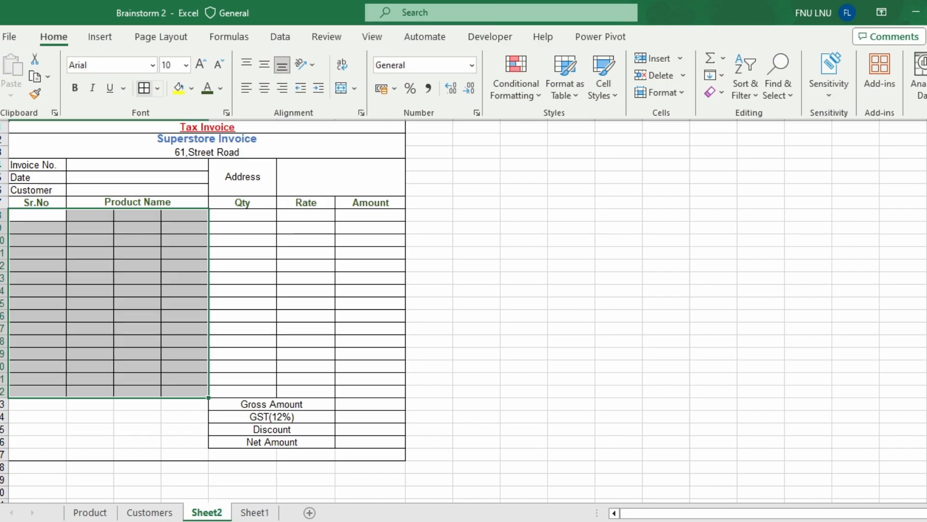
Merge and center B8:D8 and fill that merged format down the Product Name column to row 22.
left_click_drag(89, 215, 183, 215)
left_click(342, 88)
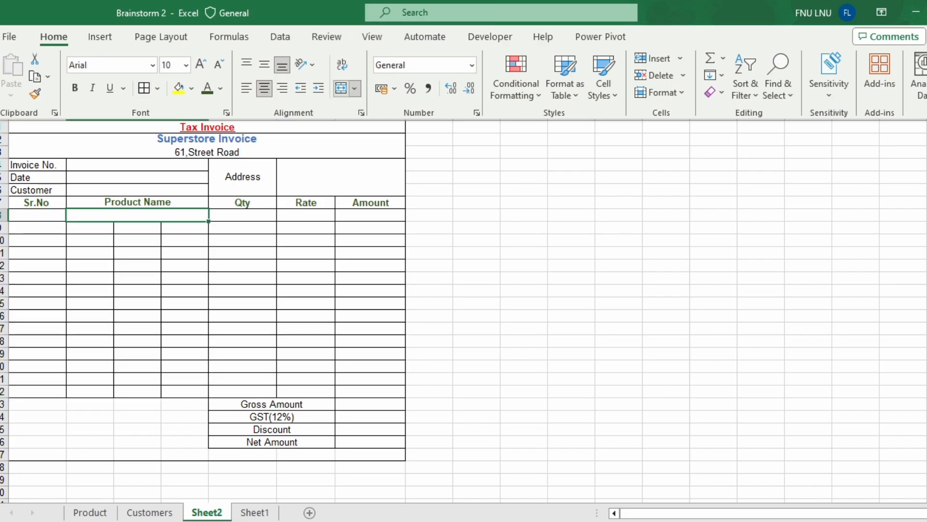
left_click_drag(209, 221, 207, 393)
left_click(159, 329)
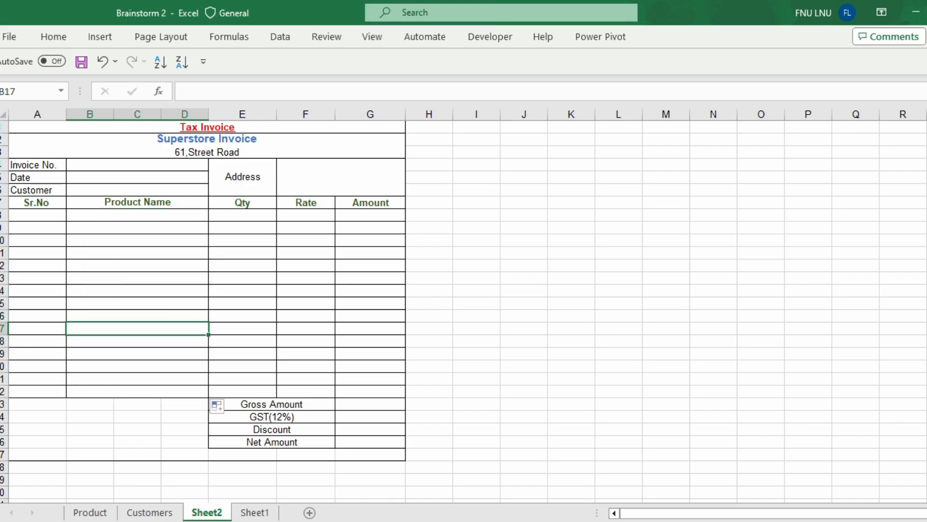
Enter the signature label "Authorised Sig" in cell A26, below the item table.
left_click(38, 215)
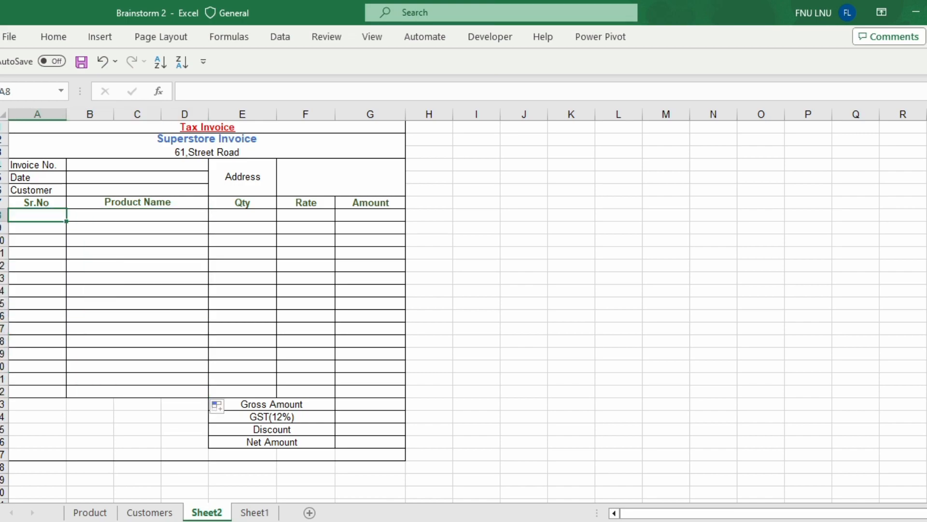
left_click(37, 442)
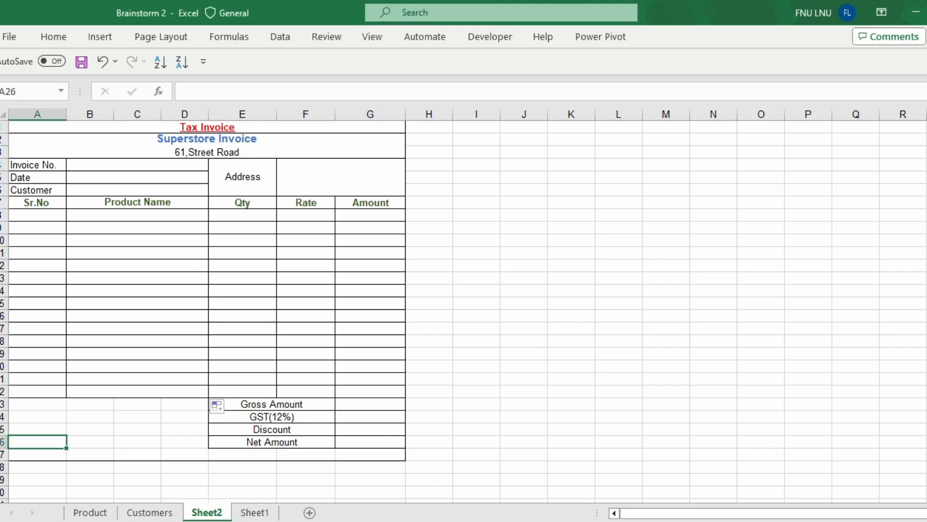
type("Aut")
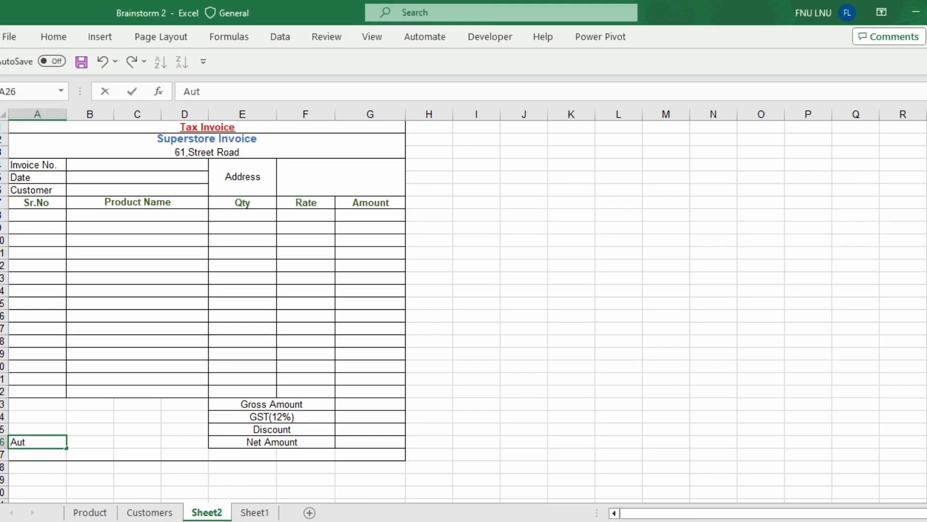
type("horised Sig")
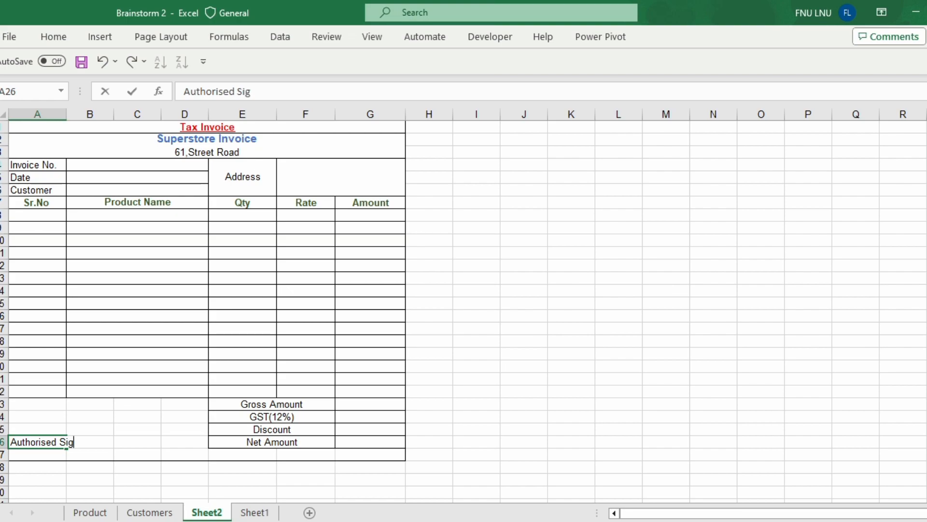
key("Tab")
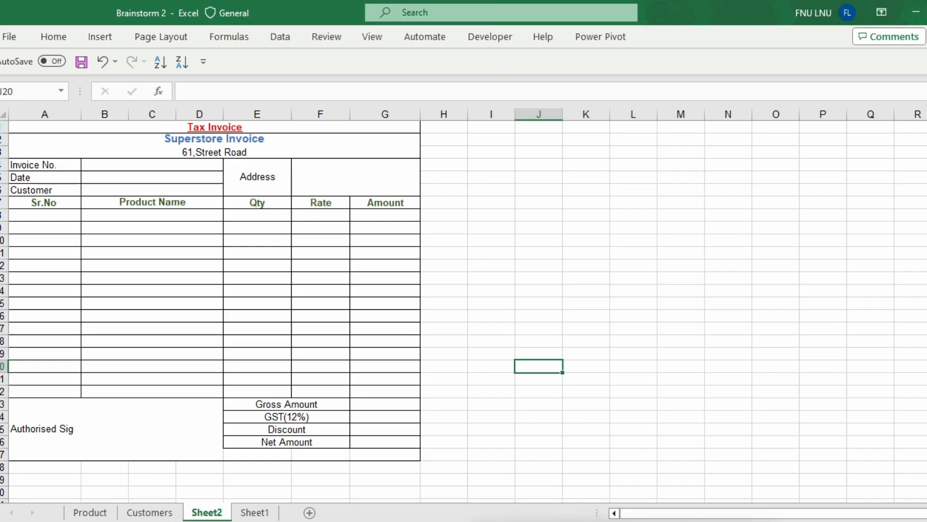
Number the item rows 1 to 15 in the Sr.No column, A8:A22.
left_click(44, 215)
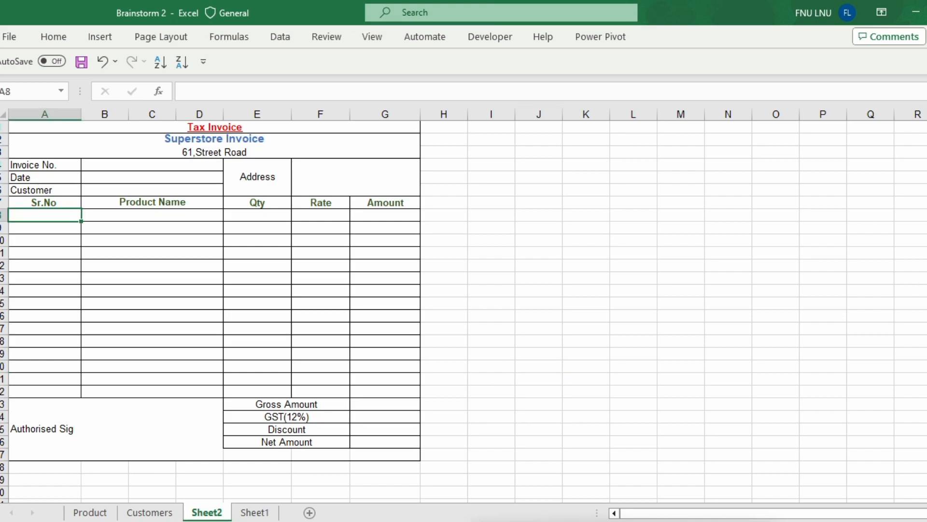
type("1")
key("Return")
key("Up")
left_click_drag(82, 221, 81, 396)
left_click(53, 227)
type("2")
key("Return")
left_click(145, 290)
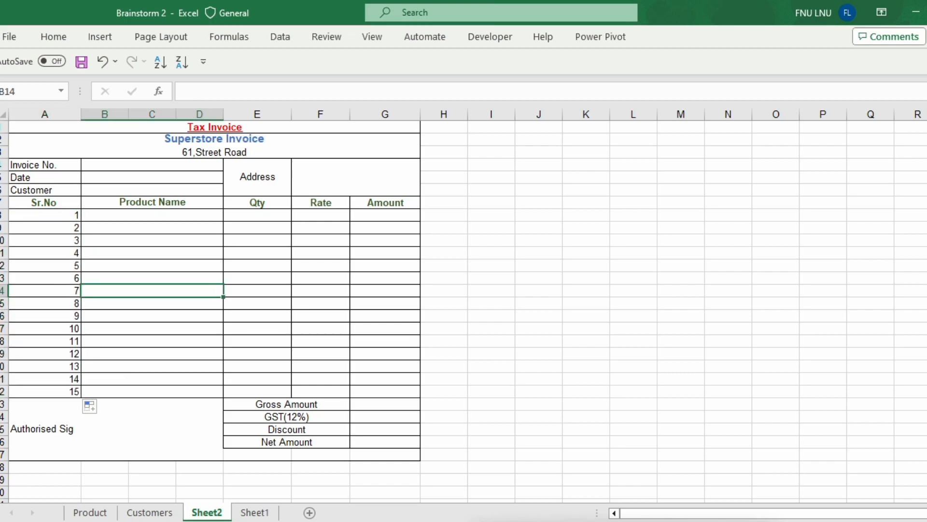
Set up data validation of type List for the Product Name cells in rows 8 to 22, checking the Product sheet first.
left_click(153, 216)
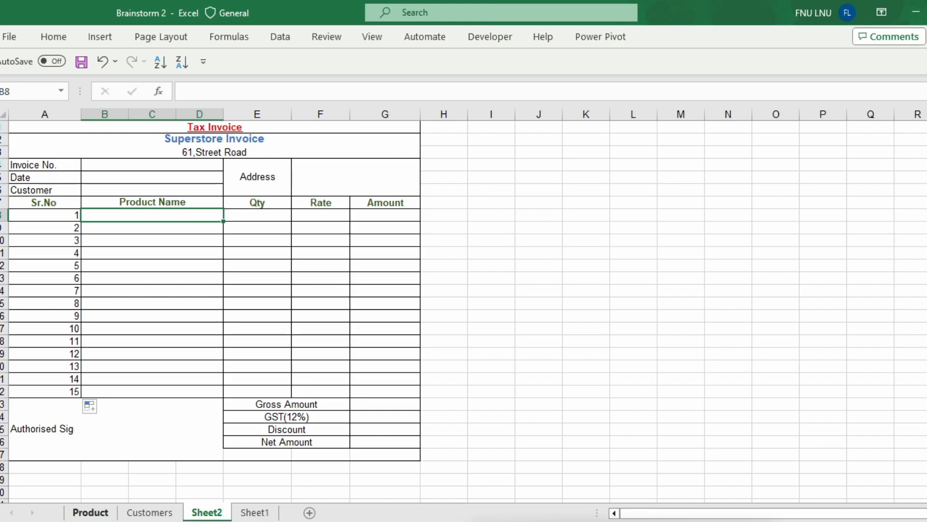
left_click(90, 511)
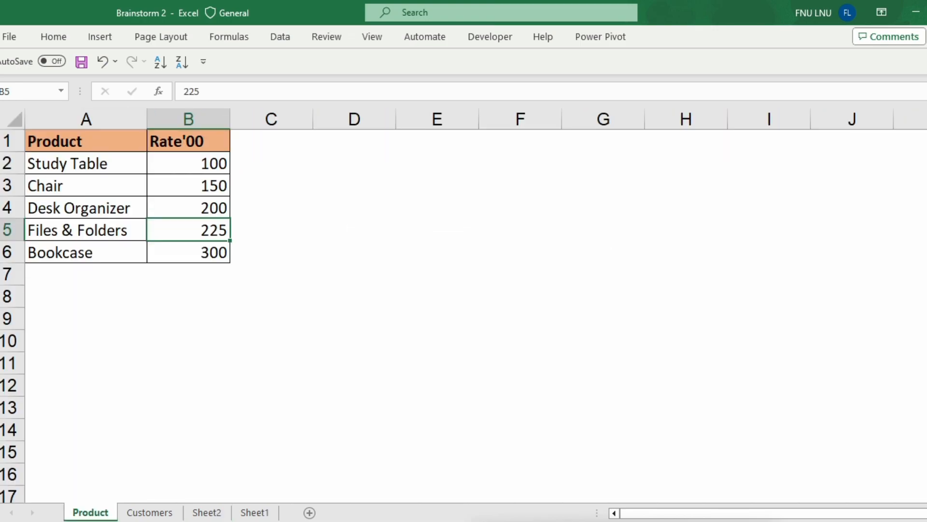
left_click(207, 512)
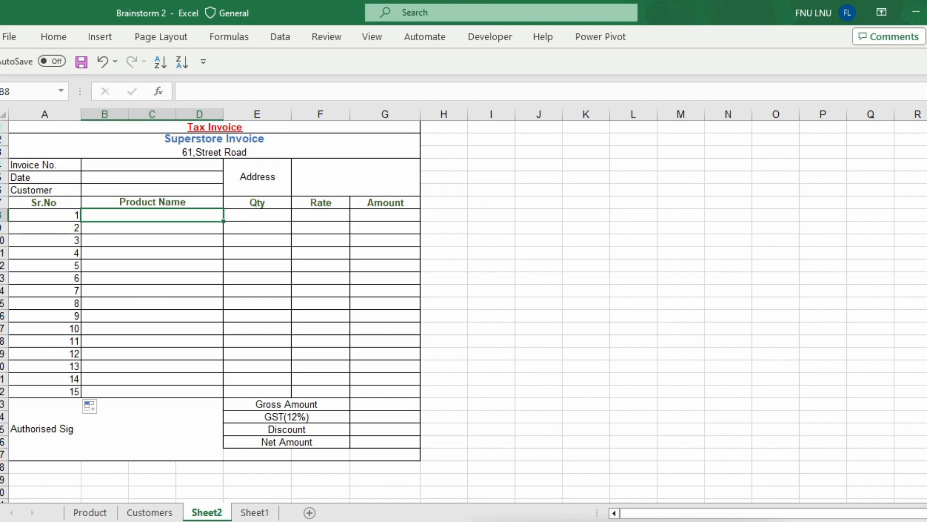
left_click_drag(152, 215, 153, 391)
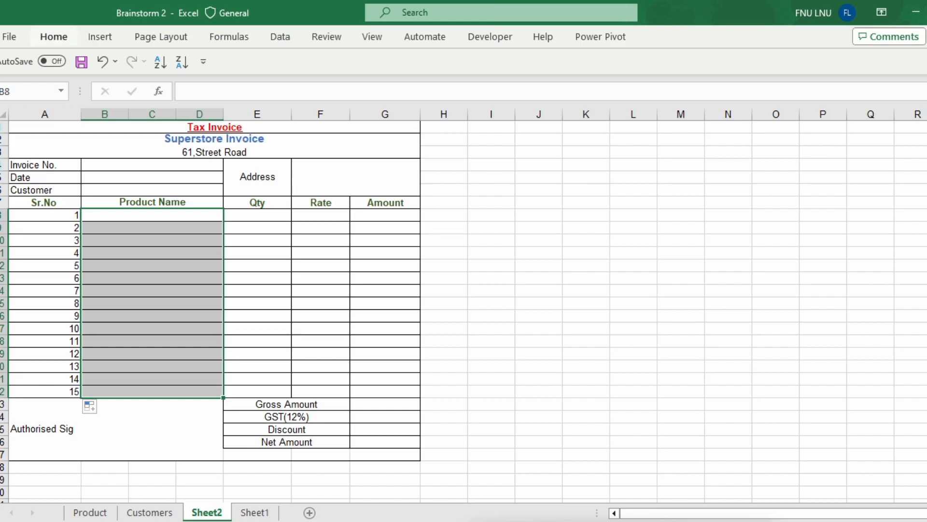
left_click(281, 37)
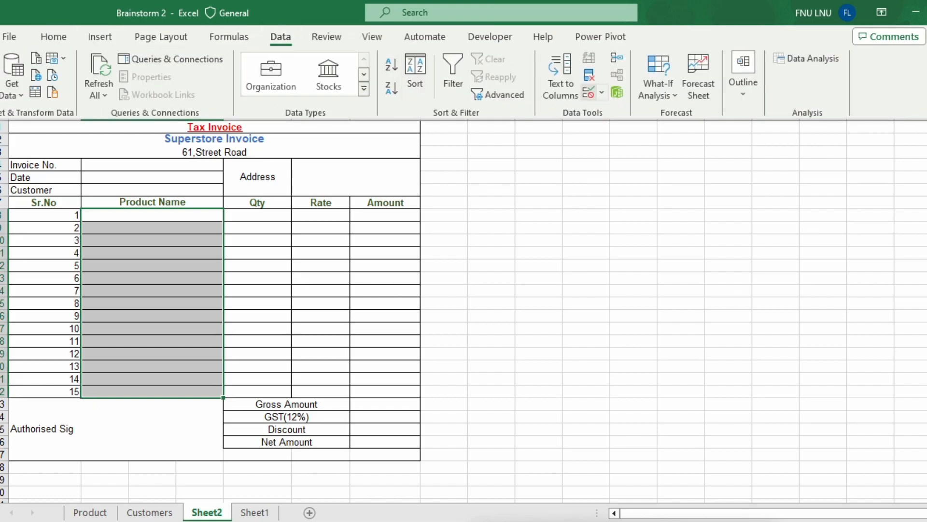
left_click(602, 93)
left_click(606, 109)
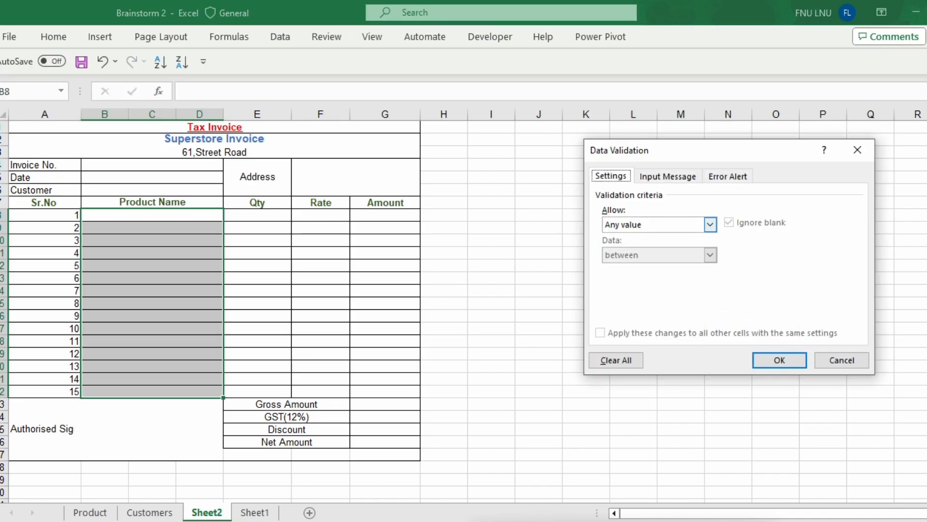
left_click_drag(721, 151, 524, 115)
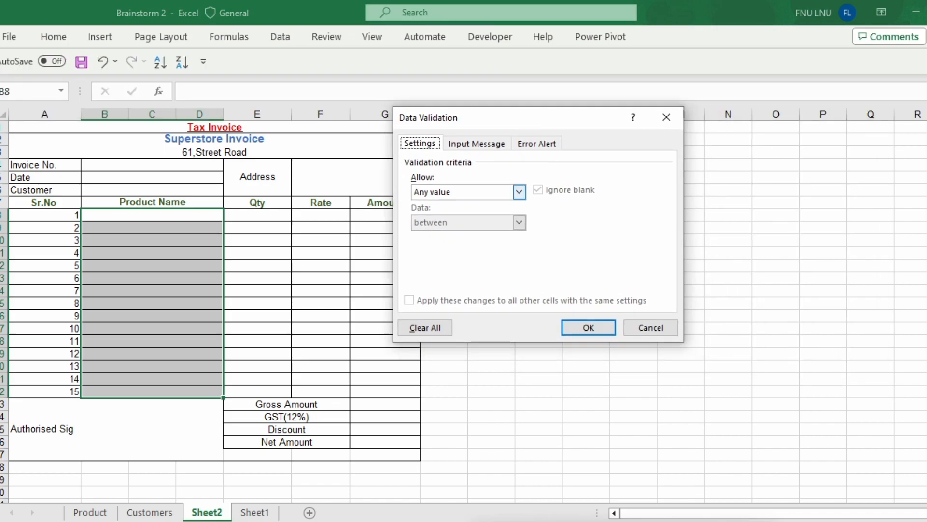
left_click(519, 192)
left_click(420, 234)
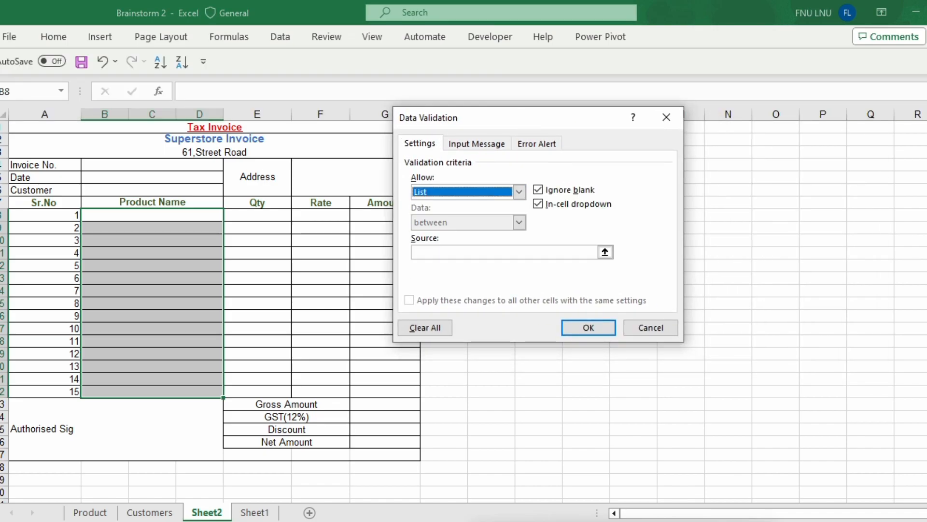
Use the product names in Product!$A$2:$A$6 as the list source and apply the validation.
left_click(504, 253)
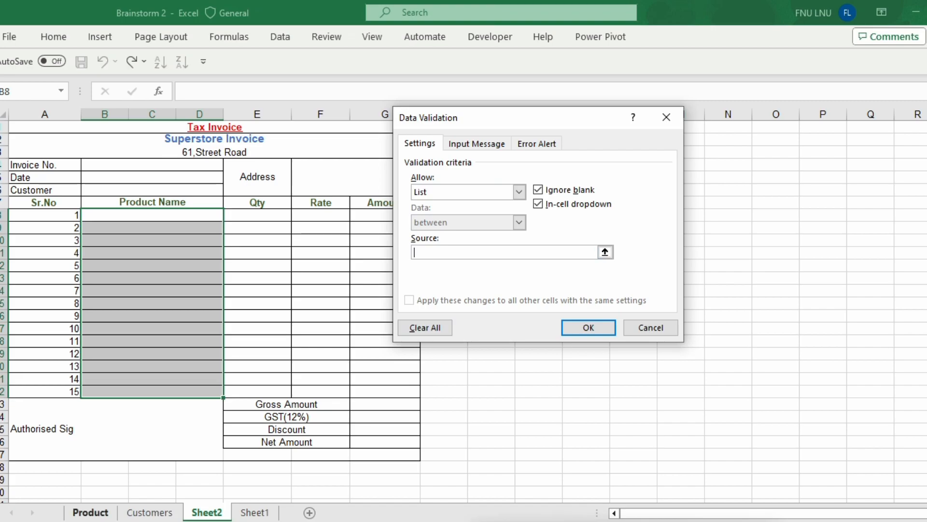
left_click(90, 512)
left_click(86, 163)
left_click_drag(86, 163, 121, 254)
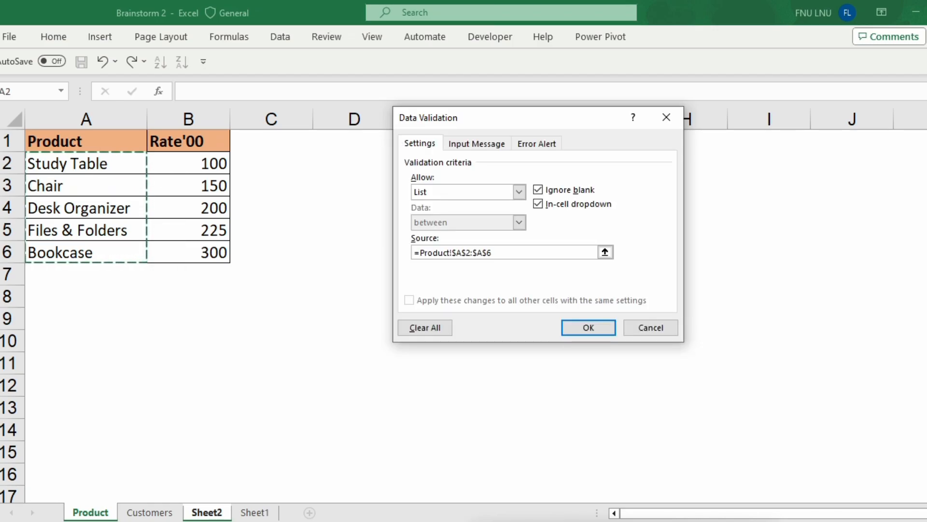
key("Return")
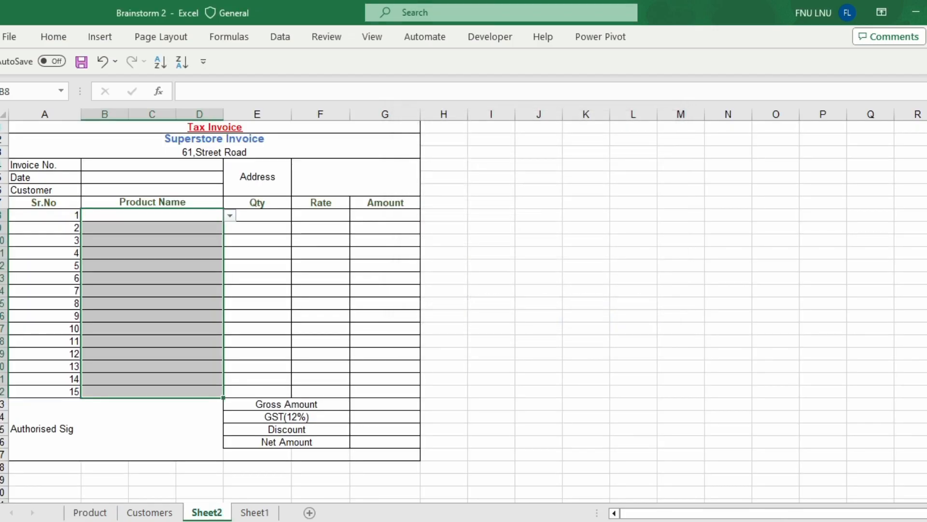
Choose Study Table for item 1 and Chair for item 2 from the Product Name dropdowns.
left_click(152, 228)
left_click(152, 215)
left_click(230, 216)
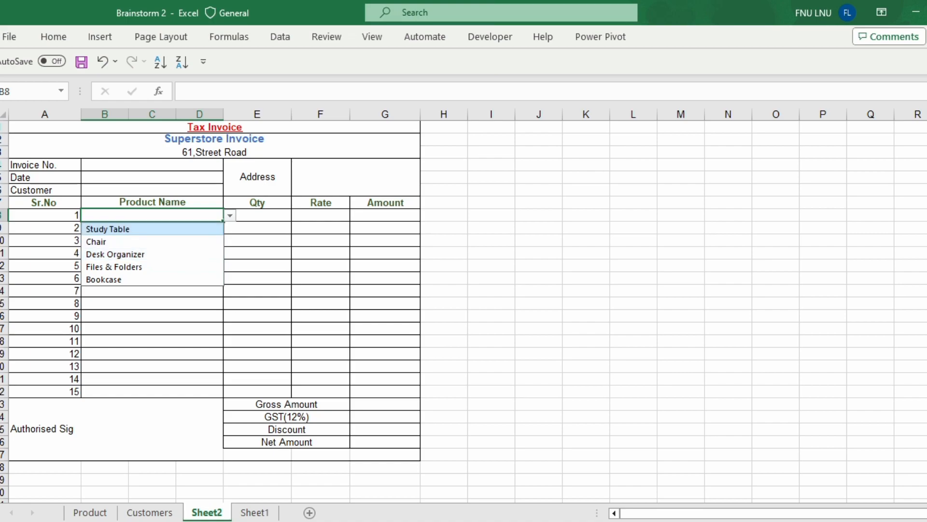
left_click(118, 229)
left_click(152, 240)
left_click(152, 228)
key("alt+Down")
key("Down")
key("Down")
key("Return")
Choose Files & Folders for item 3 and Bookcase for item 4 from the Product Name dropdowns.
key("Down")
key("alt+Down")
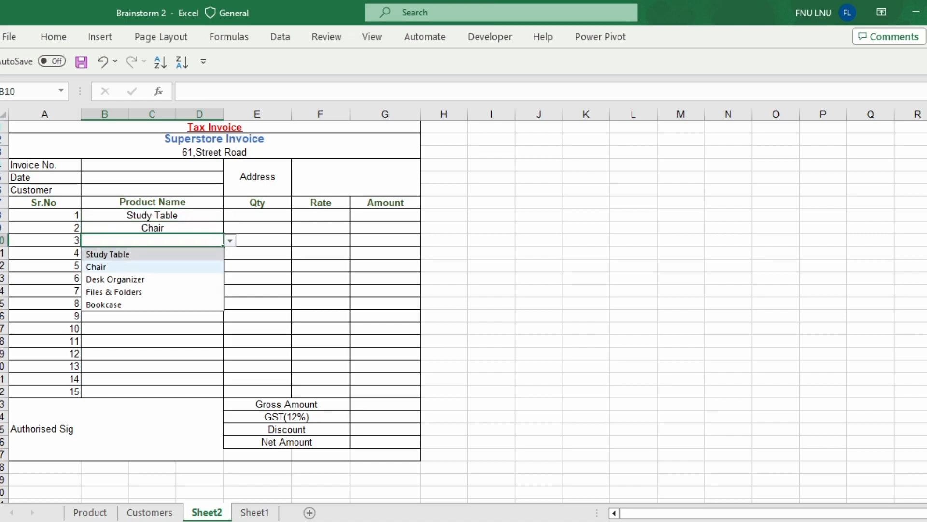
key("Down")
key("Return")
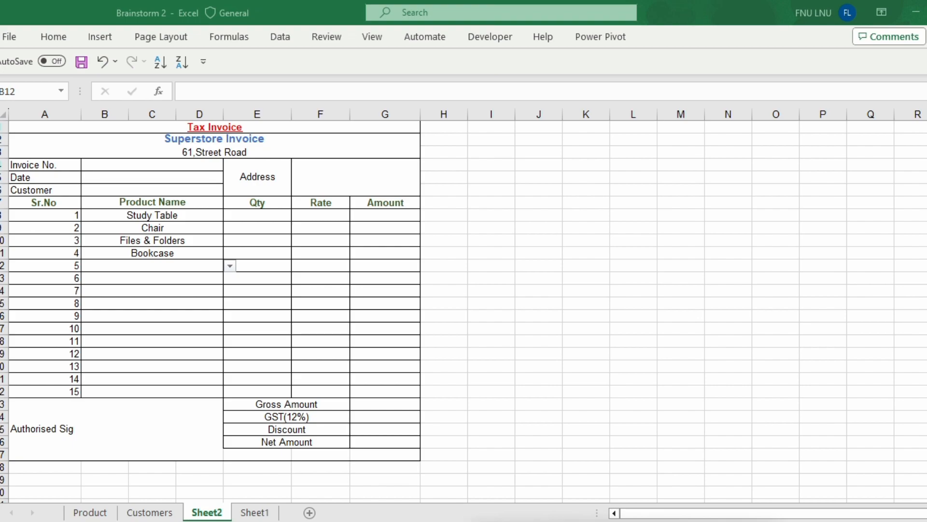
Set up data validation of type List for the Customer cell B6.
left_click(152, 189)
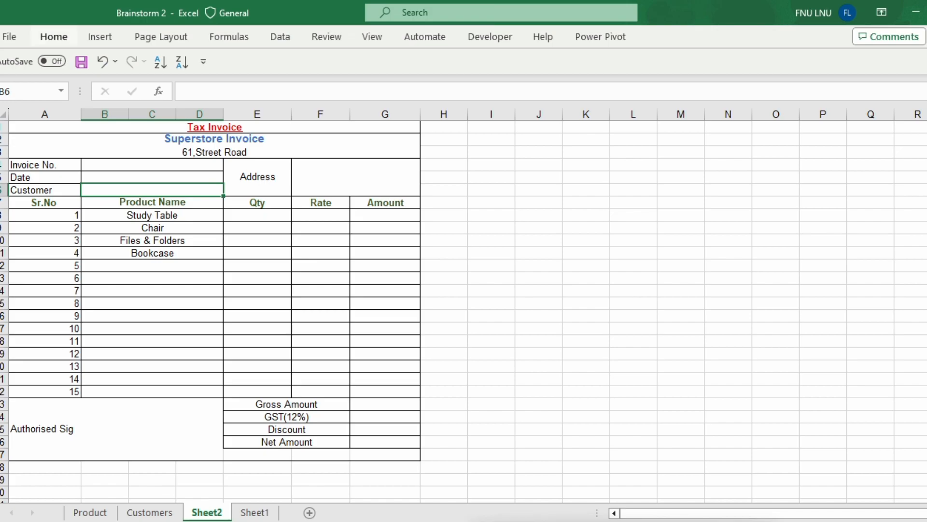
left_click(280, 37)
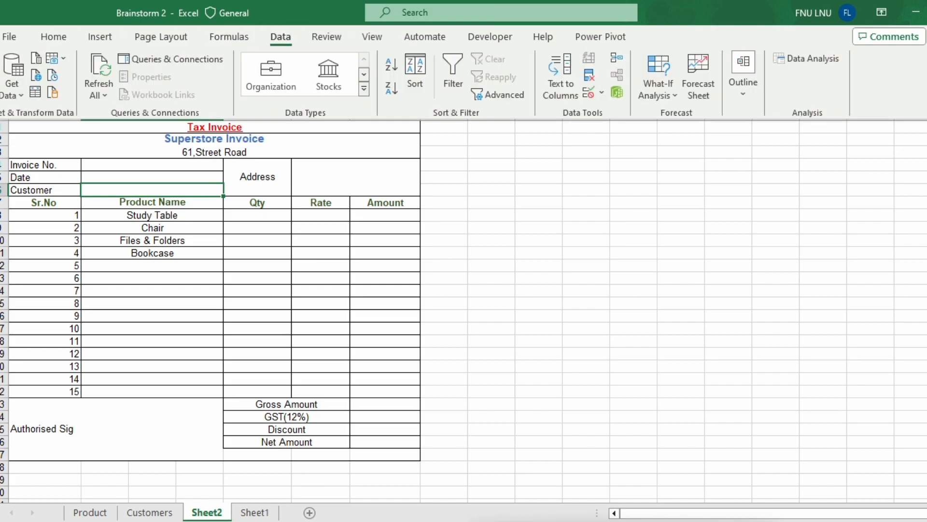
left_click(602, 92)
left_click(641, 114)
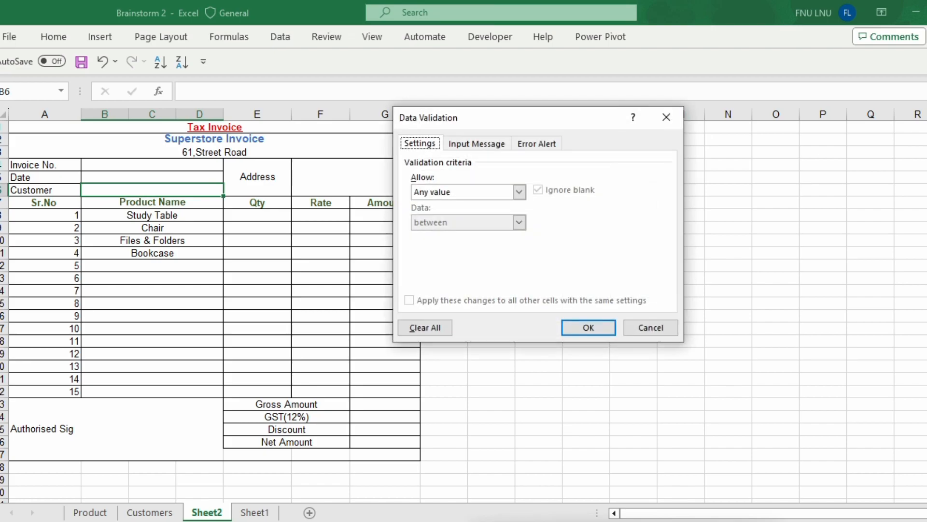
left_click(520, 191)
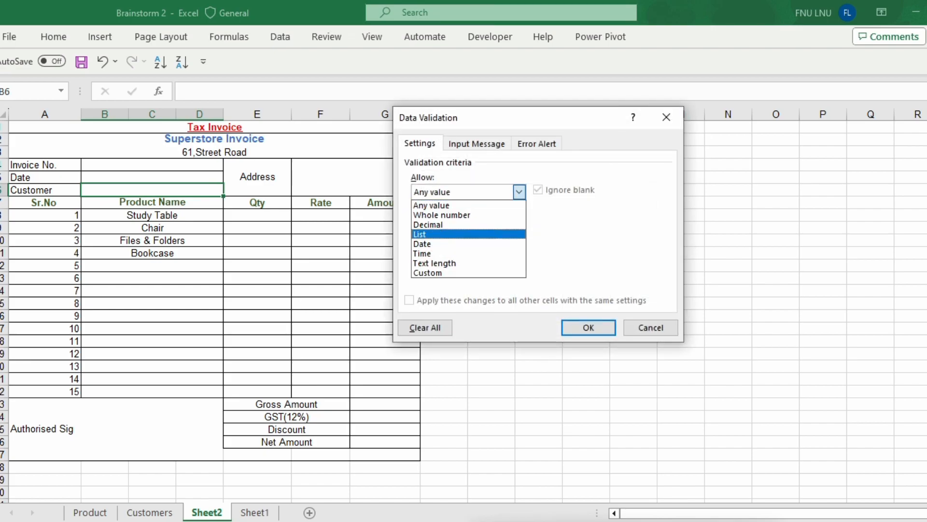
left_click(434, 234)
Source the Customer list from A2:A13 on the Customers sheet, apply it, and choose Gravity in B6.
left_click(504, 252)
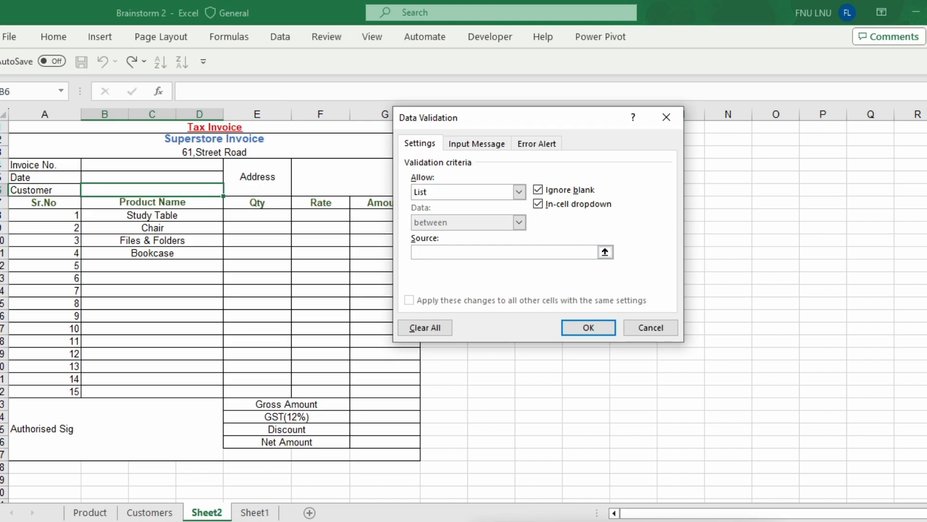
left_click(150, 512)
left_click_drag(67, 159, 107, 384)
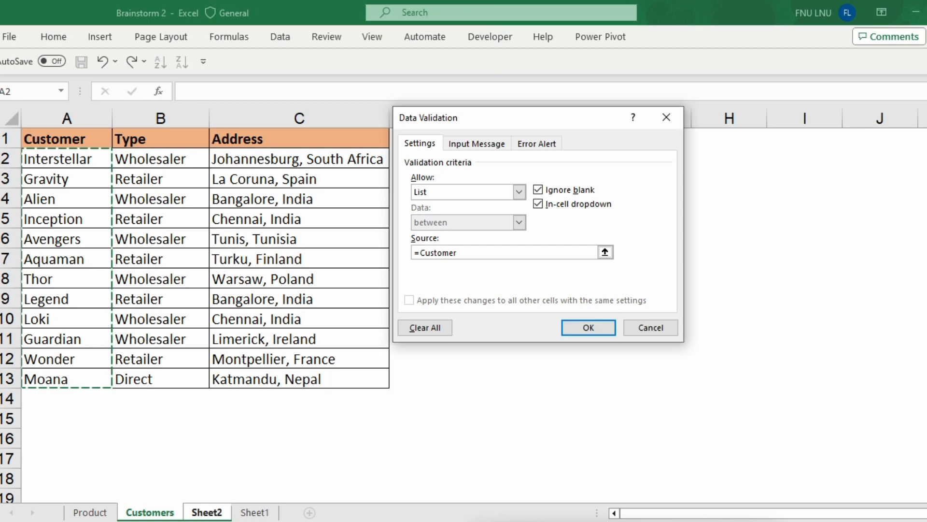
left_click(588, 327)
left_click(230, 190)
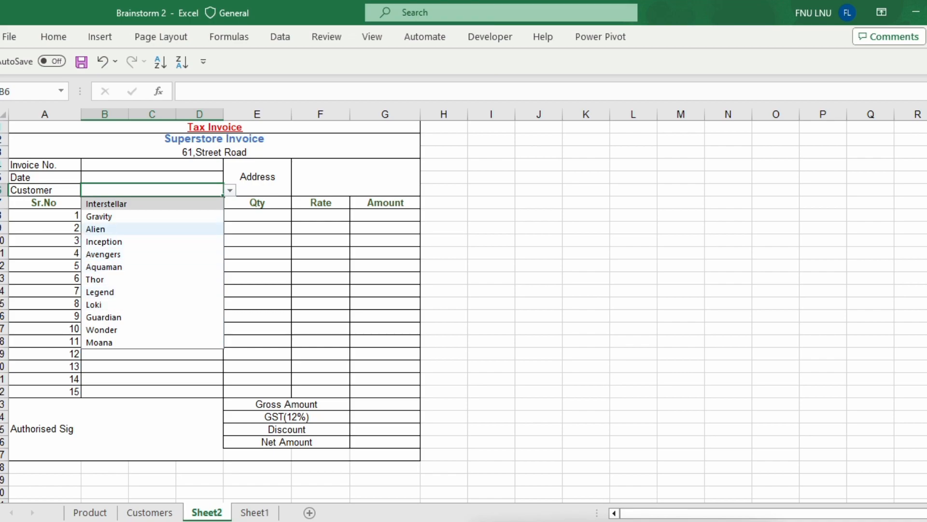
left_click(121, 217)
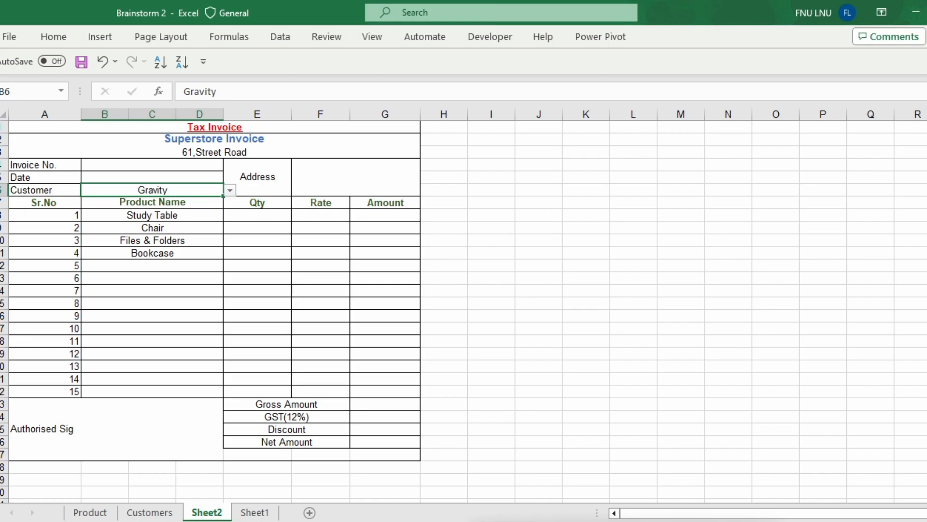
Set up data validation of type List for the merged Address cell F4.
left_click(356, 177)
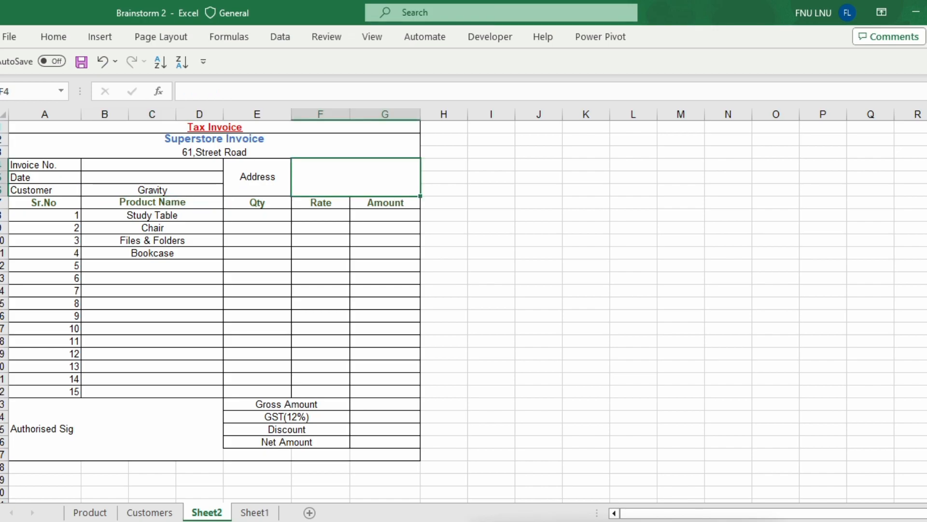
left_click(54, 37)
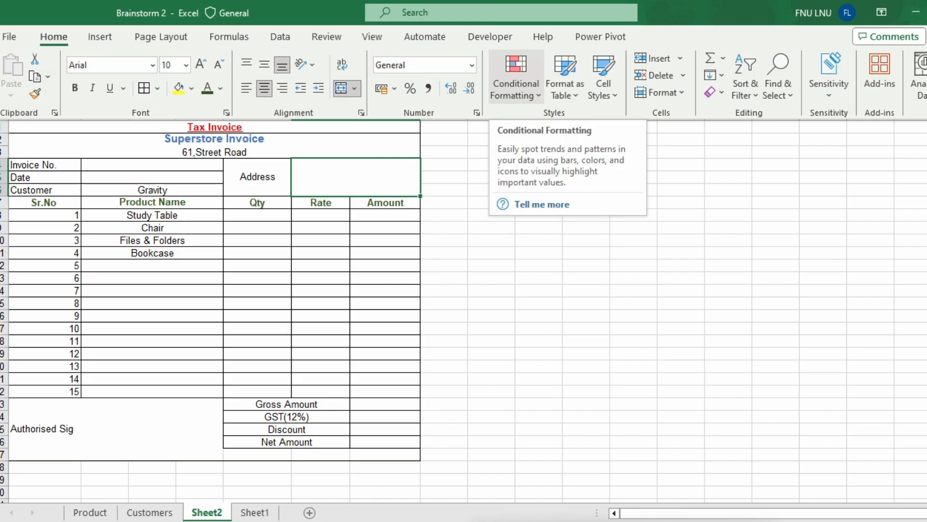
left_click(280, 37)
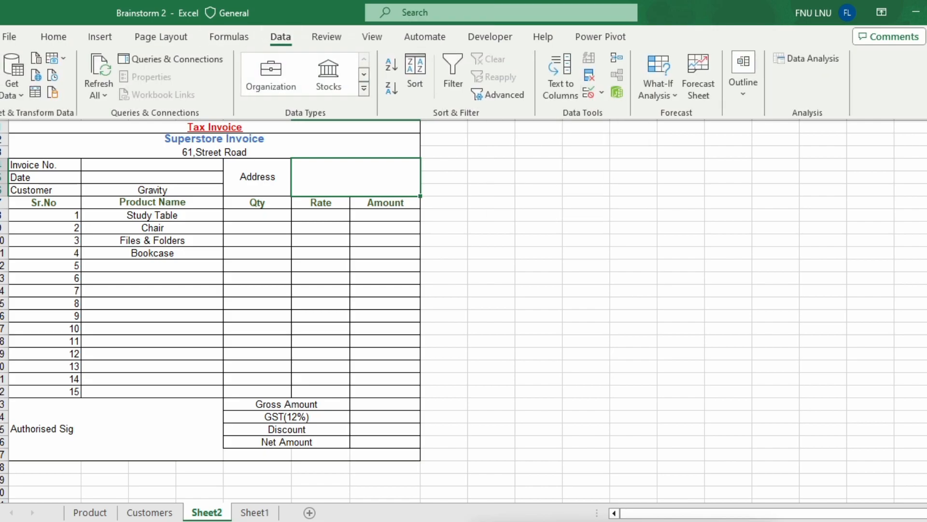
left_click(601, 91)
left_click(638, 112)
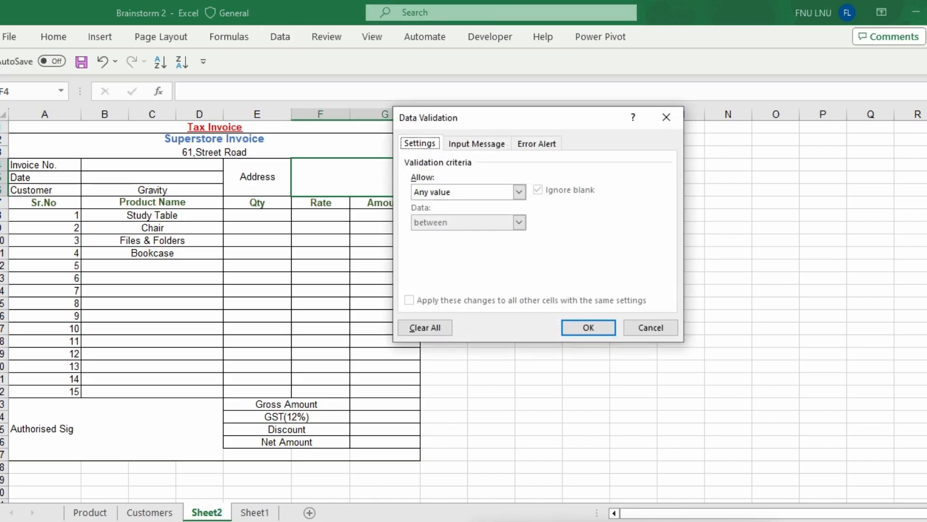
left_click(519, 192)
left_click(422, 244)
left_click(520, 192)
left_click(420, 234)
Source the Address list from C2:C13 on the Customers sheet, apply it, and choose La Coruna, Spain in F4.
left_click(505, 253)
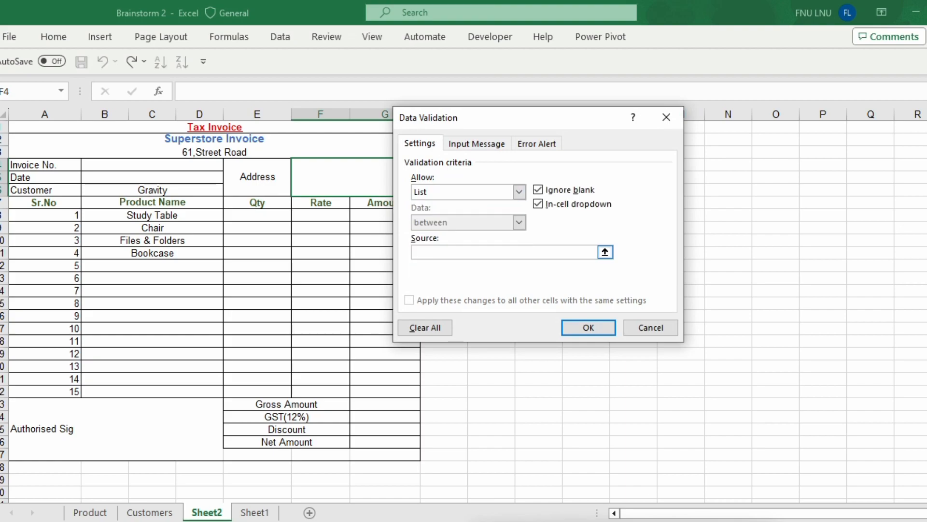
left_click(150, 512)
left_click_drag(299, 159, 339, 379)
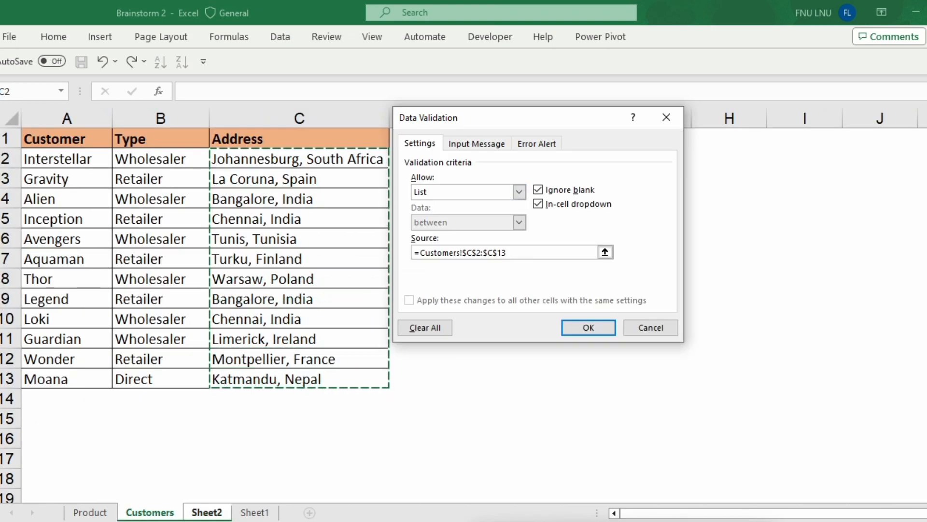
key("Return")
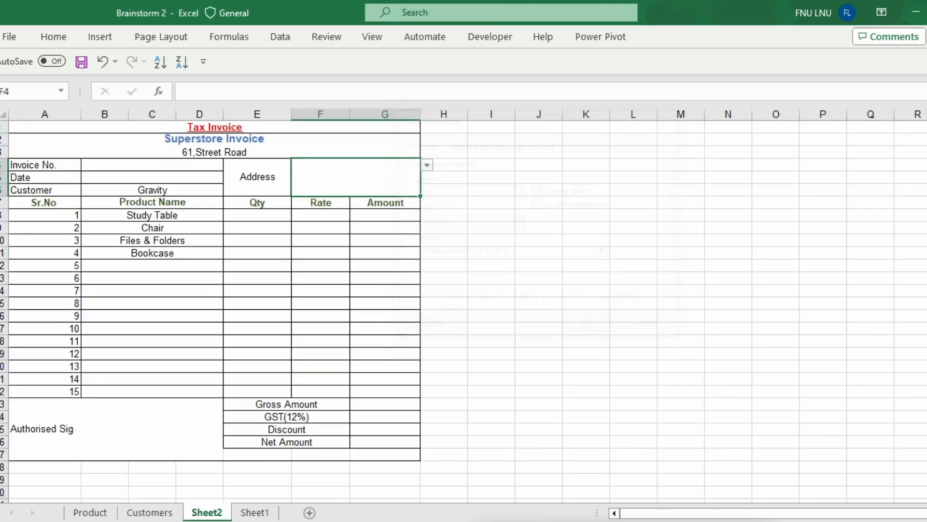
left_click(427, 166)
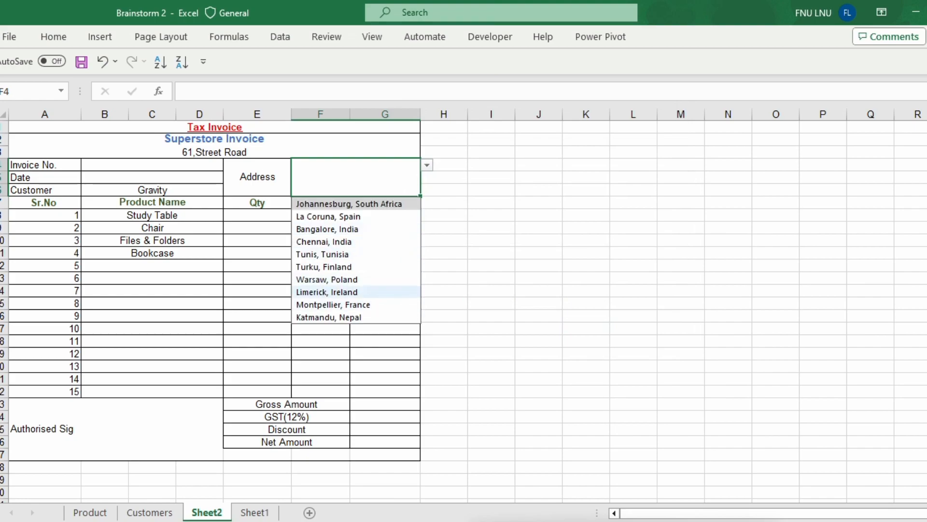
left_click(329, 216)
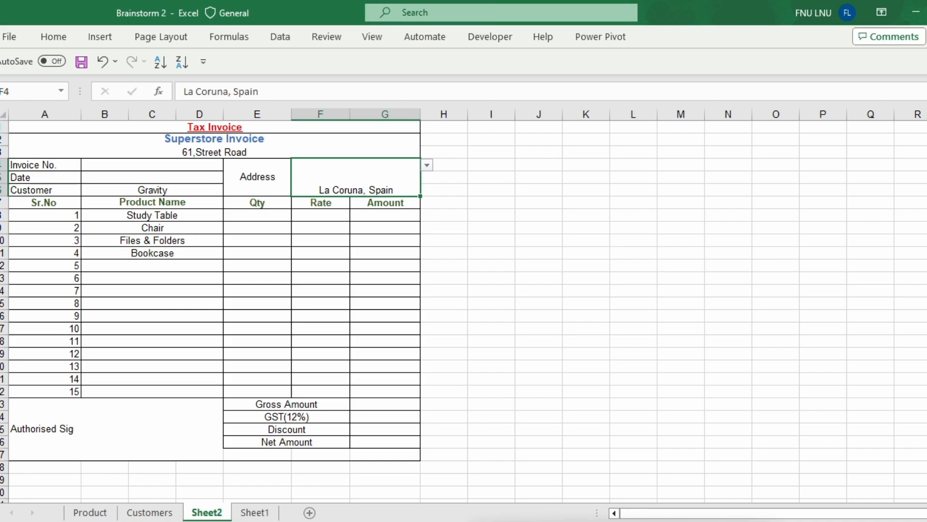
Enter the formula =TODAY() in the Date cell B5.
left_click(152, 177)
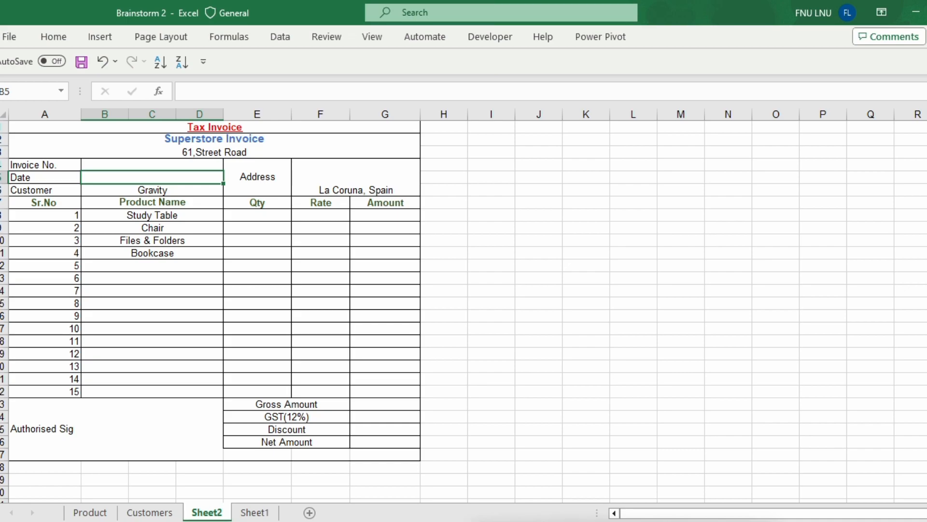
type("=")
type("TODAY")
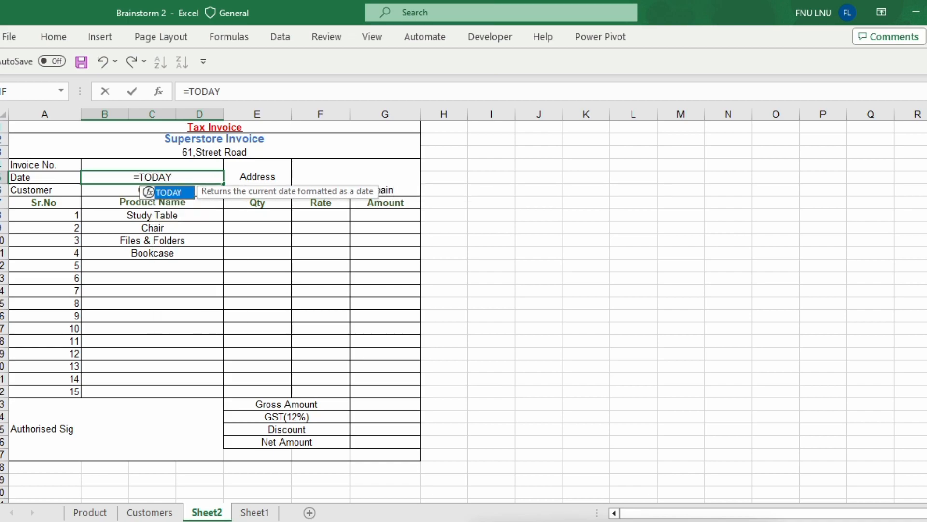
type("()")
key("Return")
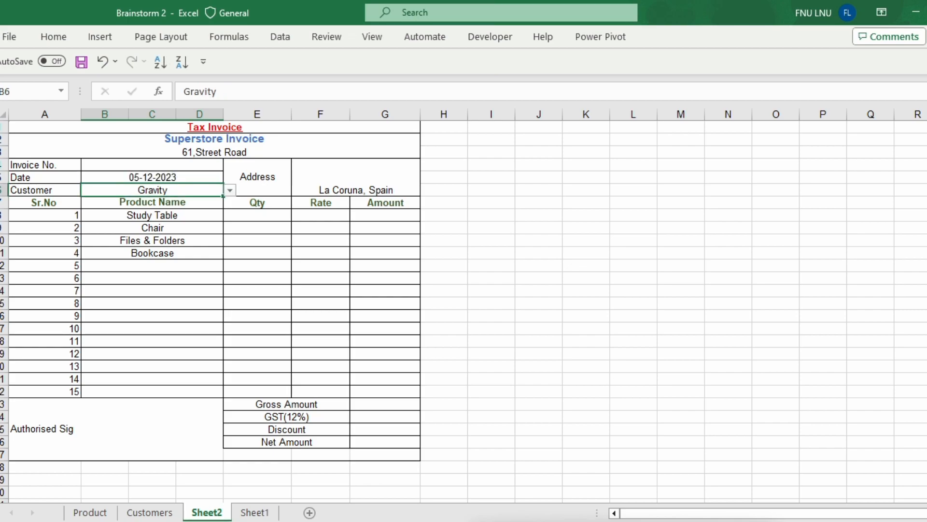
left_click(152, 178)
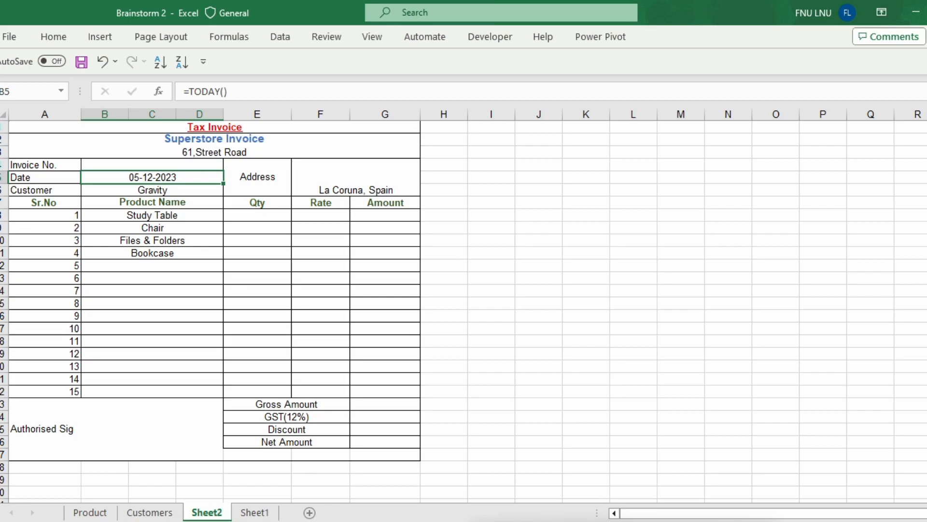
Enter SEC0001 in the Invoice No. cell B4.
left_click(153, 164)
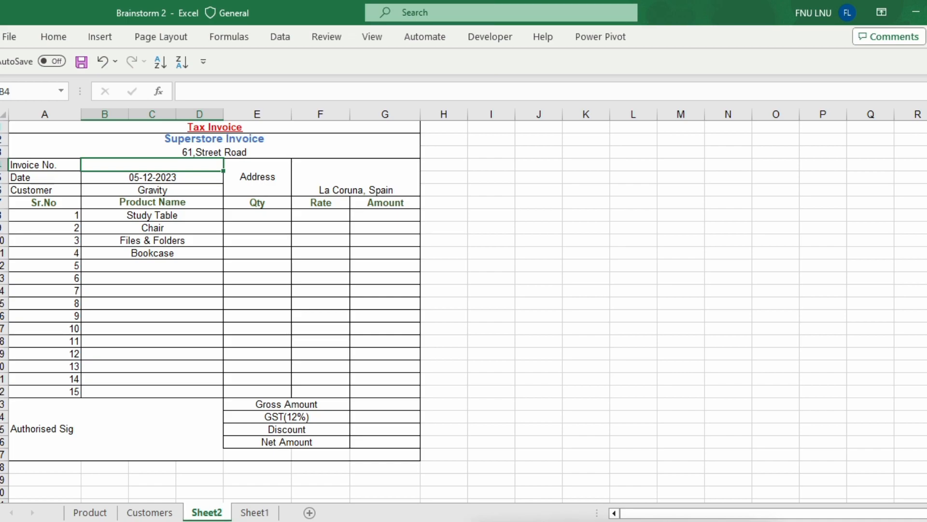
key("alt+F11")
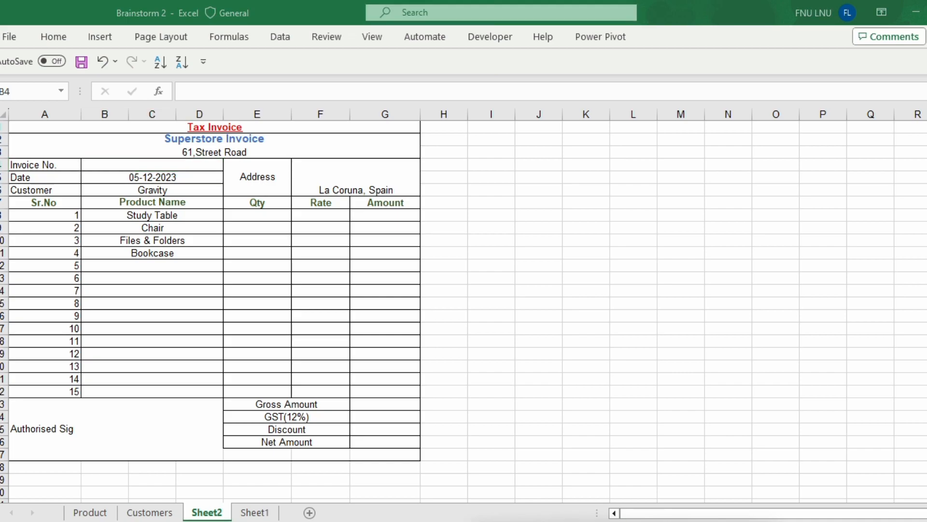
left_click(153, 165)
type("1")
key("BackSpace")
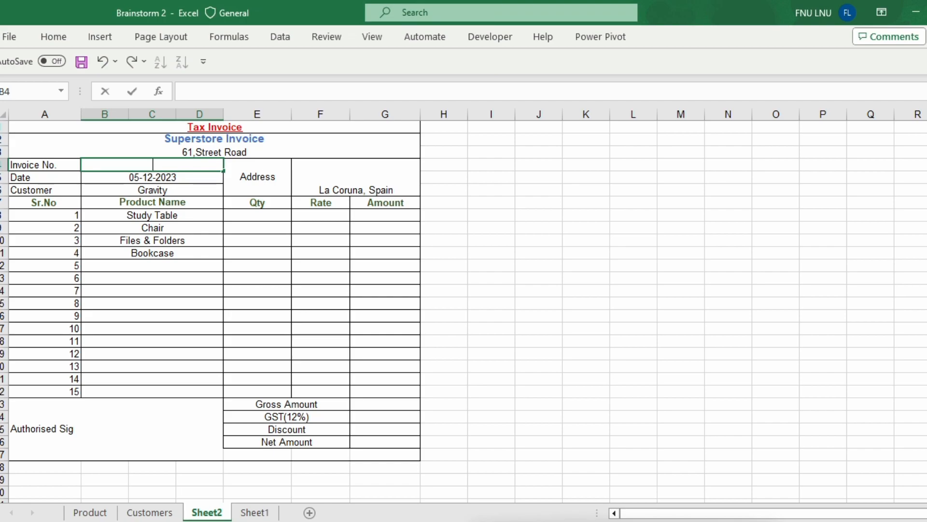
type("SEC0001")
left_click(320, 228)
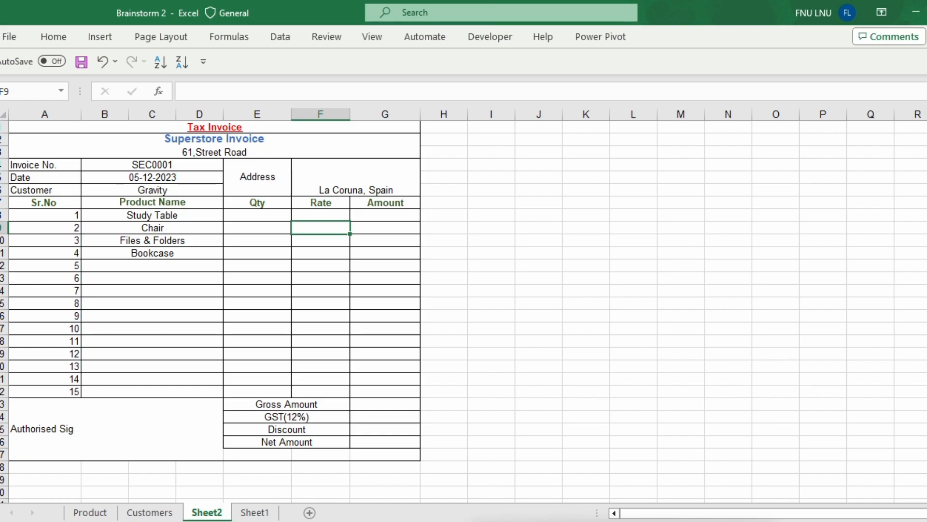
Set up data validation of type List for the Qty cells of all 15 items, E8:E22.
left_click(257, 215)
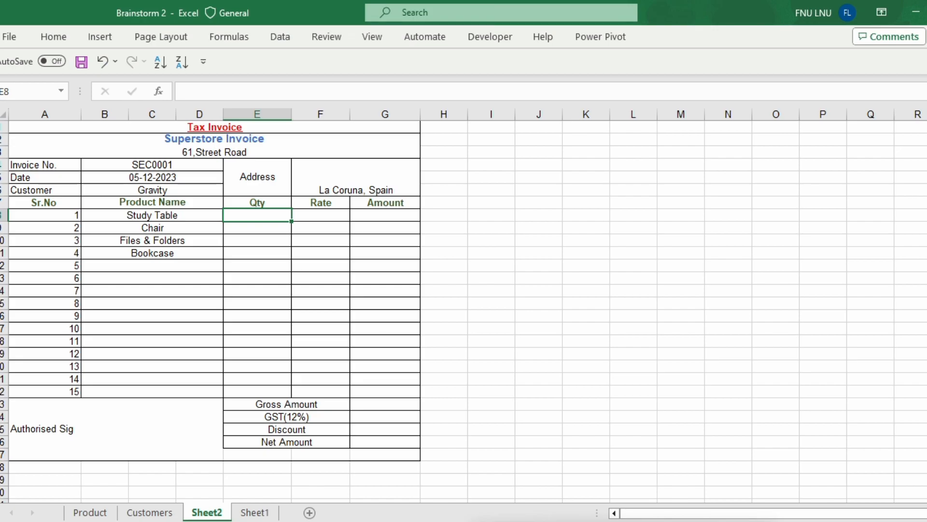
left_click_drag(257, 215, 257, 392)
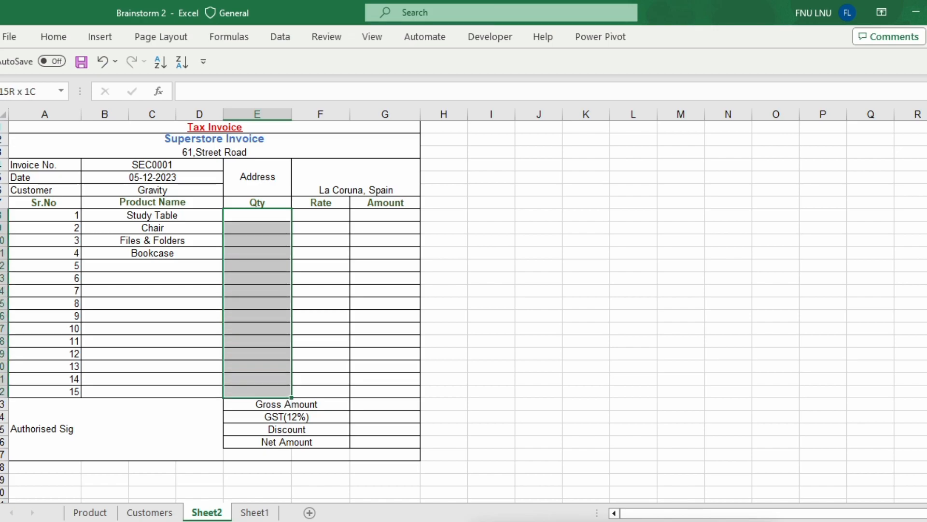
left_click(53, 37)
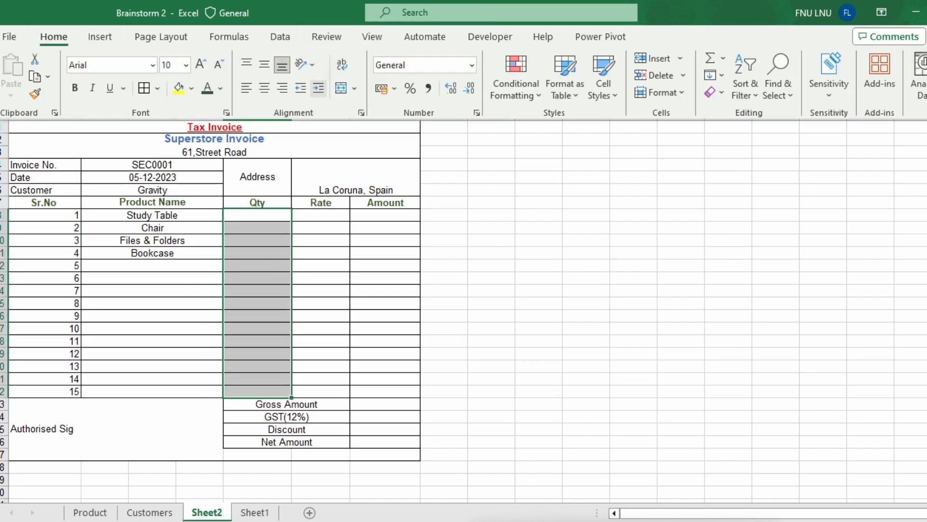
left_click(281, 36)
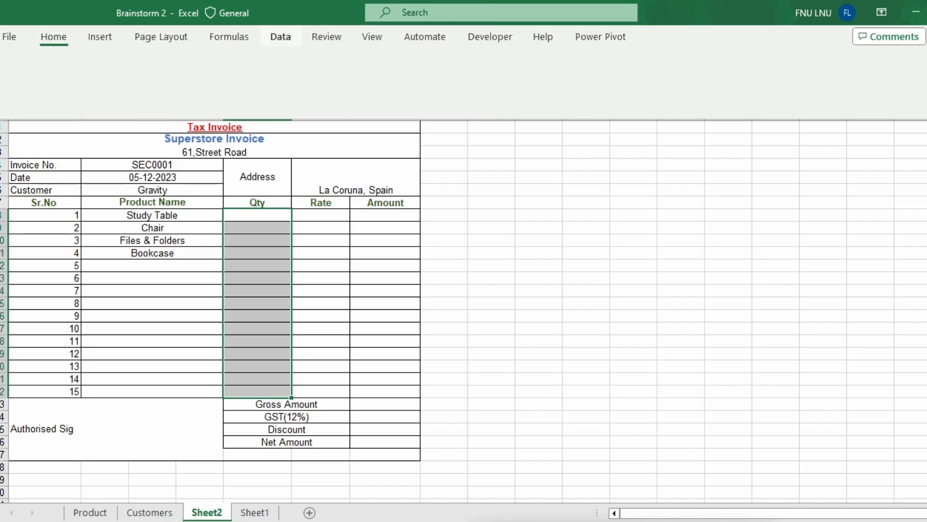
left_click(602, 92)
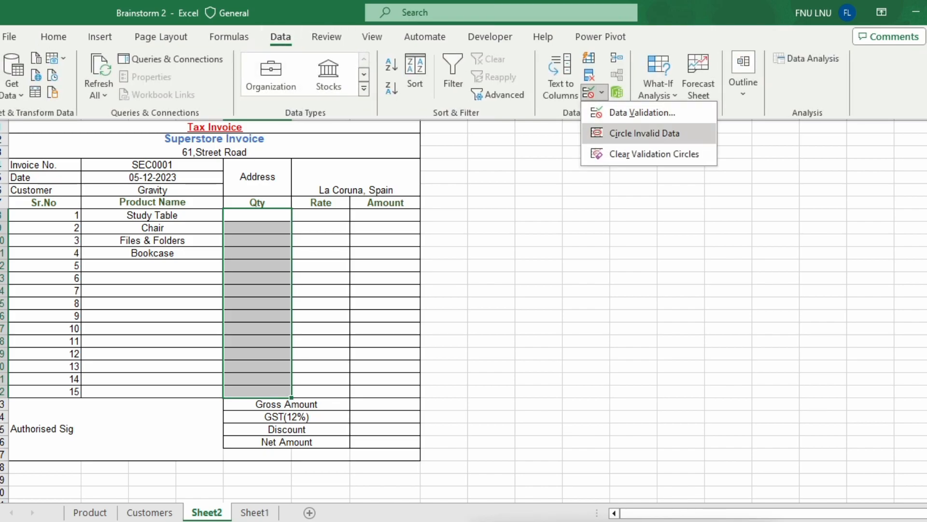
left_click(638, 111)
left_click(519, 192)
left_click(434, 234)
Source the Qty list from the serial numbers in A8:A22 and apply the validation.
left_click(454, 252)
type("1")
key("BackSpace")
left_click_drag(44, 215, 73, 394)
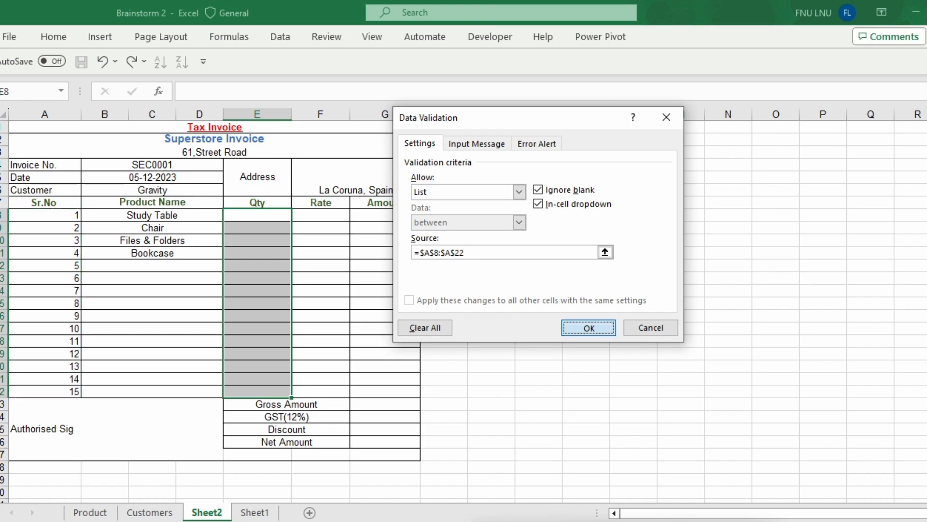
left_click(589, 328)
Choose quantity 1 for Study Table and 4 for Chair from the Qty dropdowns.
left_click(298, 215)
scroll(258, 304, "down", 1)
scroll(258, 292, "up", 1)
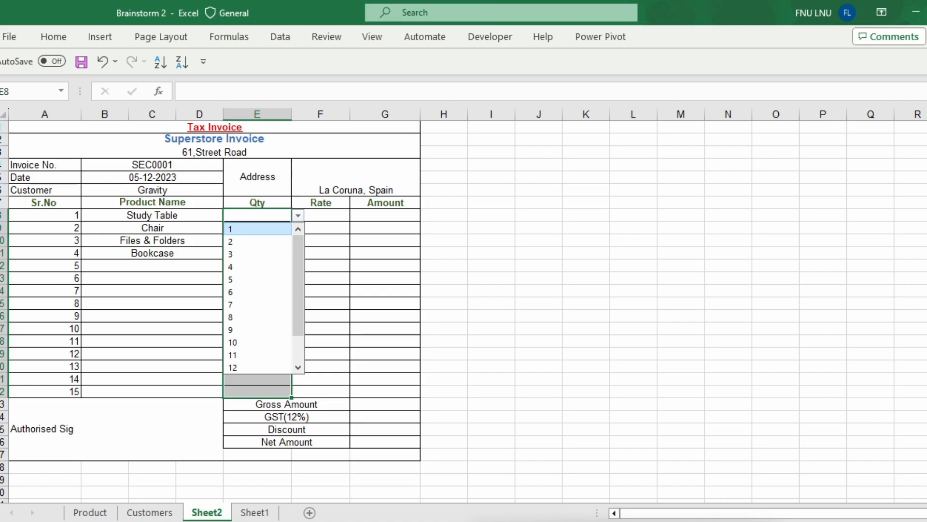
left_click(258, 229)
left_click(258, 228)
left_click(298, 228)
left_click(258, 279)
Choose quantity 3 for Files & Folders and 2 for Bookcase from the Qty dropdowns.
left_click(258, 240)
left_click(298, 241)
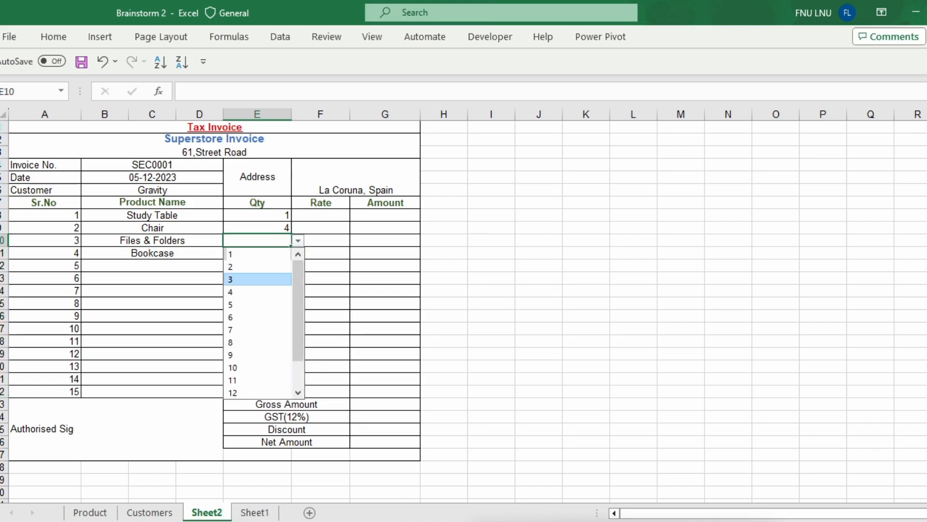
left_click(258, 279)
left_click(258, 253)
left_click(298, 253)
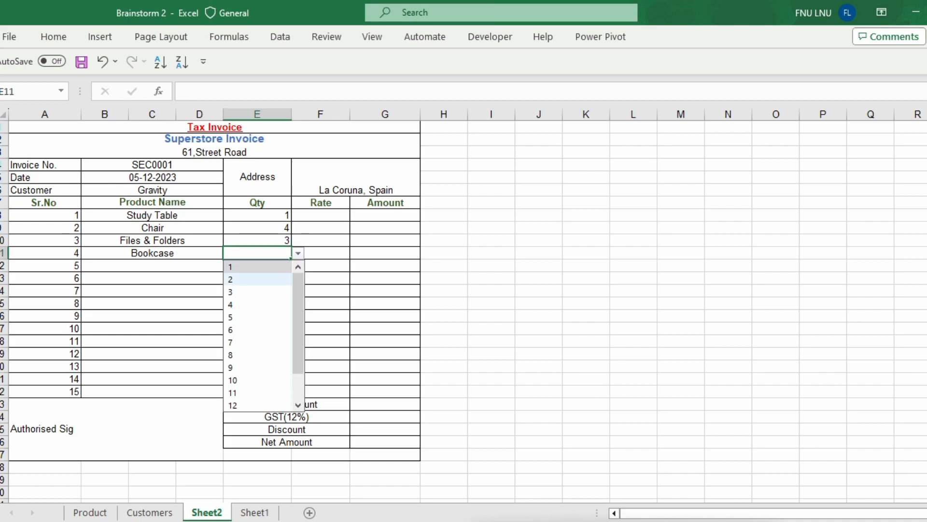
left_click(258, 279)
Examine the product rates in B2:B6 on the Product sheet as the source for the invoice's Rate column.
left_click(320, 216)
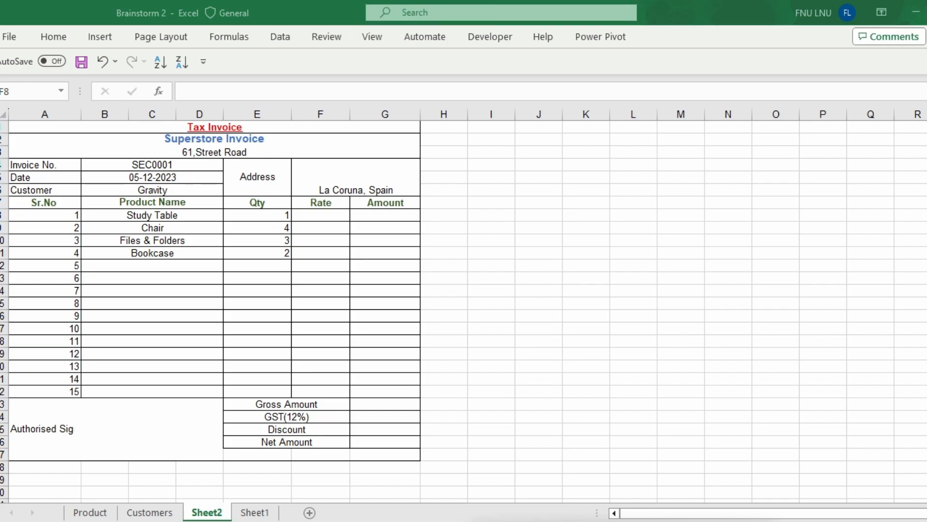
left_click(321, 216)
key("ctrl+Page_Up")
key("ctrl+Page_Up")
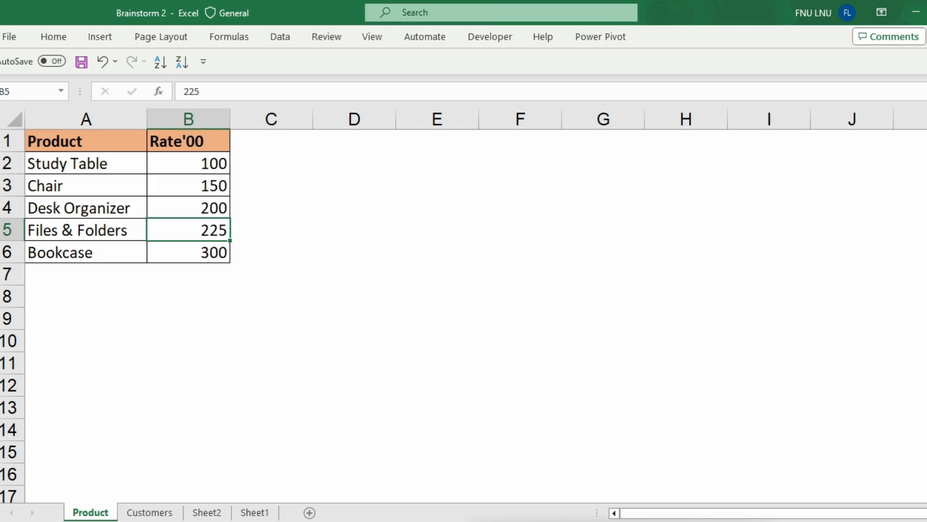
left_click_drag(189, 163, 188, 252)
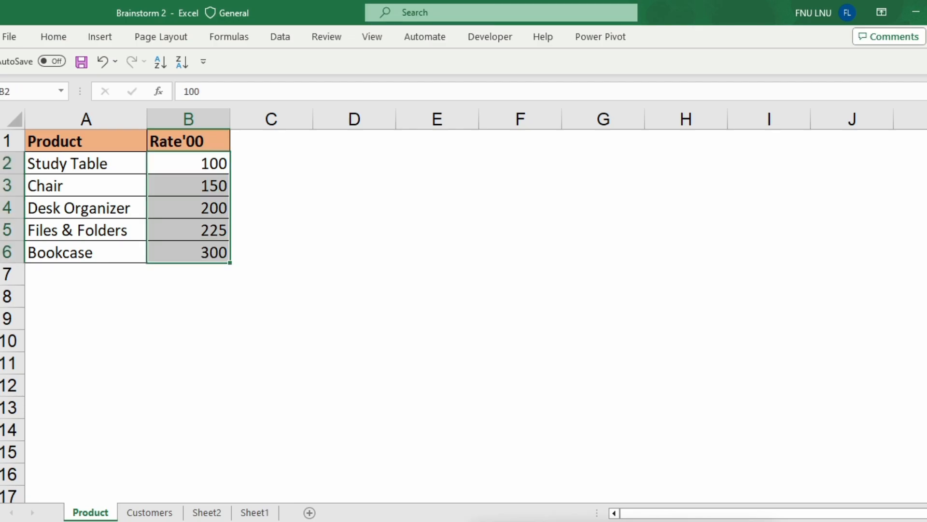
key("ctrl+Page_Down")
key("ctrl+Page_Down")
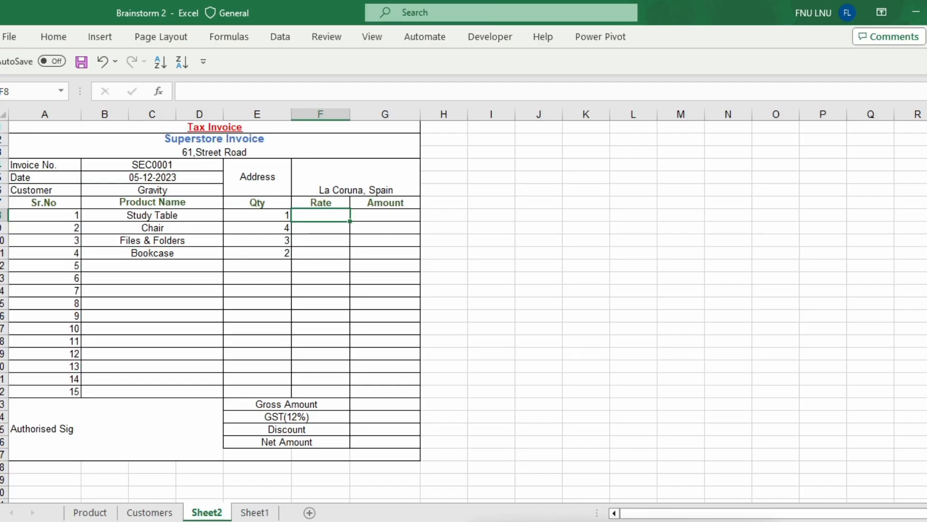
Start the Rate formula in F8 with =IF(ISBLANK(B8)," ", so a row without a product stays blank.
type("=")
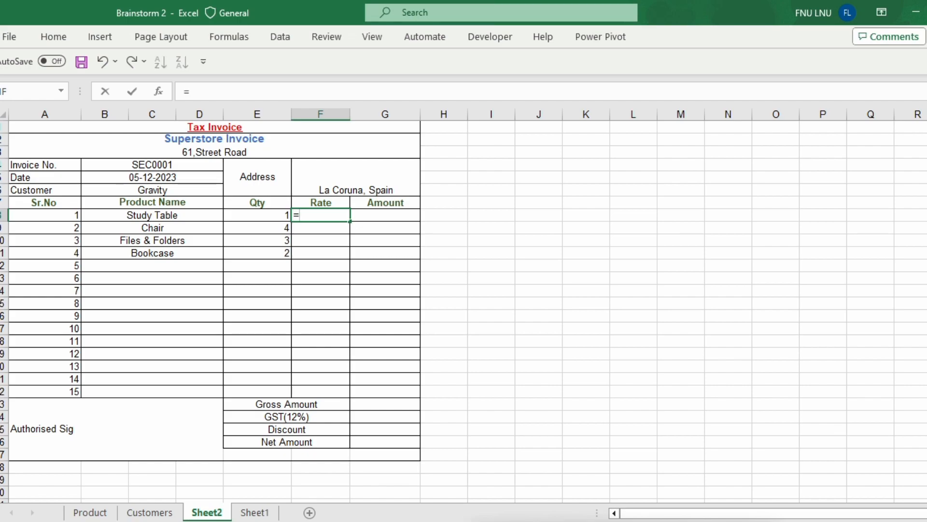
type("IF(")
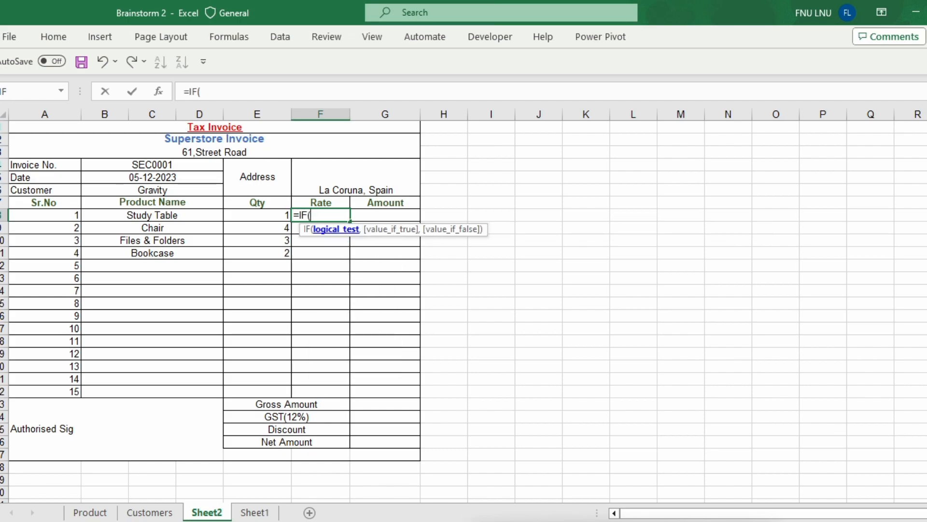
type("ISBL")
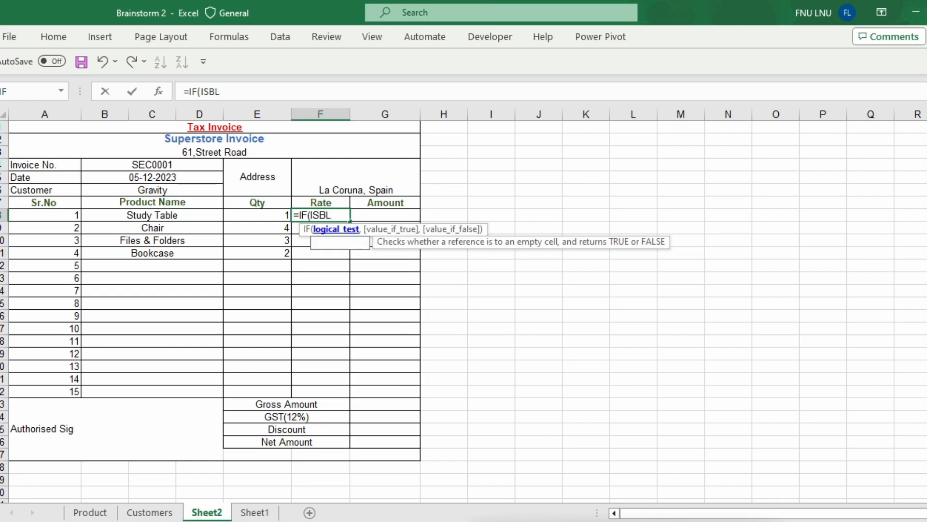
type("ANK(")
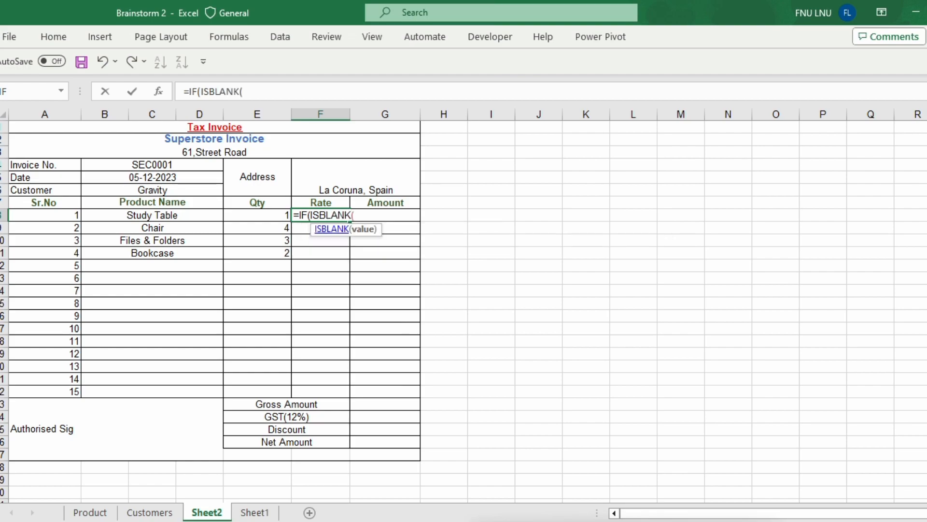
left_click(152, 215)
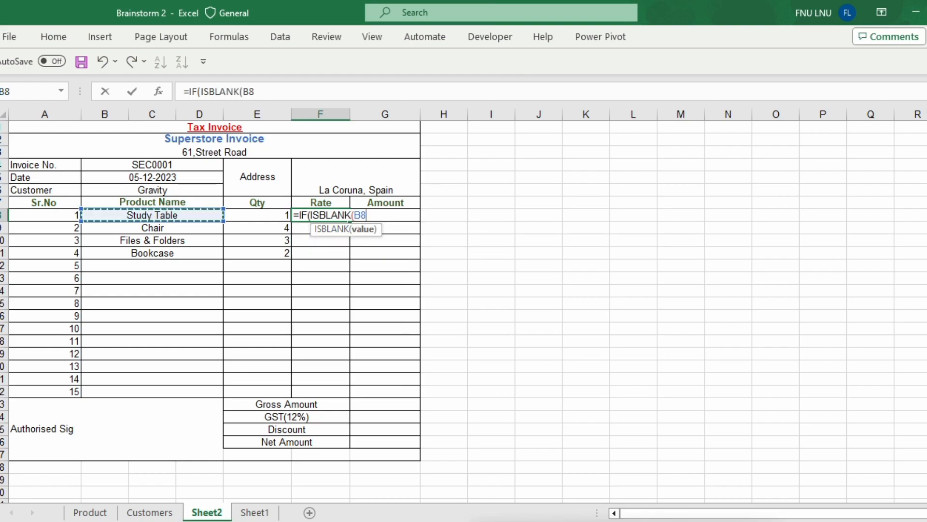
type(")")
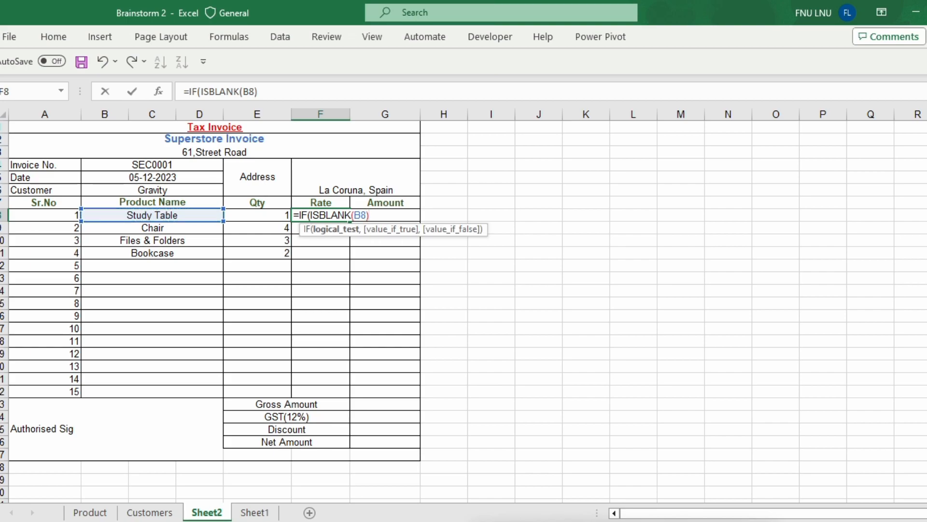
type(",")
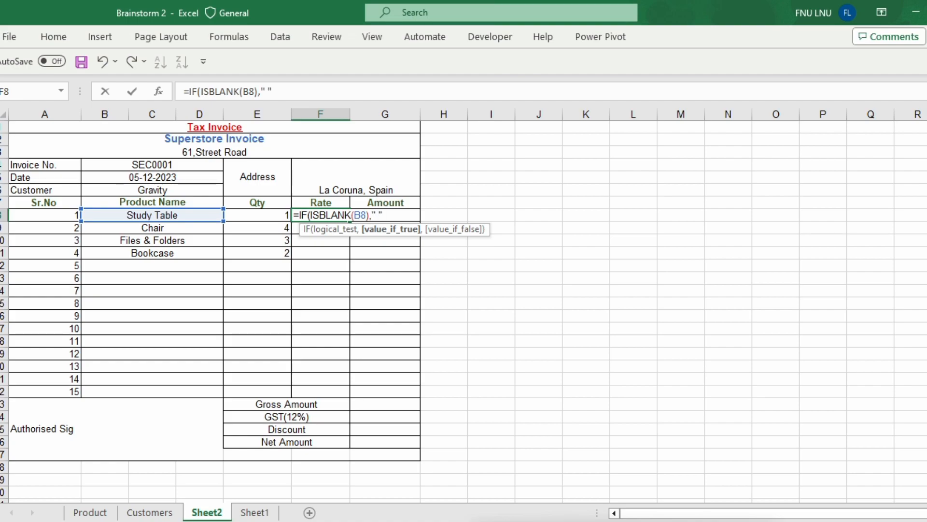
type(",")
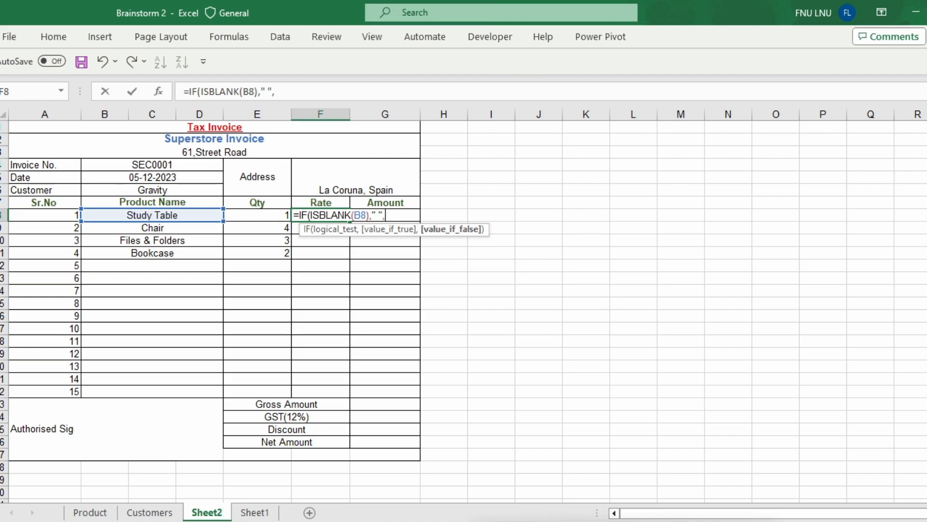
Add a VLOOKUP as the formula's value-if-false argument, with column-locked $B8 as the lookup value.
type("(")
key("BackSpace")
type("V")
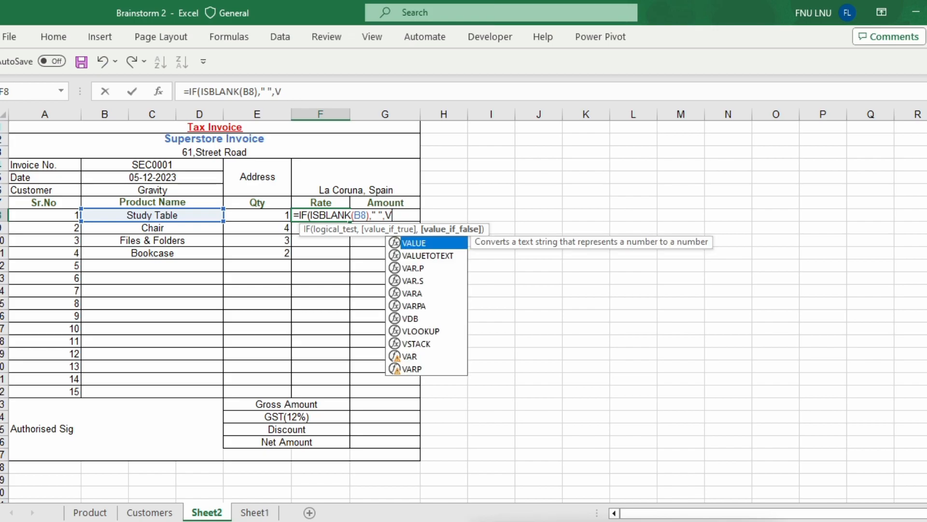
type("LOOKUP(")
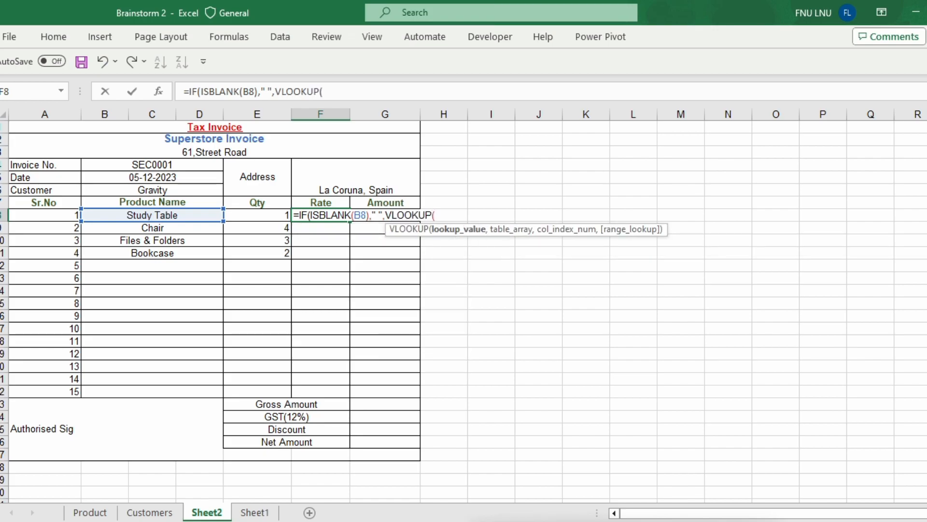
left_click(152, 215)
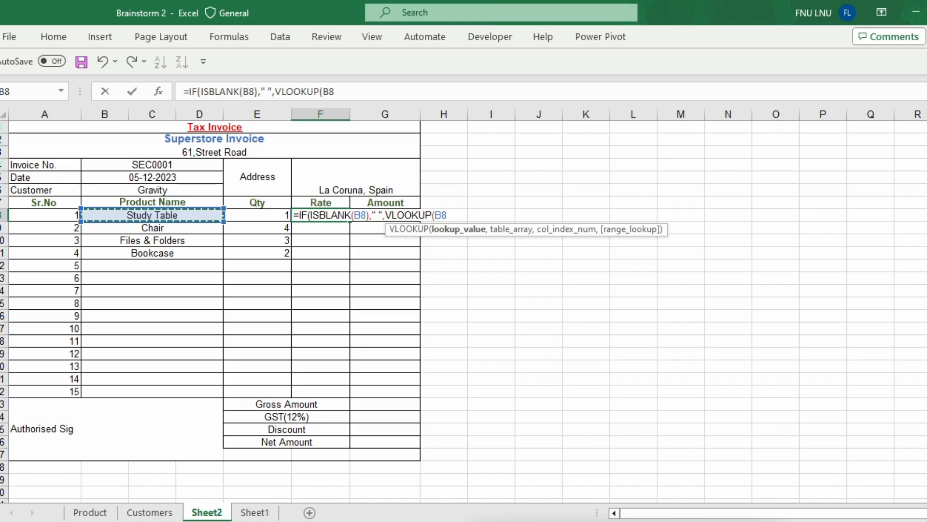
key("F2")
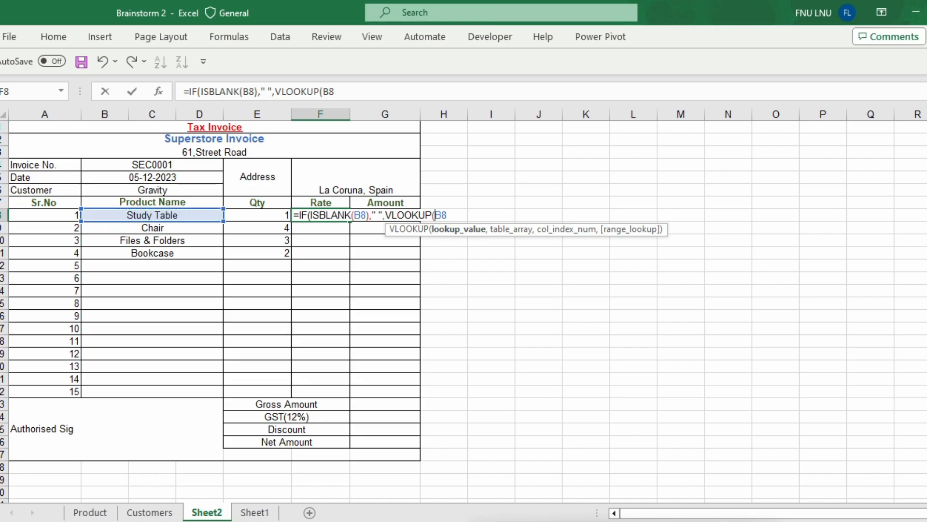
type("$B8,")
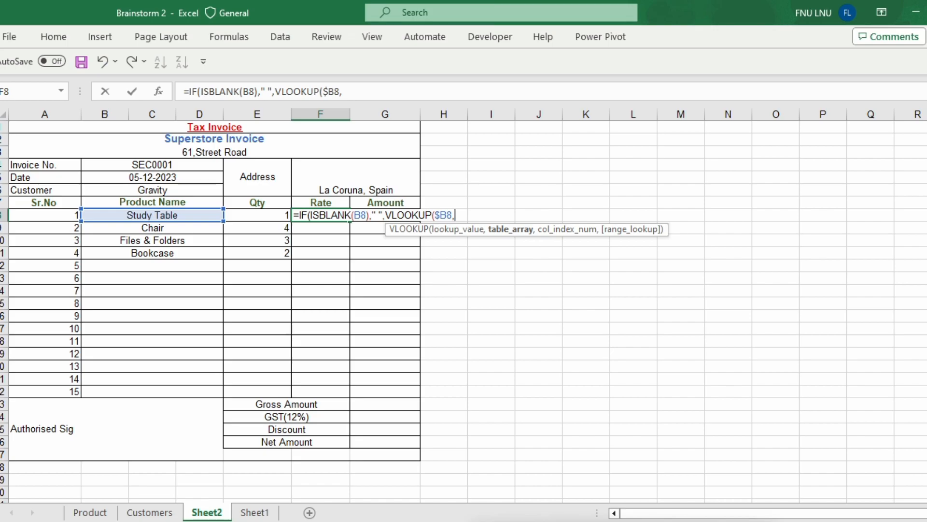
Use the Product sheet's range A2:B6 as the VLOOKUP table array, locked as Product!$A$2:$B$6.
left_click(90, 512)
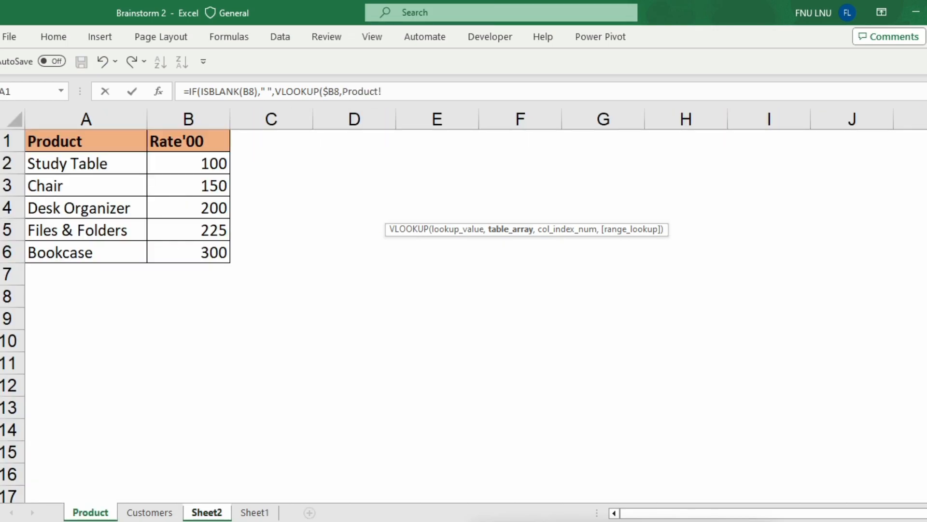
left_click_drag(72, 163, 217, 252)
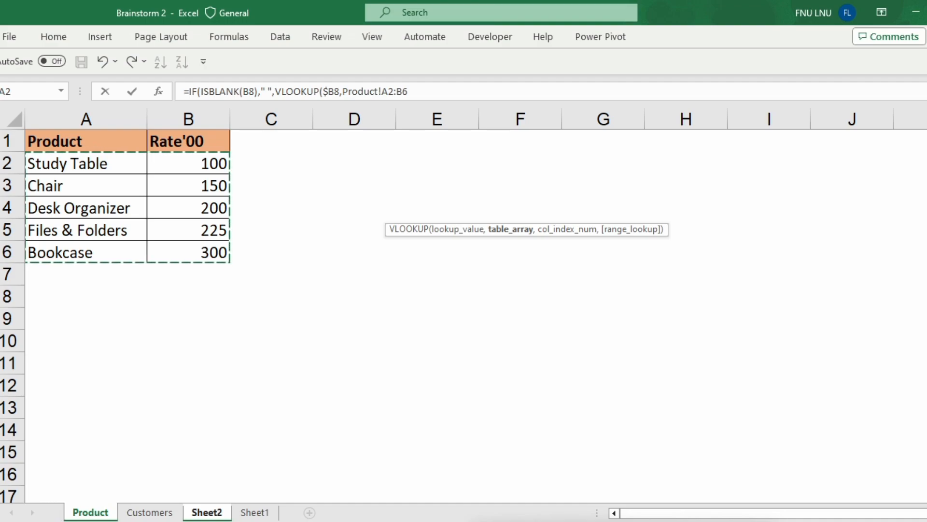
left_click(414, 92)
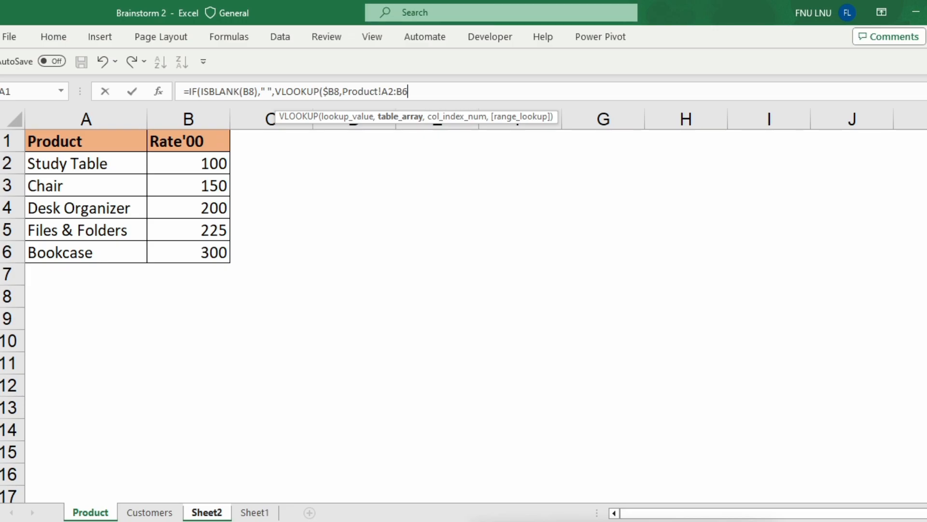
key("F4")
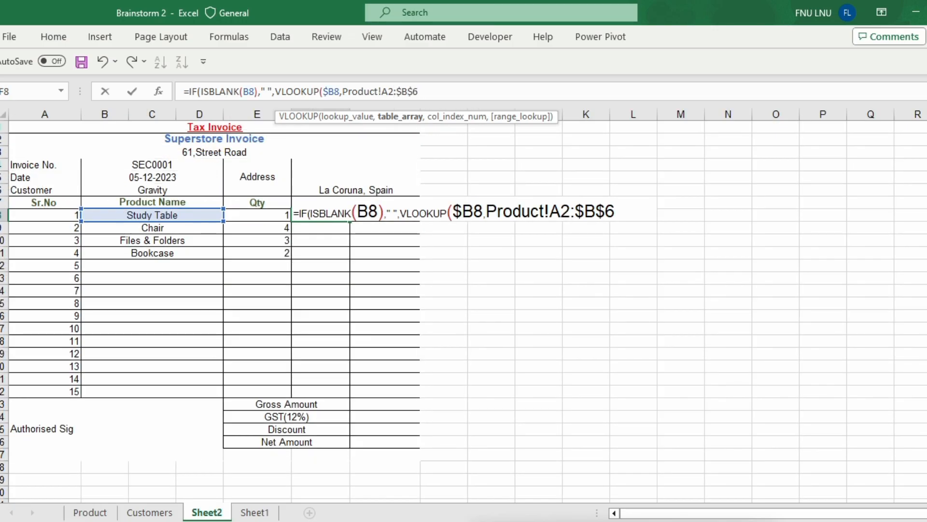
key("F4")
left_click(429, 91)
type(",")
left_click(90, 512)
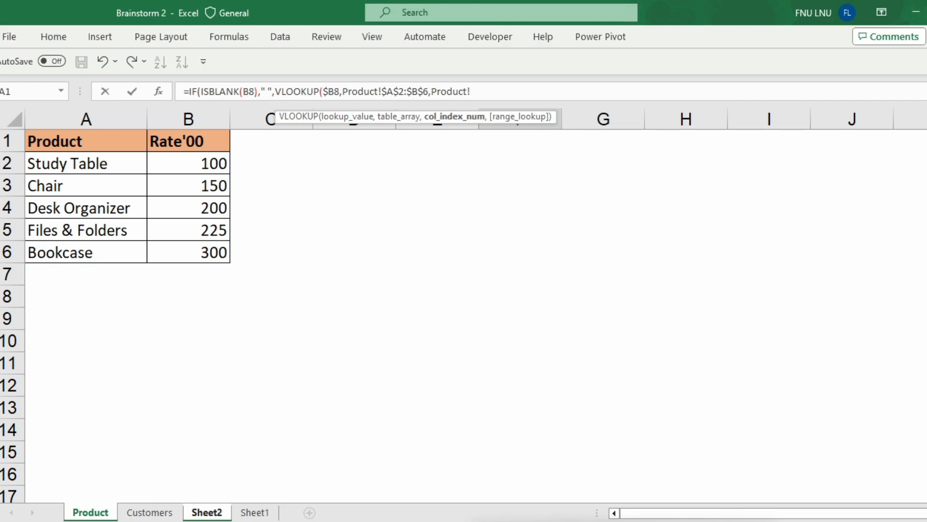
key("BackSpace")
key("BackSpace")
key("BackSpace")
key("BackSpace")
key("BackSpace")
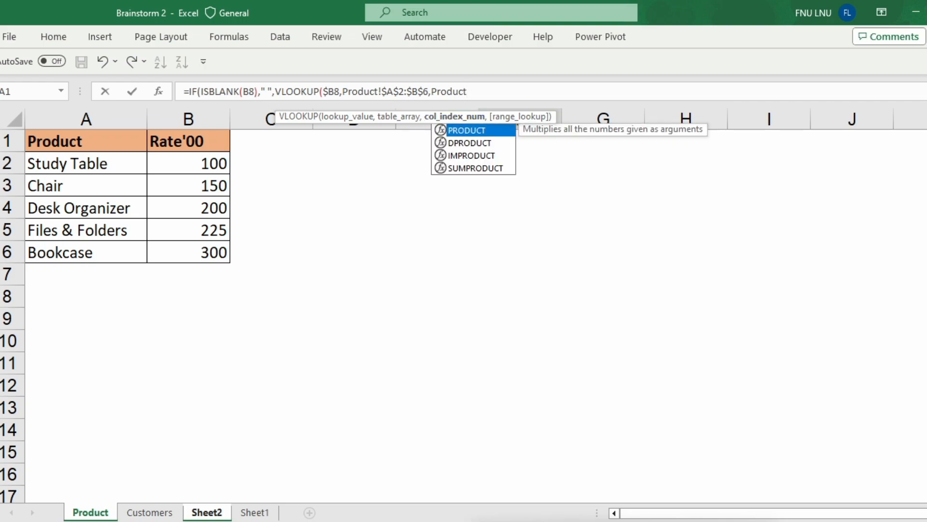
key("BackSpace")
key("BackSpace")
key("BackSpace")
Set the VLOOKUP column index to 2 with FALSE for an exact match, and complete the Rate formula in F8.
type("2)")
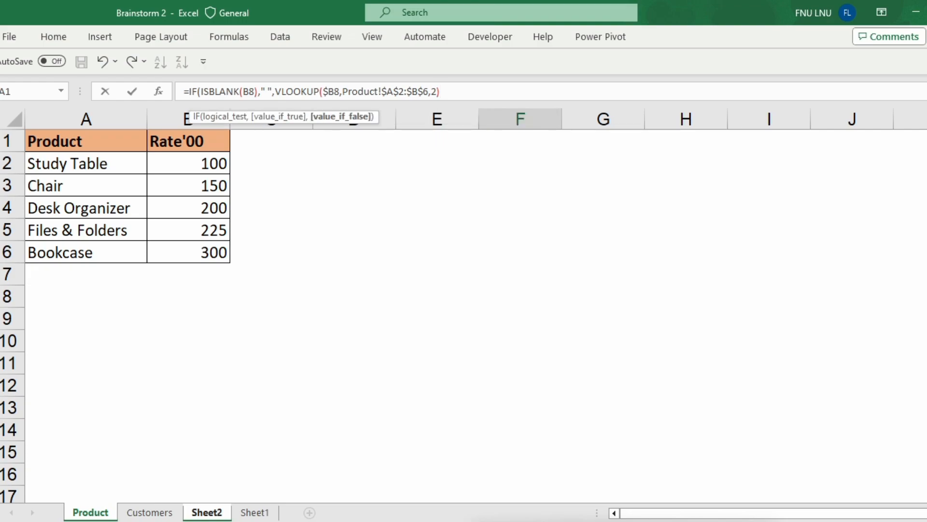
key("BackSpace")
type(",")
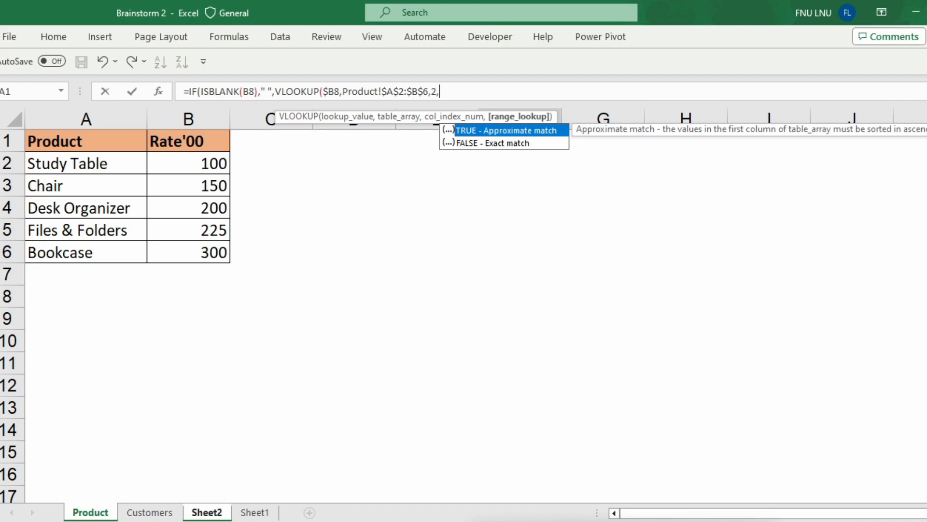
key("Down")
key("Tab")
type(")")
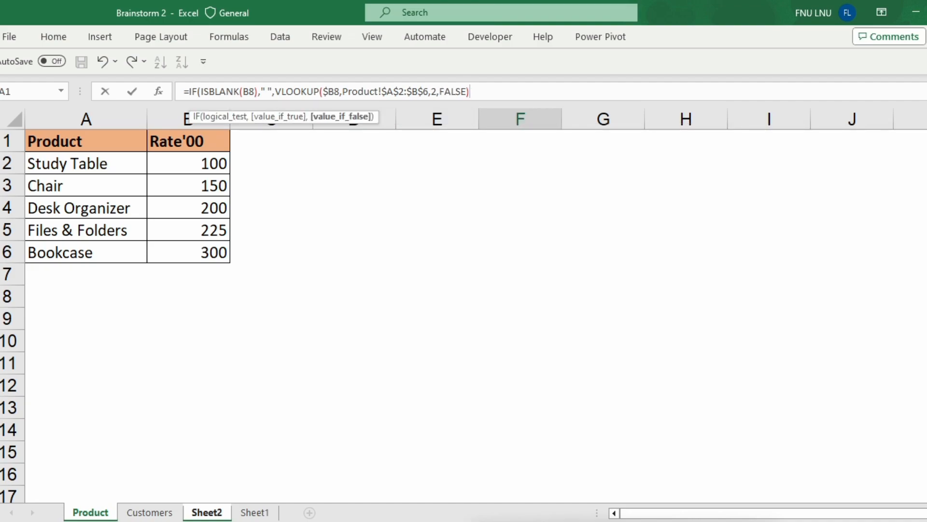
type(")")
key("Return")
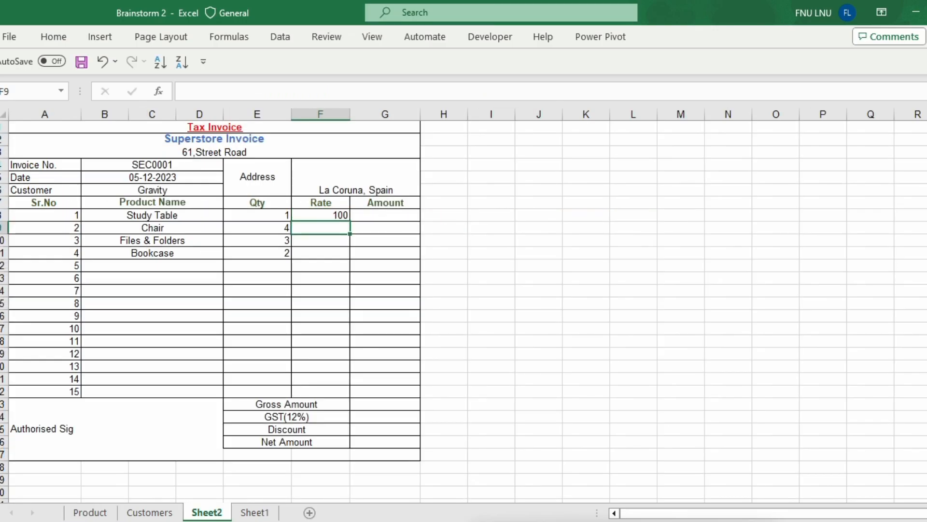
Check F8's rate against the Product sheet and fill the Rate formula down through F8:F22.
left_click(320, 215)
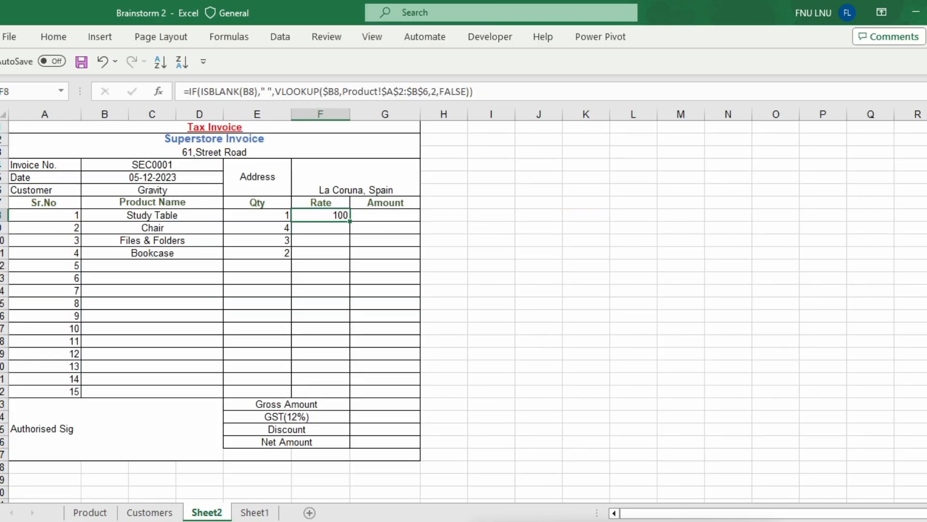
key("ctrl+Page_Up")
key("ctrl+Page_Up")
left_click(188, 163)
key("ctrl+Page_Down")
key("ctrl+Page_Down")
key("shift+Down")
key("shift+Down")
key("shift+Down")
key("shift+Down")
key("shift+Down")
key("shift+Down")
key("shift+Down")
key("shift+Down")
key("shift+Down")
key("shift+Down")
key("shift+Down")
key("shift+Down")
key("shift+Down")
key("shift+Down")
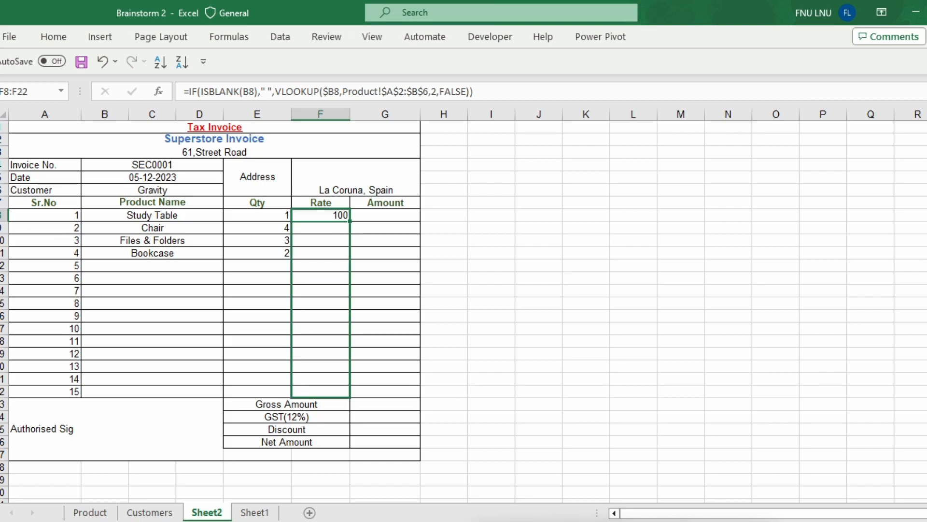
Choose Desk Organizer as the product in row 12 and 3 as its quantity from the dropdowns.
left_click(152, 266)
key("alt+Down")
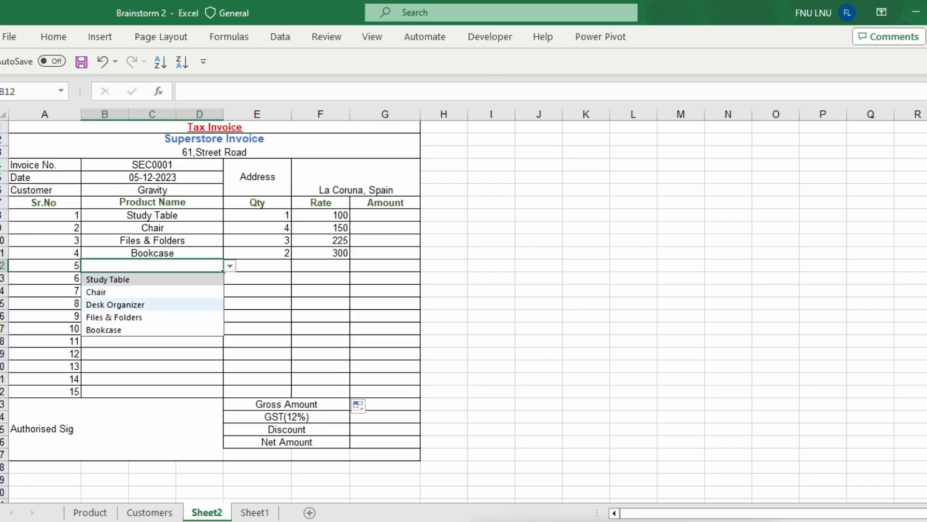
key("Return")
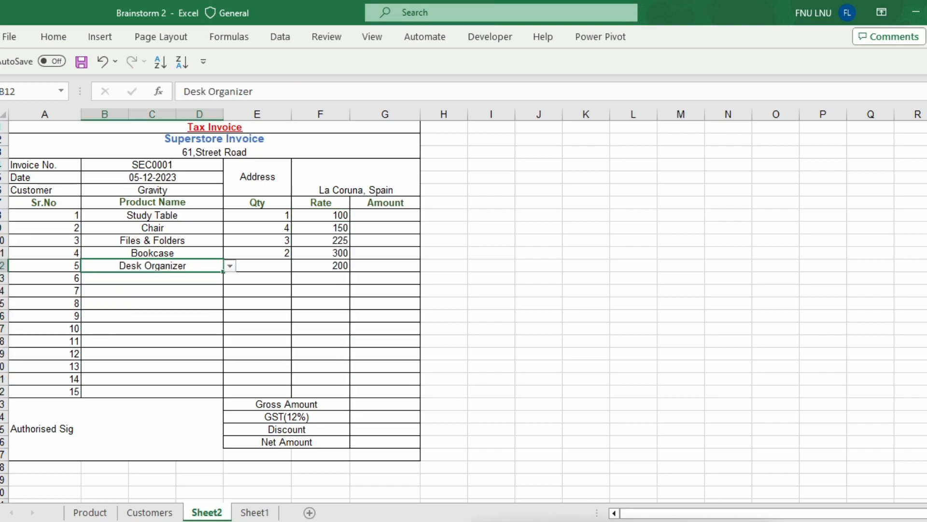
left_click(257, 265)
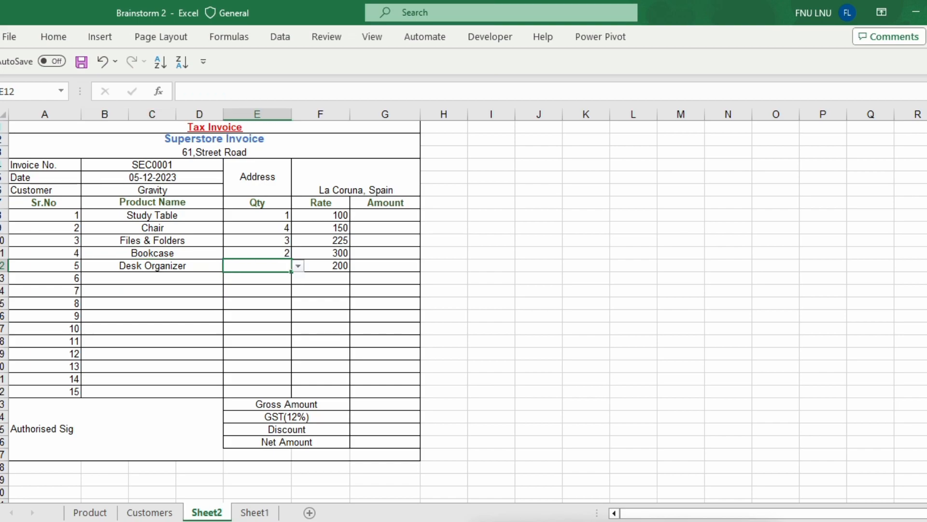
key("alt+Down")
left_click(260, 305)
left_click(320, 265)
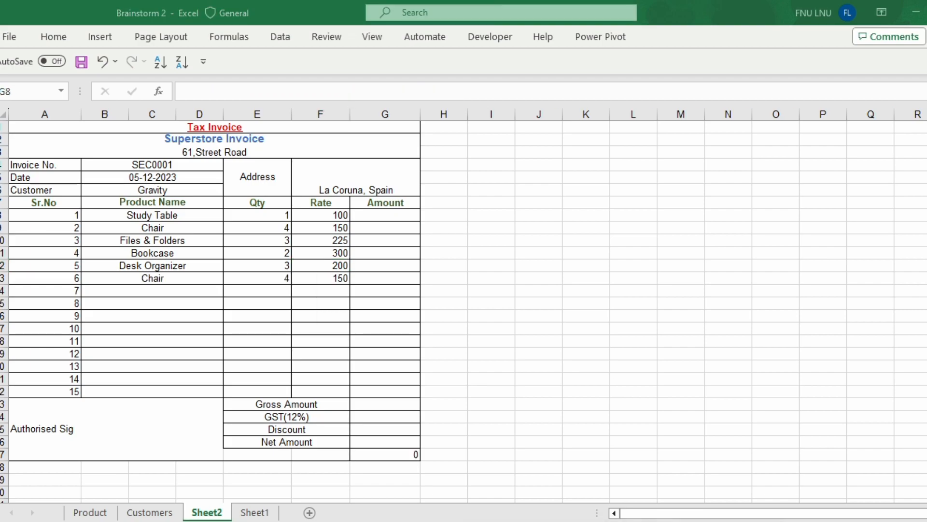
Enter the Amount formula =IFERROR(E8*F8," ") in G8 to multiply quantity by rate.
left_click(385, 215)
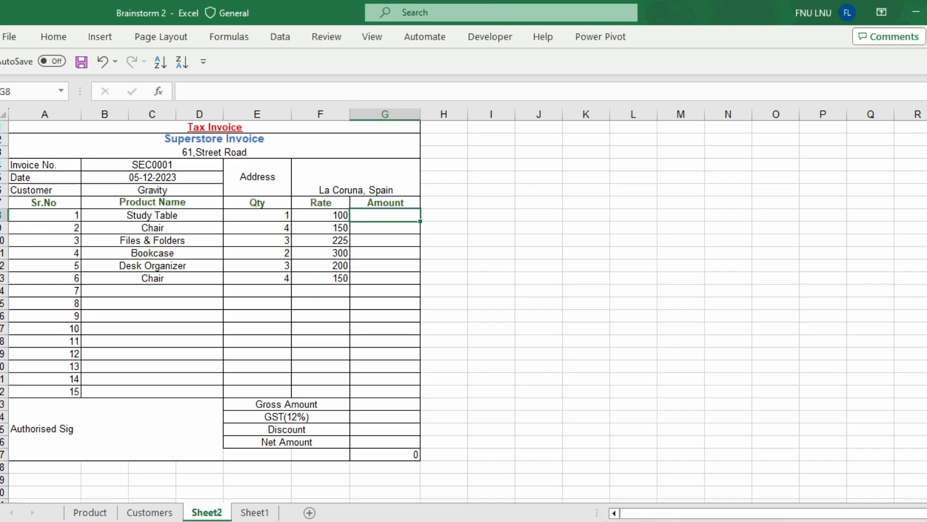
type("=ife")
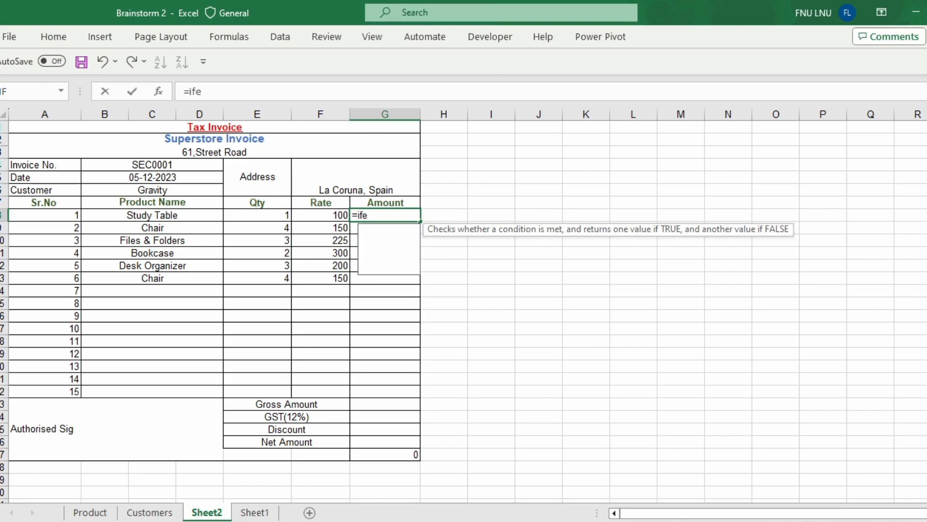
type("rrp")
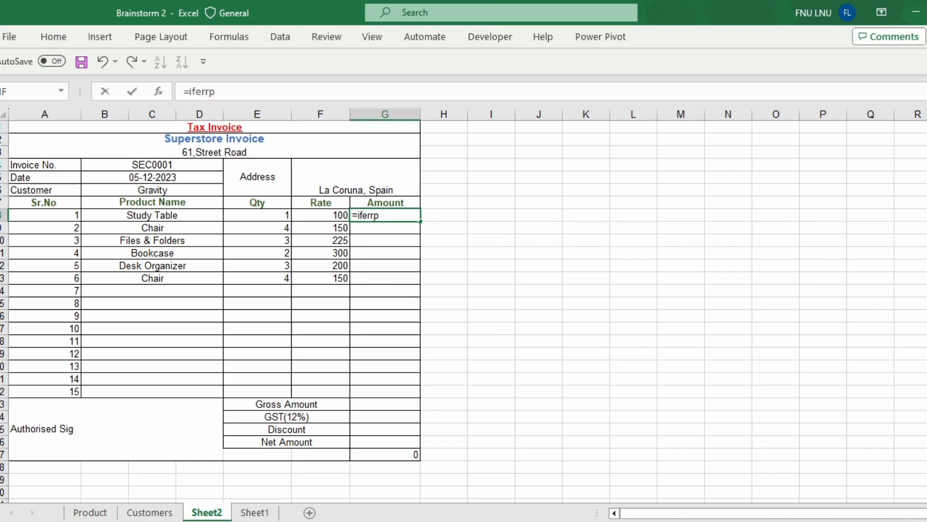
key("BackSpace")
type("or(")
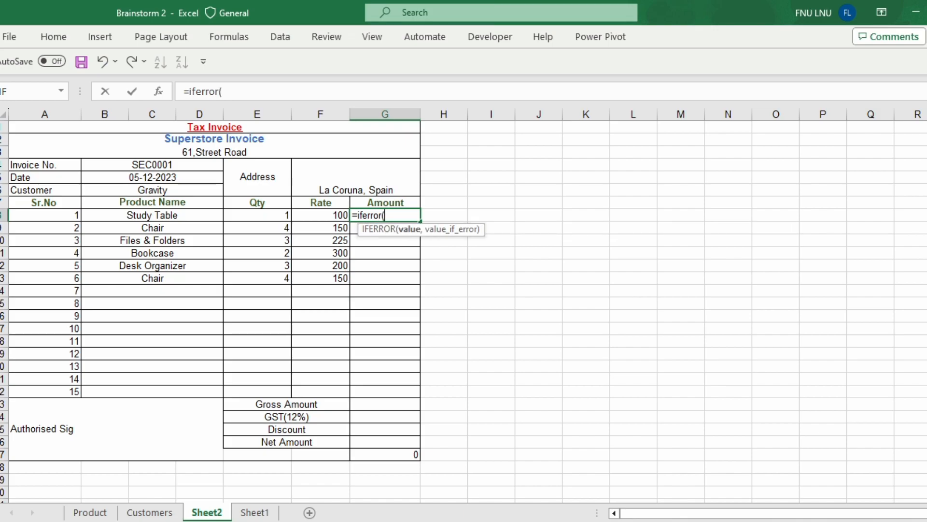
key("Left")
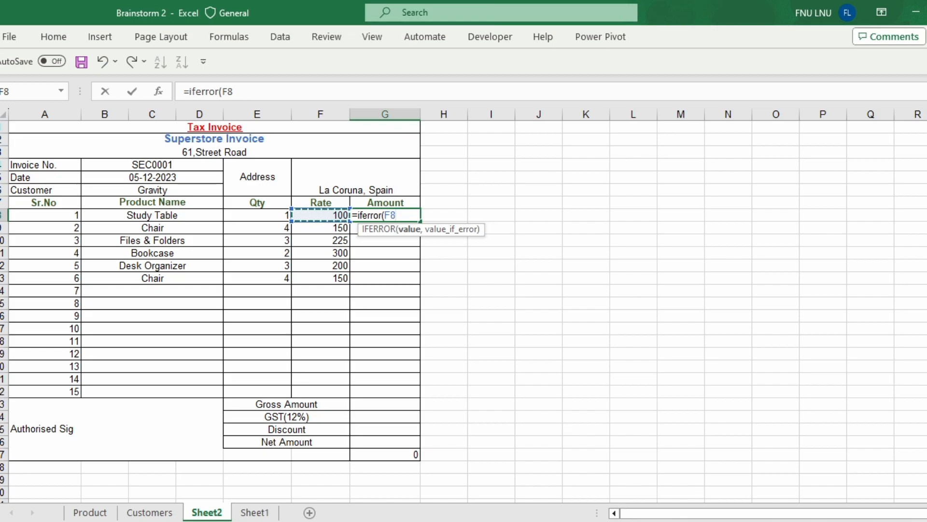
key("BackSpace")
key("BackSpace")
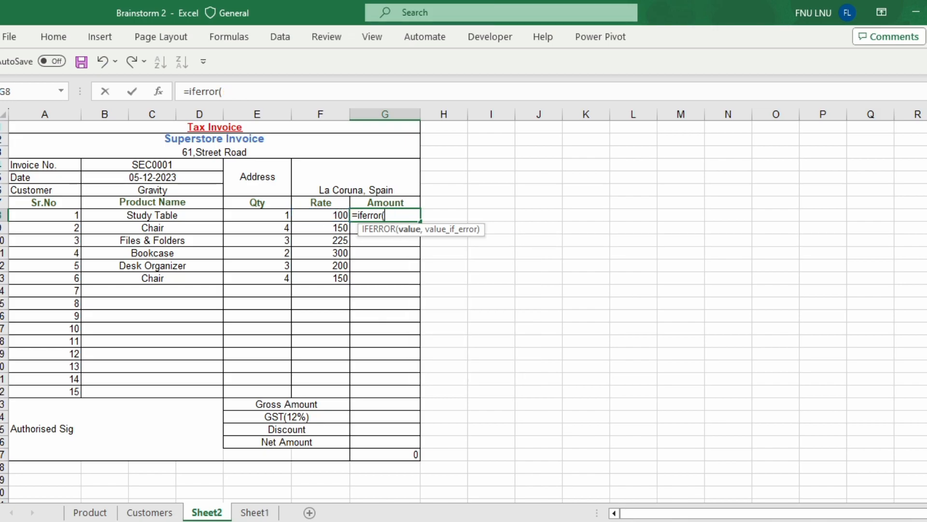
key("Left")
key("Left")
type("*")
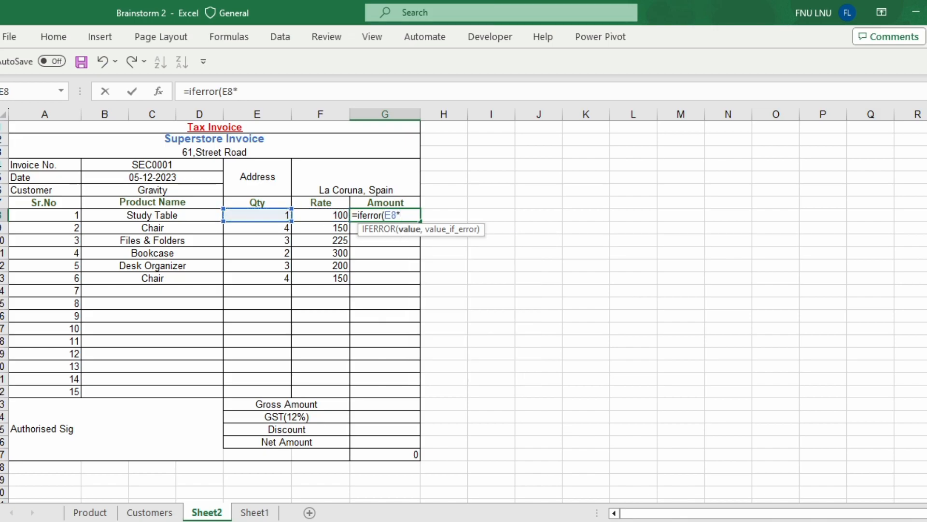
key("Left")
type(",\"")
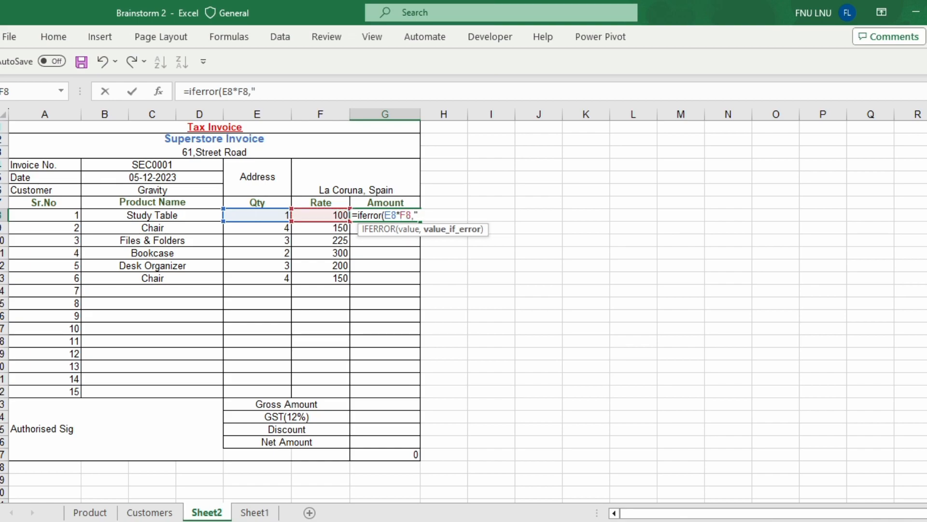
type(" \")")
key("ctrl+Return")
Fill the Amount formula from G8 down through G22.
key("shift+Down")
key("shift+Down")
key("shift+Down")
key("shift+Down")
key("shift+Down")
key("shift+Down")
key("shift+Down")
key("shift+Down")
key("shift+Down")
left_click_drag(419, 328, 420, 394)
left_click(491, 354)
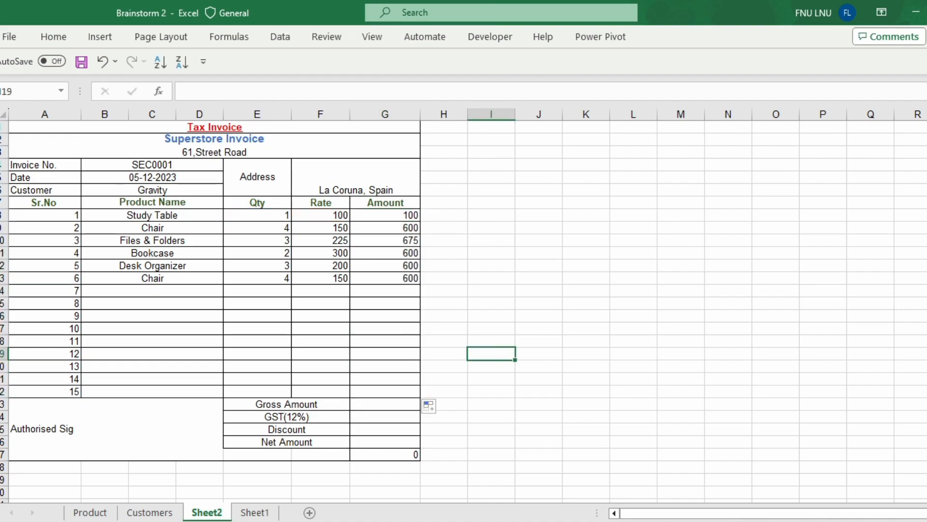
Choose Desk Organizer as the product in row 14 and 3 as its quantity from the dropdowns.
left_click(152, 291)
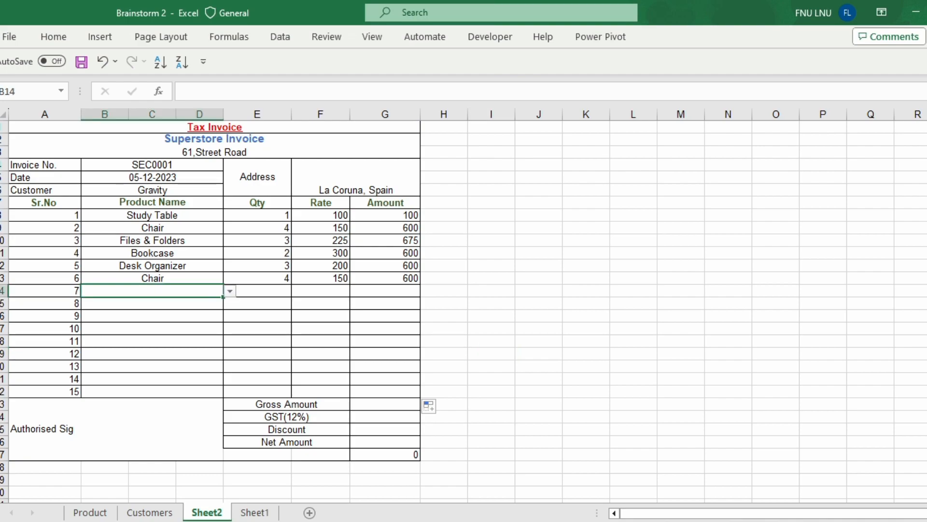
left_click(230, 291)
left_click(152, 329)
left_click(257, 290)
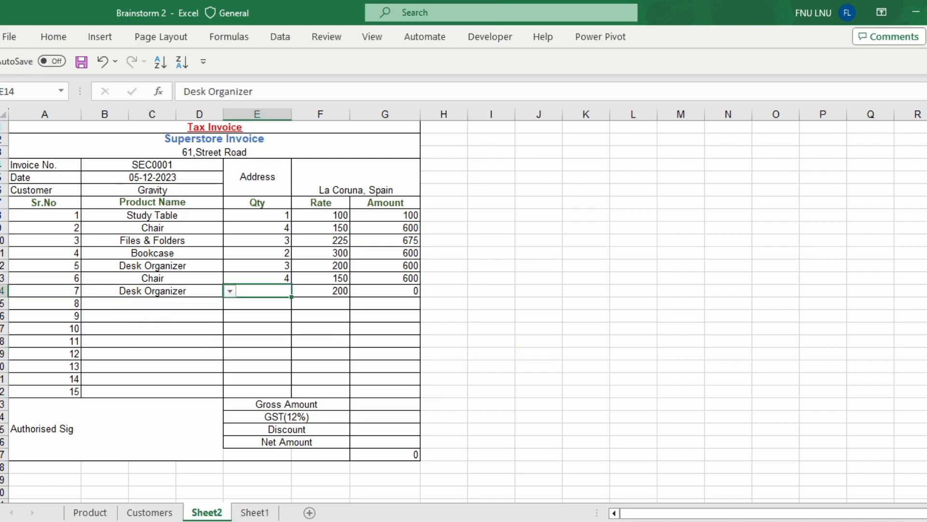
left_click(298, 291)
left_click(230, 330)
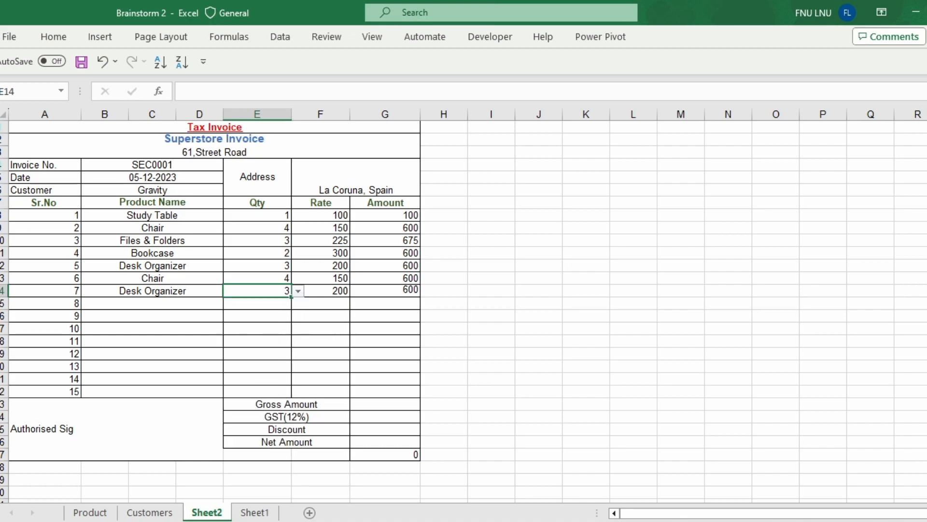
left_click(385, 303)
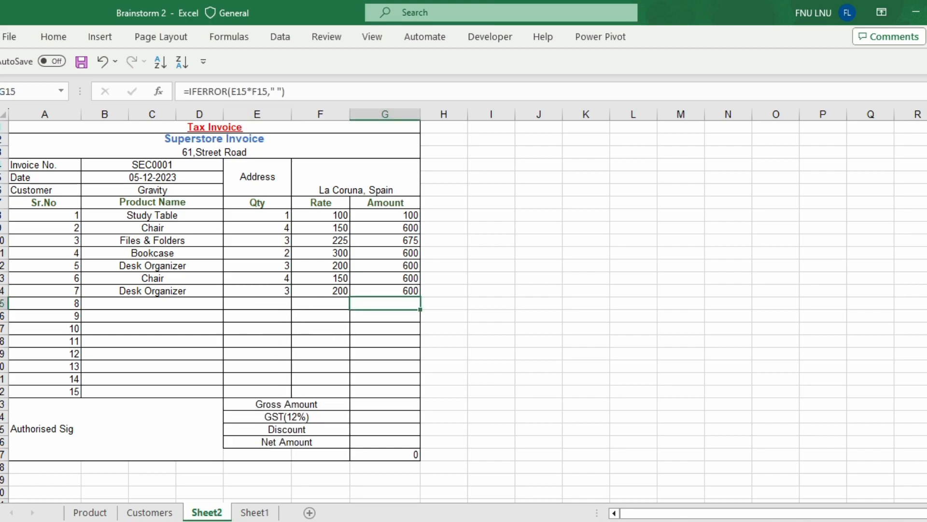
Calculate the Gross Amount in G23 with =SUM(G8:G22).
left_click(385, 405)
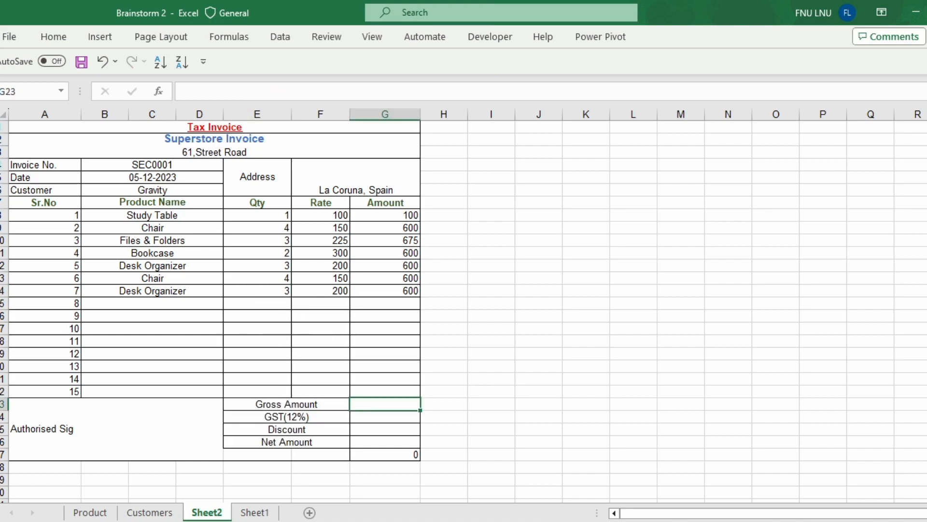
type("=sum(")
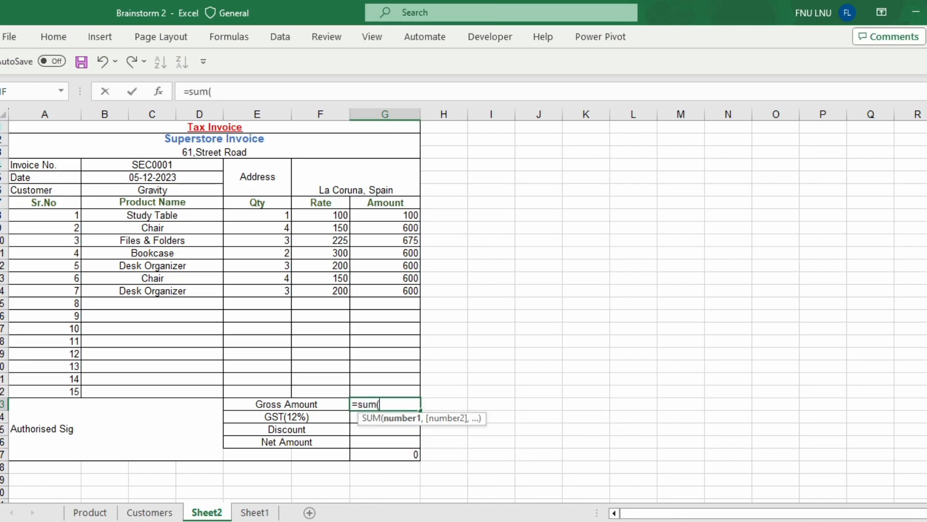
left_click_drag(385, 215, 386, 392)
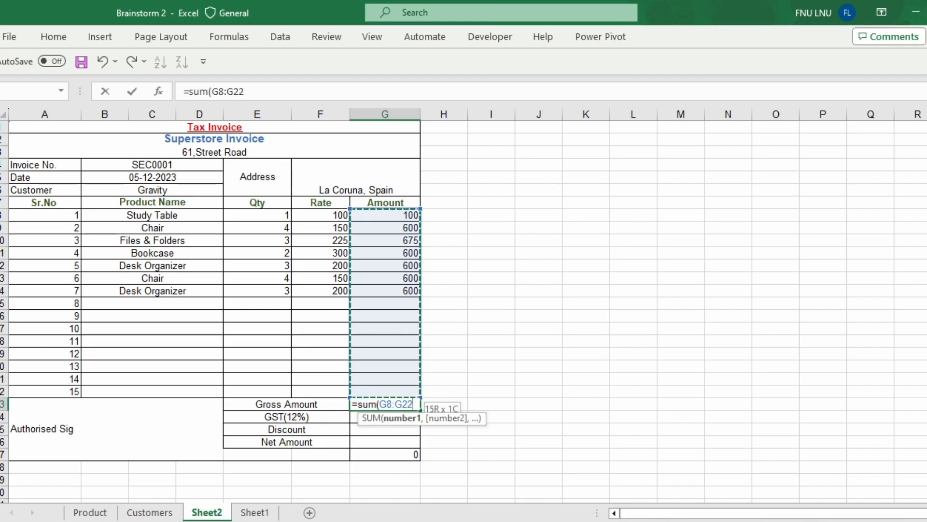
type(")")
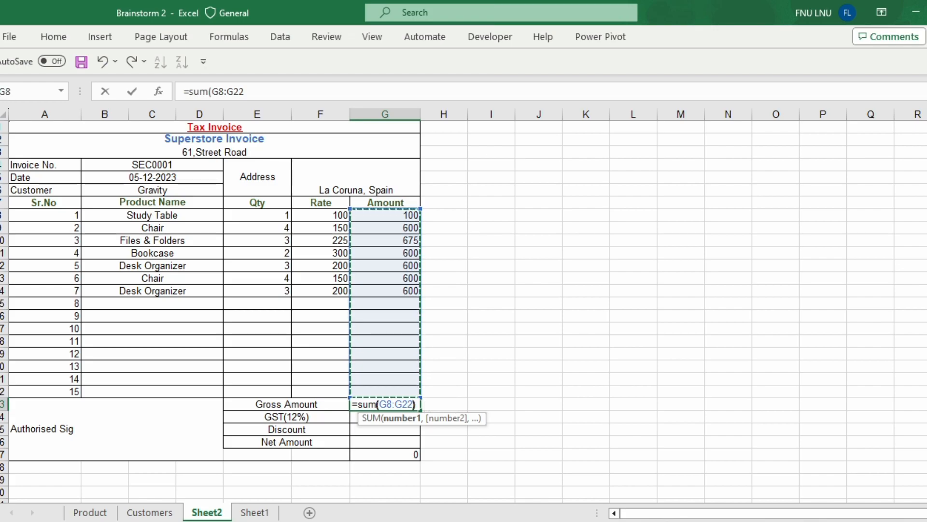
key("Return")
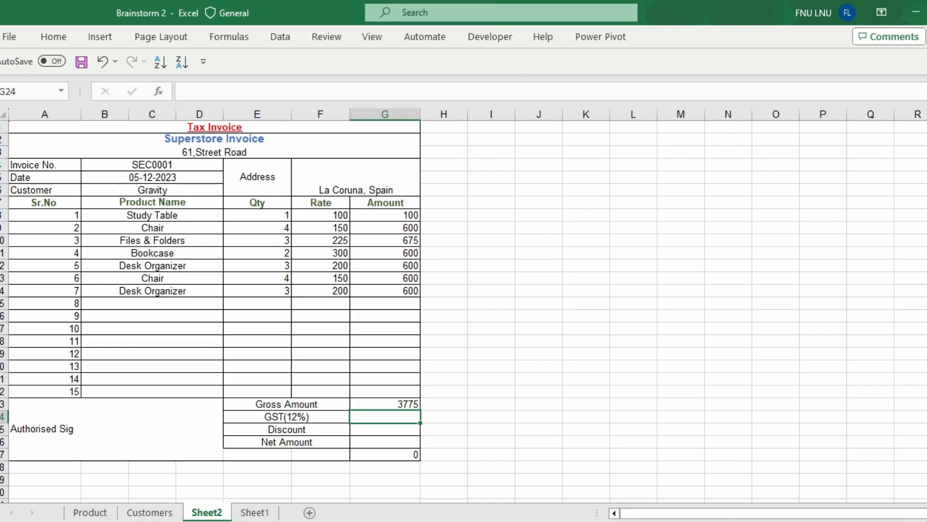
Calculate the GST in G24 as 12% of the gross amount with =G23*12%.
type("=")
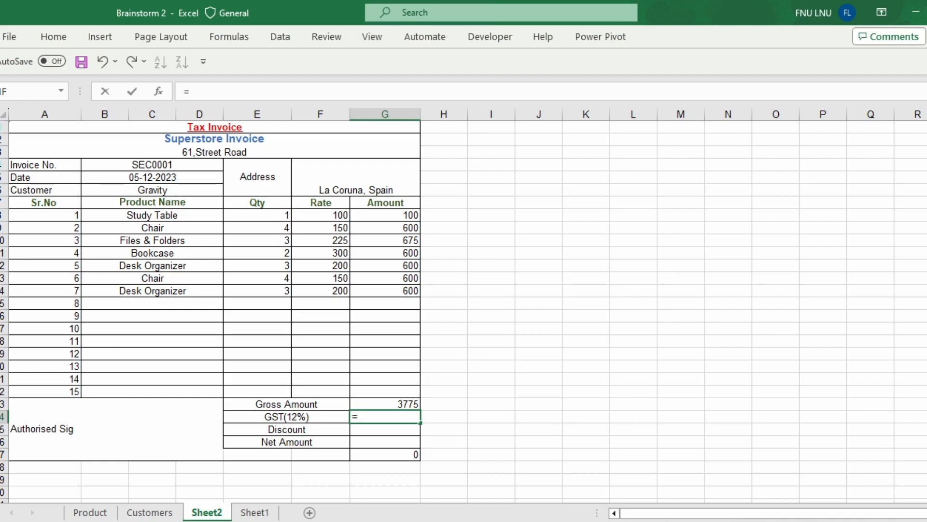
key("Up")
type("*12%")
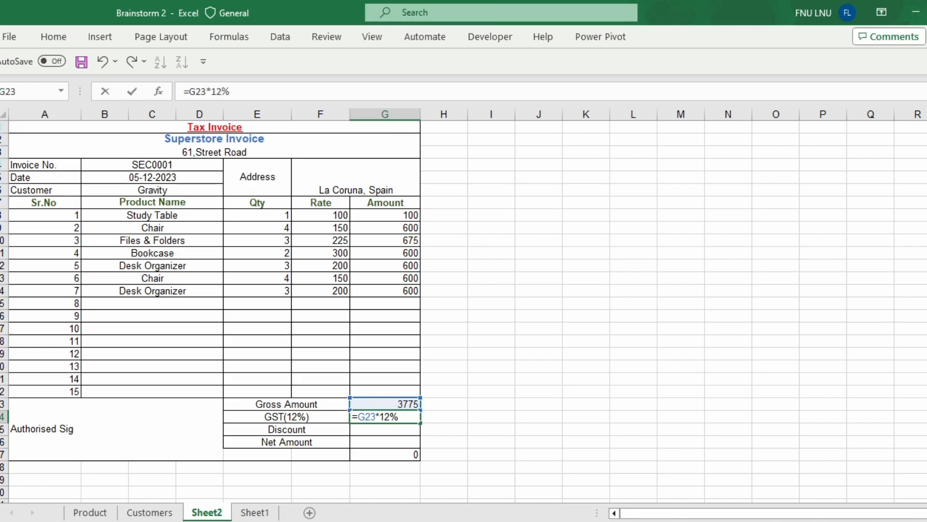
key("Return")
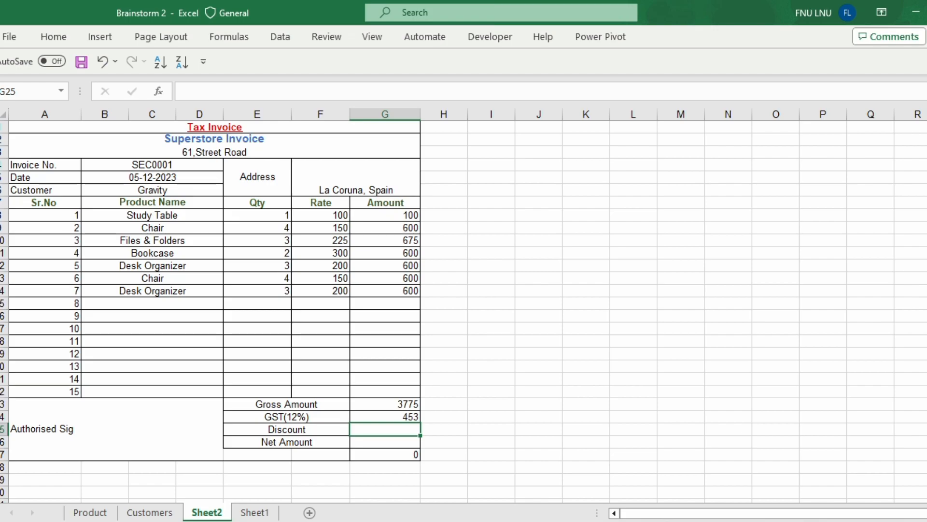
Extend the Discount label in E25 to read "Discount(>2500 then 5%)".
double_click(310, 430)
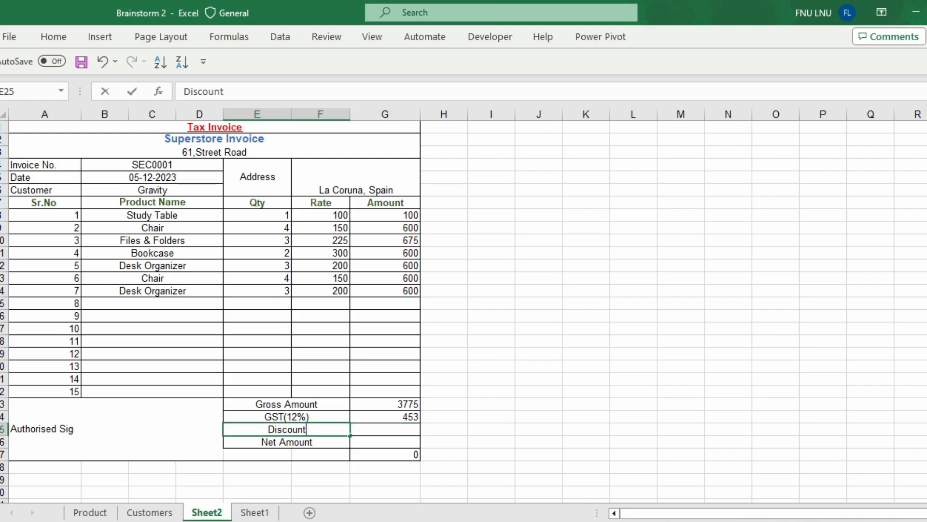
type("(>2500 then 5%)")
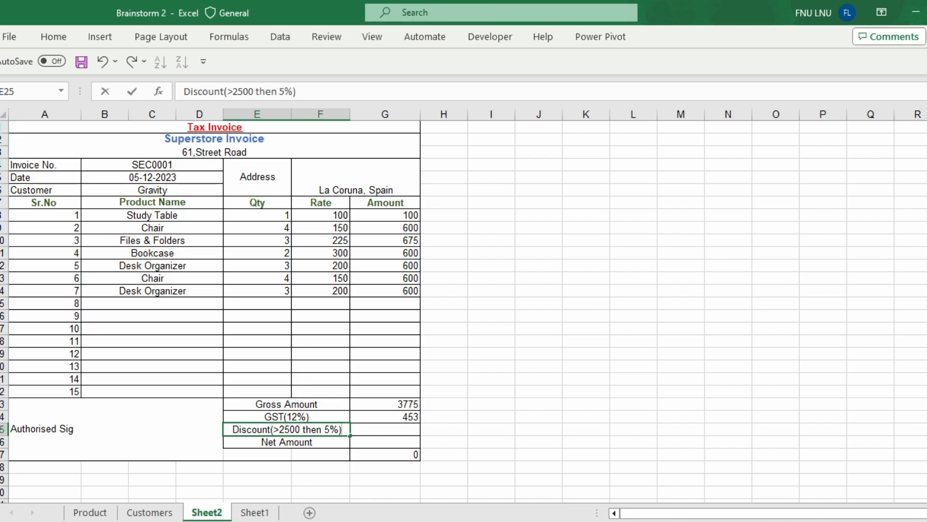
left_click(491, 429)
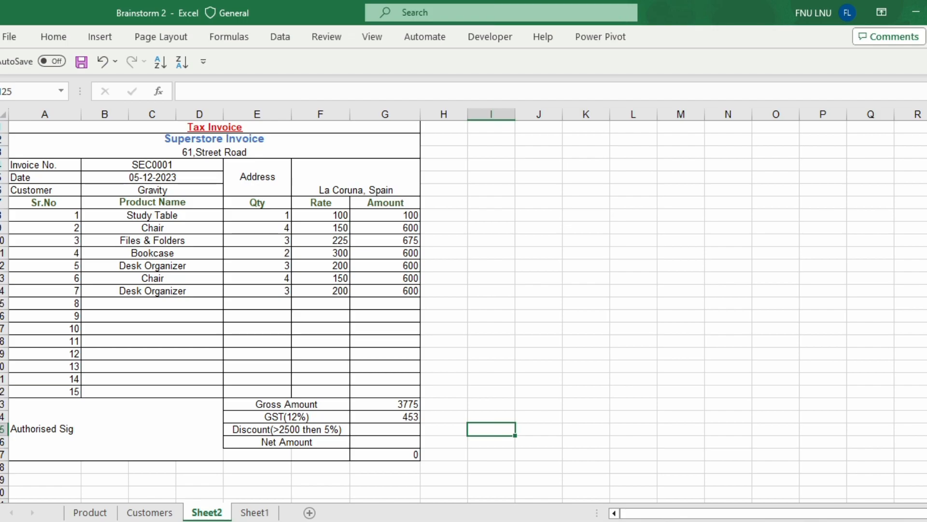
Calculate the Discount in G25 with =IF(G23>2500,G23*5%,0).
left_click(385, 430)
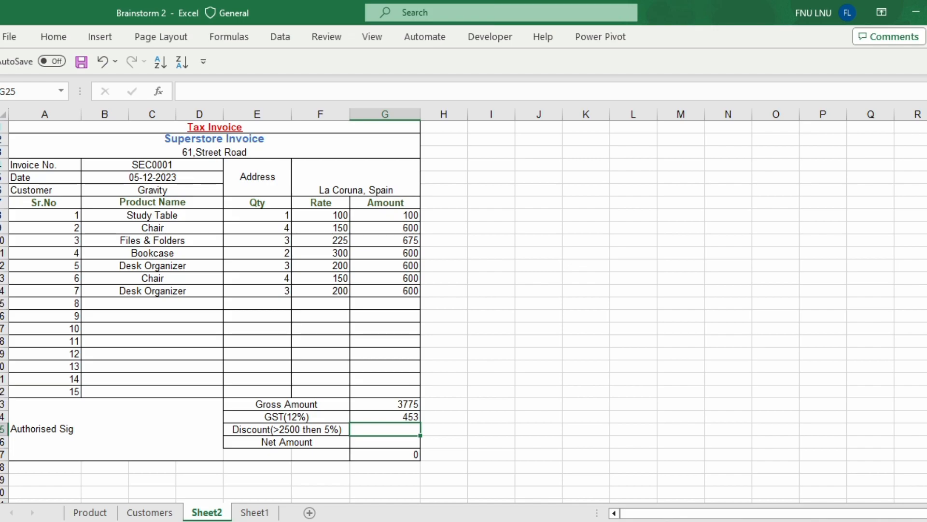
type("=if")
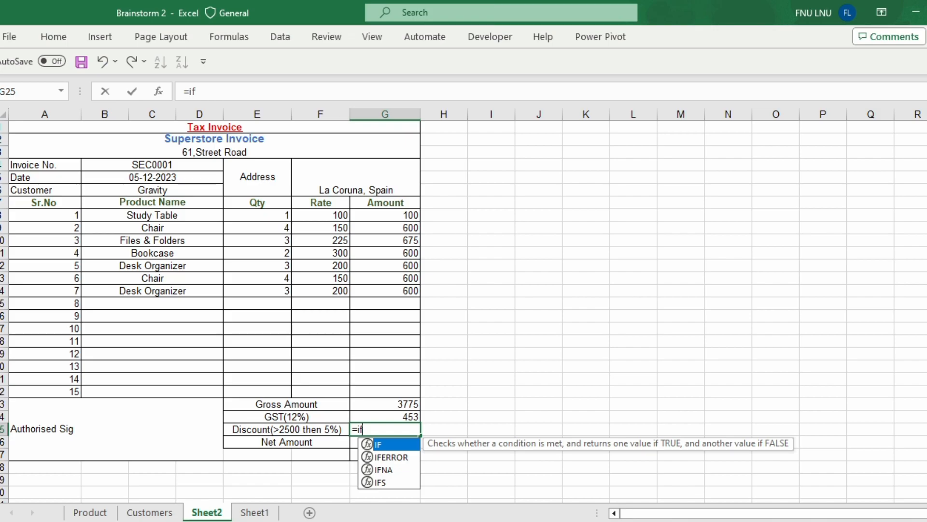
type("(")
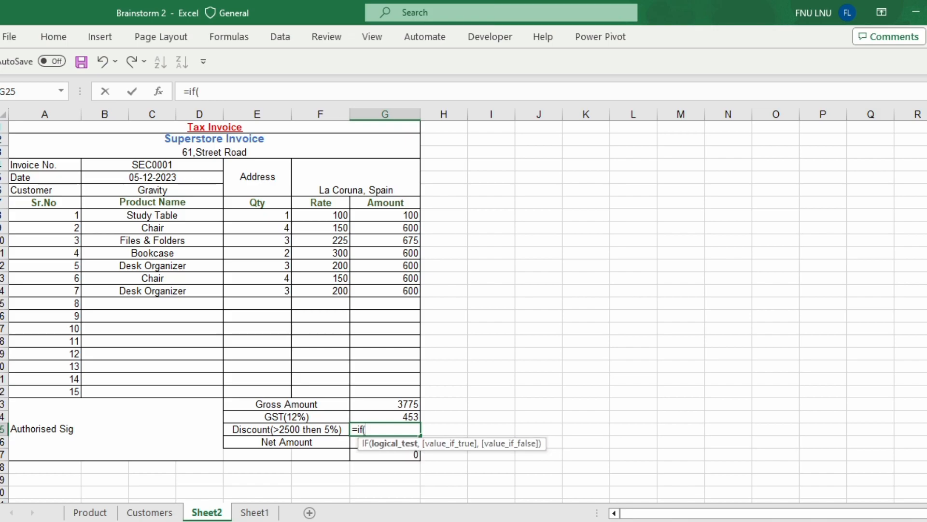
key("Up")
key("Up")
type(">25000")
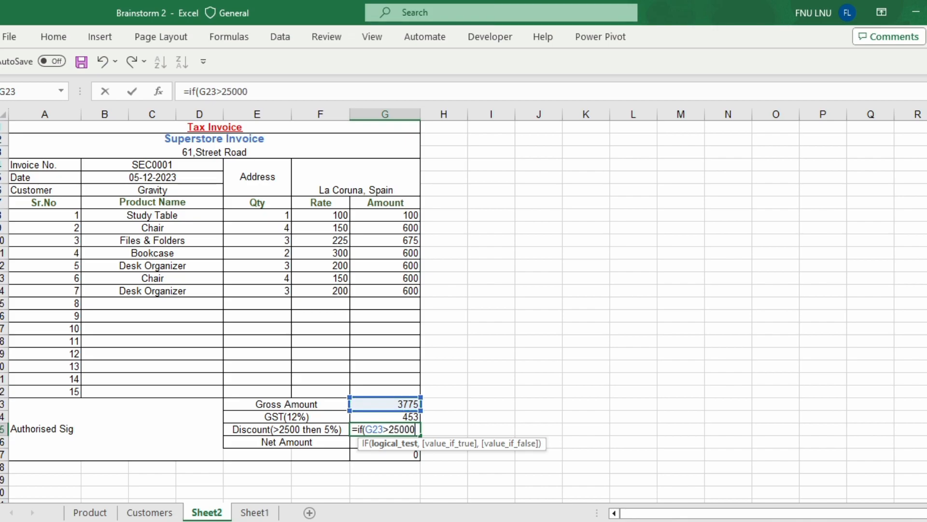
key("BackSpace")
type(",")
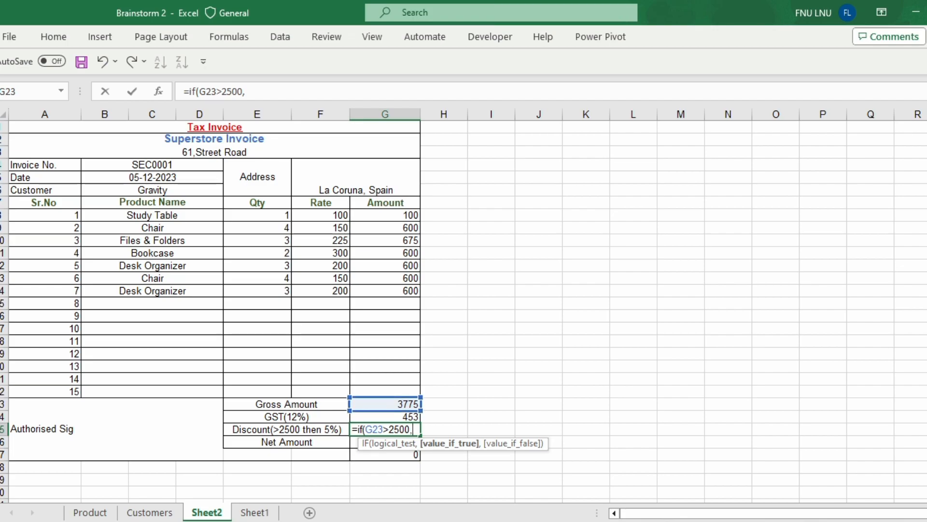
left_click(385, 405)
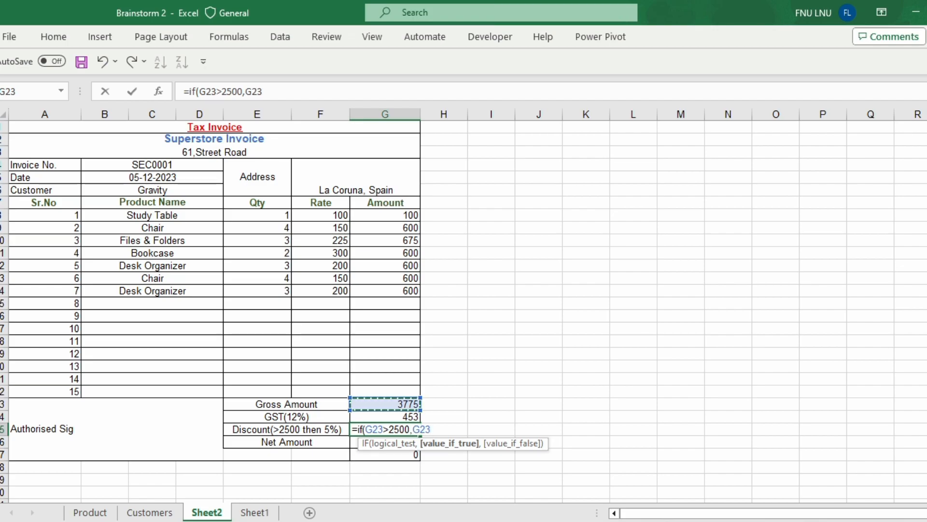
type("*5%,")
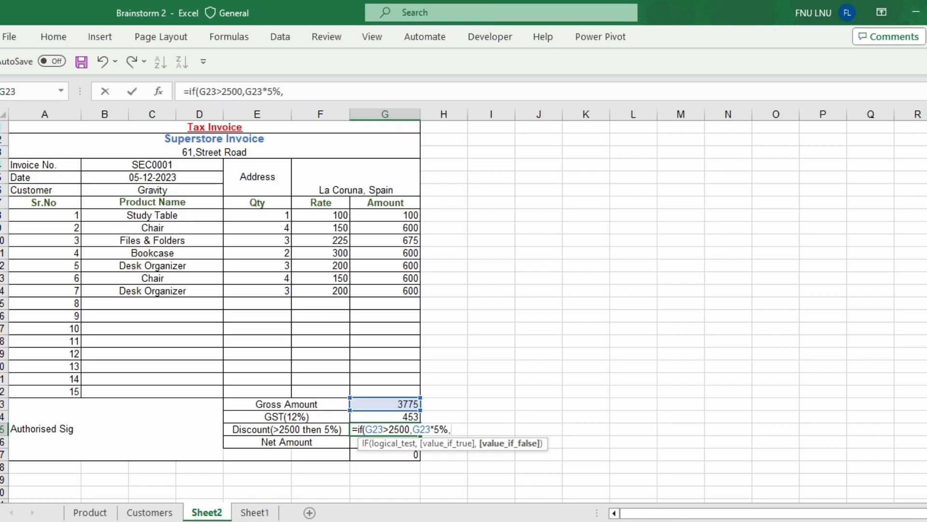
type("0)")
key("Return")
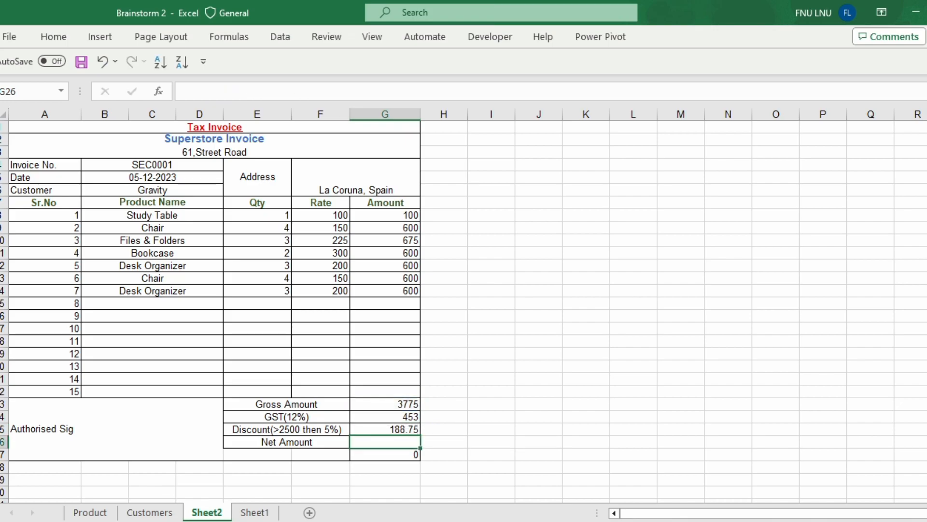
Calculate the Net Amount in G26 with =G23-G25 and clear the leftover formula in G27.
left_click(385, 429)
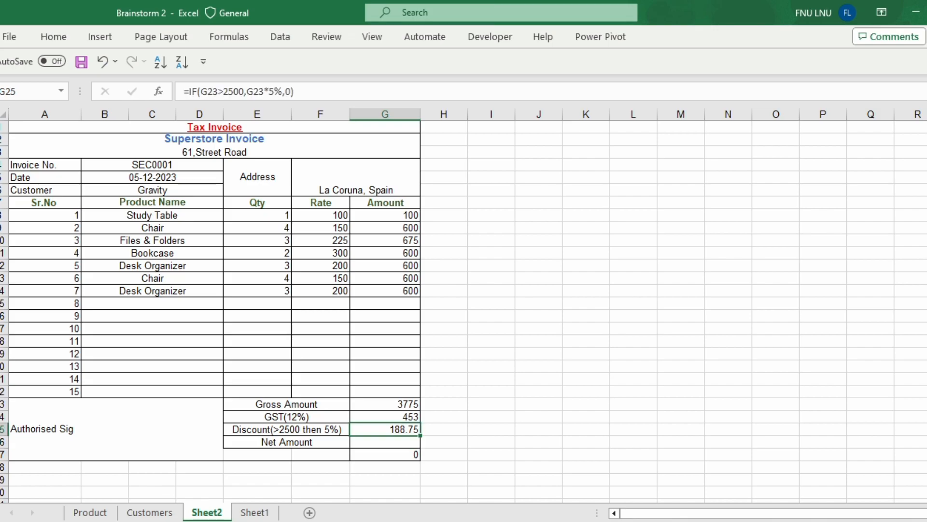
left_click(385, 405)
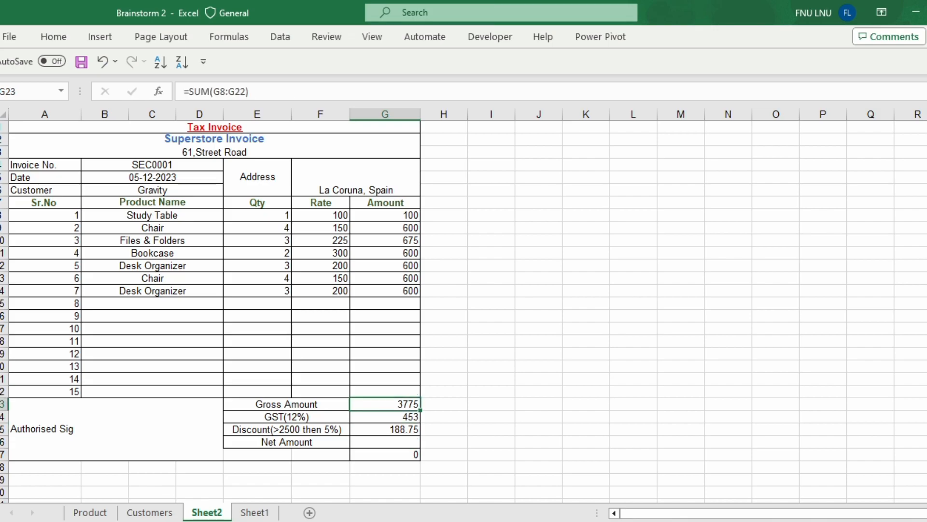
left_click(385, 442)
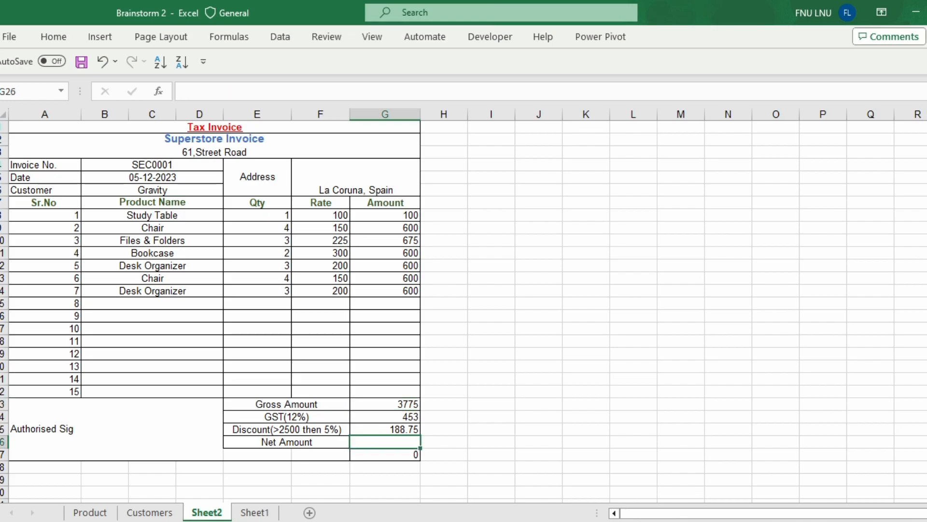
type("=")
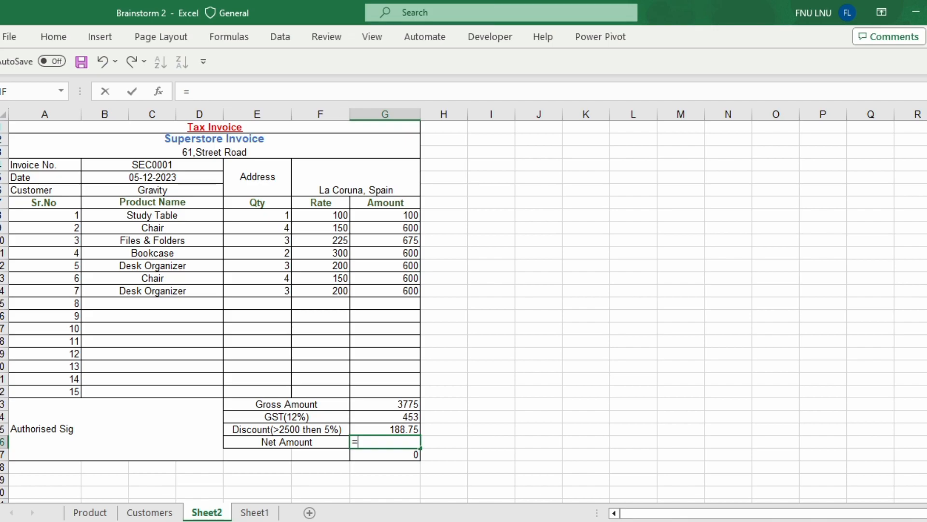
left_click(385, 404)
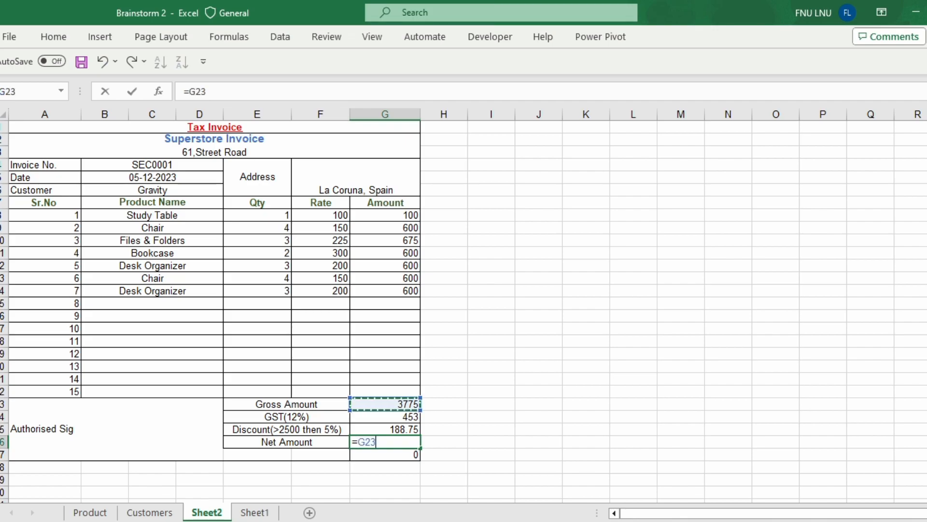
type("-")
left_click(385, 430)
key("Return")
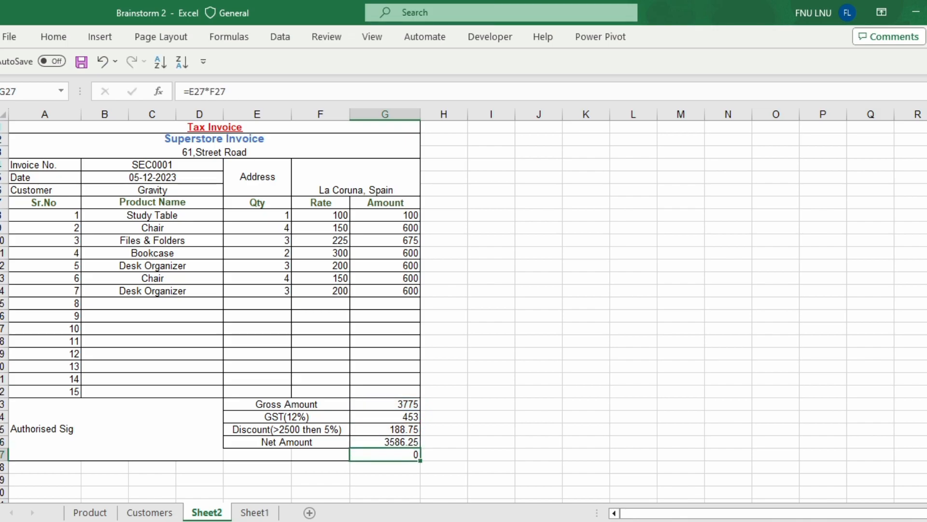
key("Delete")
key("Up")
Add Chair with a quantity of 2 as item 8 on the invoice.
left_click(152, 316)
key("Up")
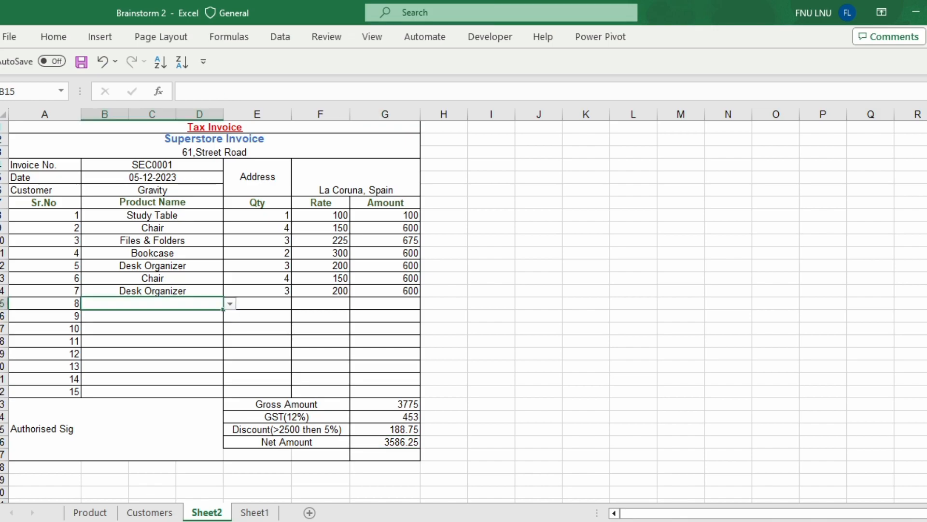
key("alt+Down")
key("Down")
key("Return")
key("Tab")
left_click(251, 330)
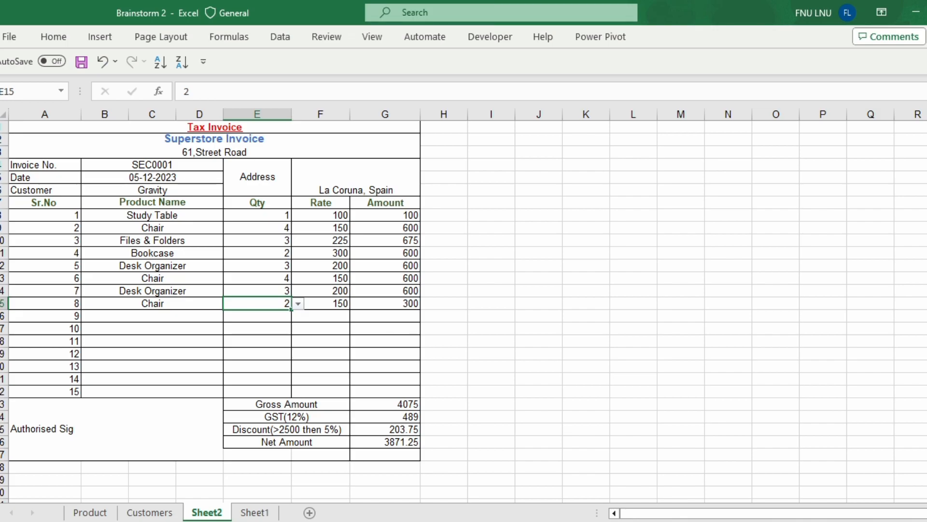
Fill the Tax Invoice title row with orange and the Superstore Invoice address block with light blue-gray.
mouse_move(214, 127)
left_mouse_down()
mouse_move(215, 152)
mouse_move(214, 128)
left_mouse_up()
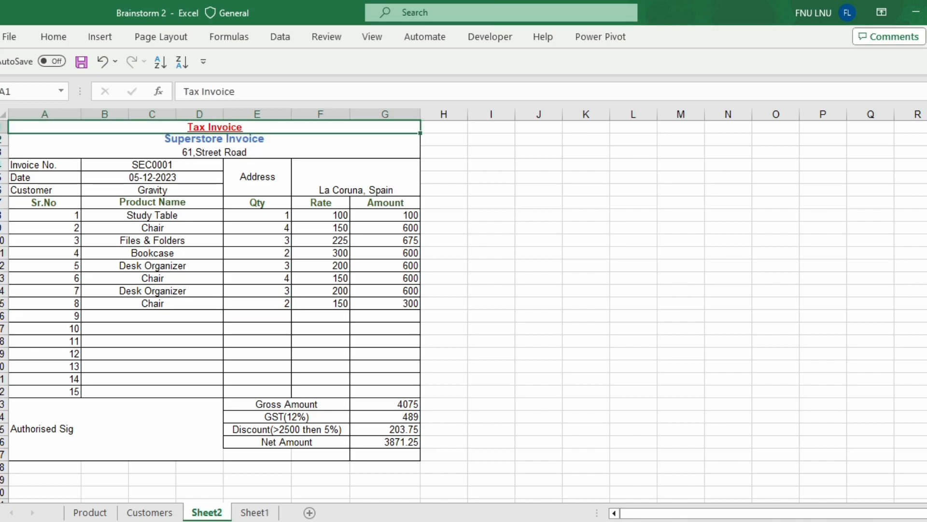
left_click(54, 37)
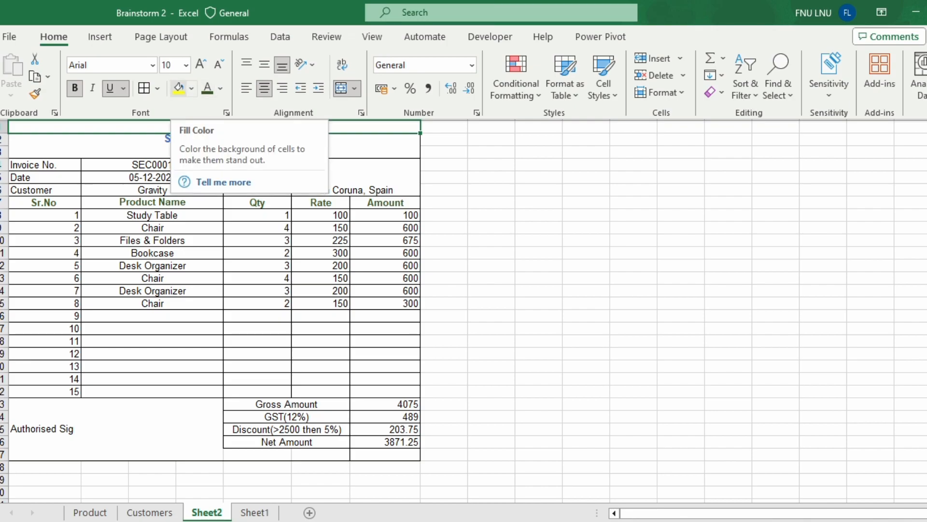
left_click(191, 88)
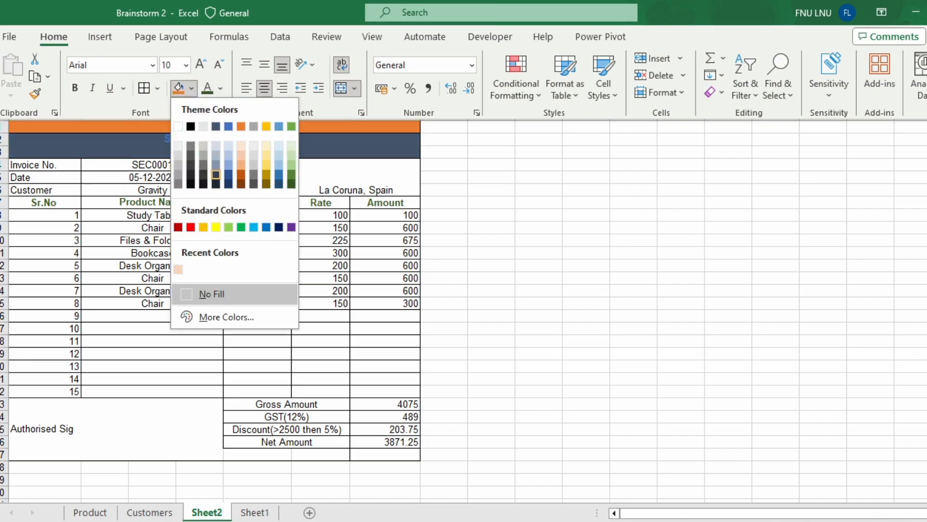
left_click(216, 146)
Fill the invoice details block A4:G6, from Invoice No. to the address, with light gold.
left_click(48, 166)
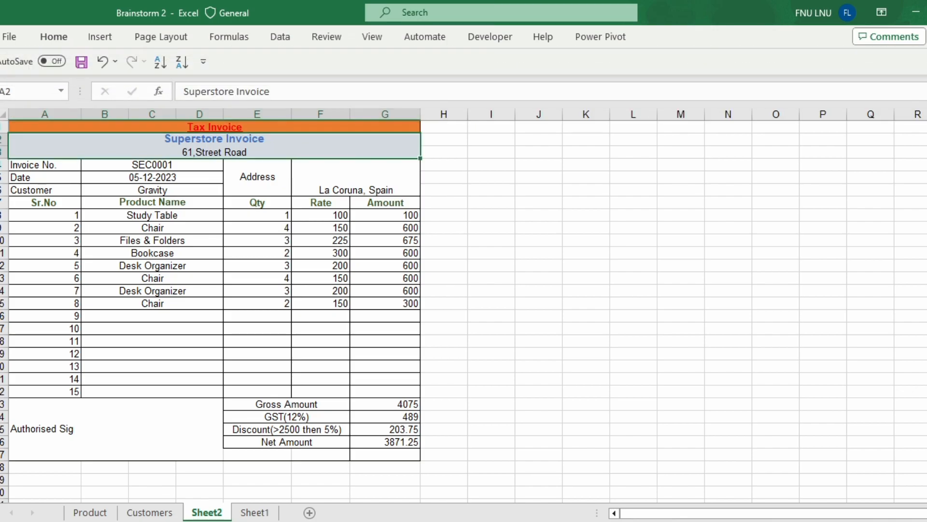
mouse_move(48, 165)
left_mouse_down()
mouse_move(203, 191)
mouse_move(387, 191)
left_mouse_up()
left_click(53, 37)
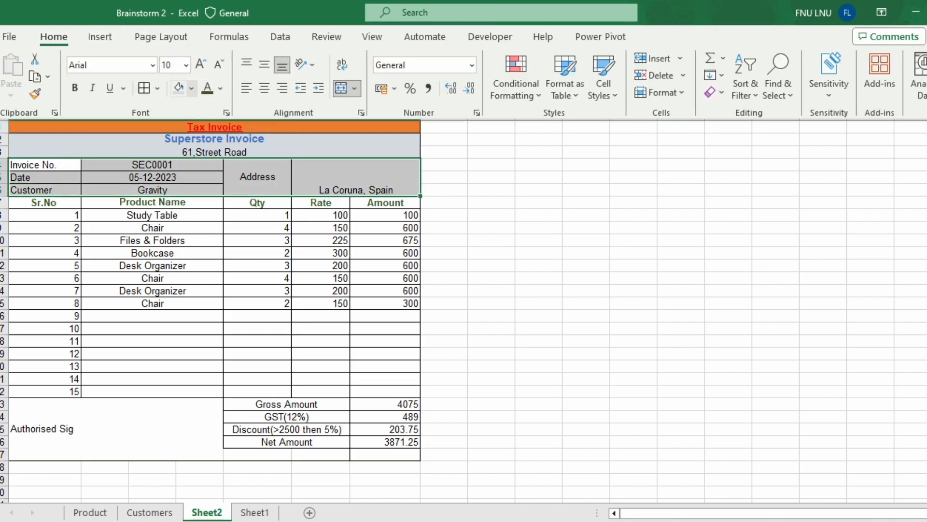
left_click(191, 88)
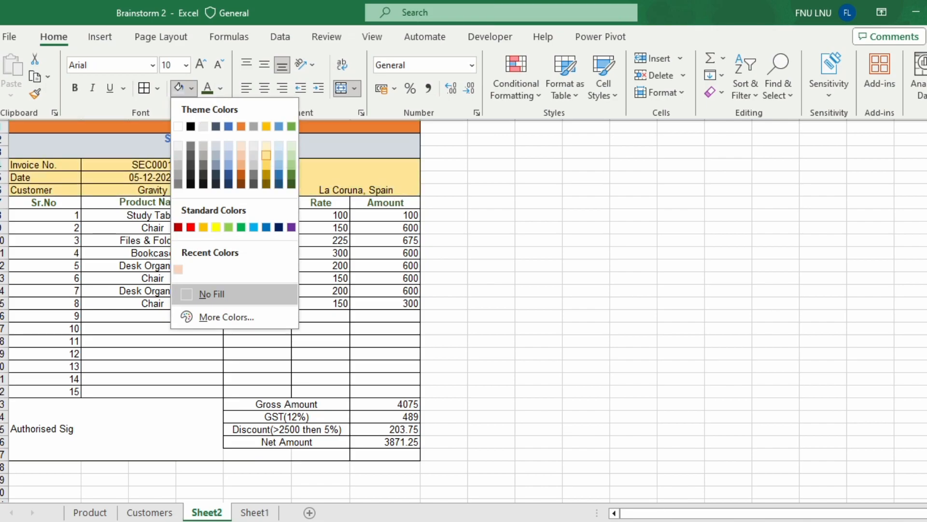
left_click(266, 155)
Middle-align the customer address vertically in its merged cell F4.
left_click(355, 177)
left_click(100, 36)
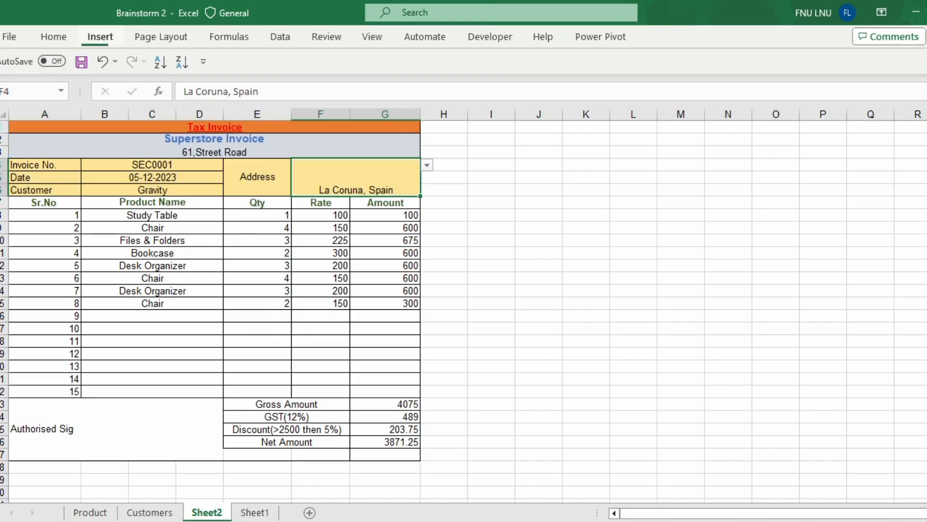
left_click(53, 37)
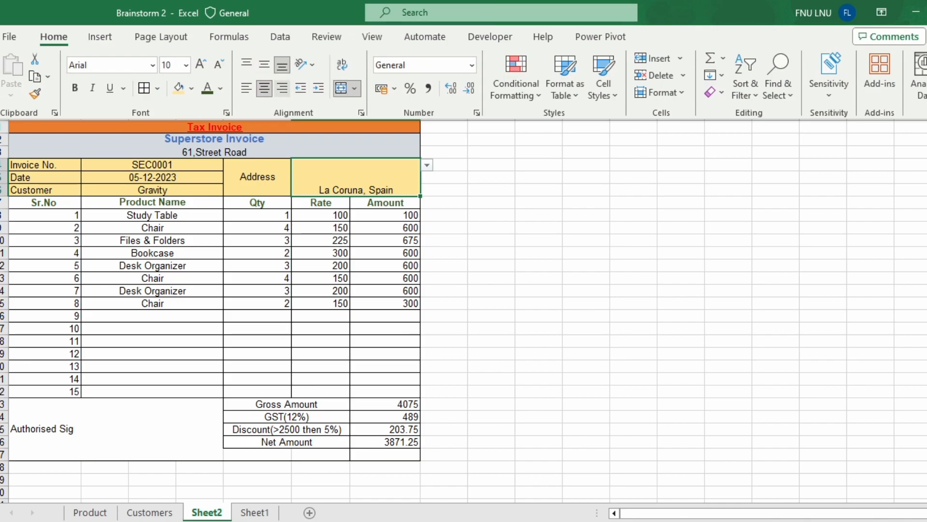
left_click(265, 65)
Fill the item table's header row, from Sr.No to Amount, with Green, Accent 6.
left_click(45, 203)
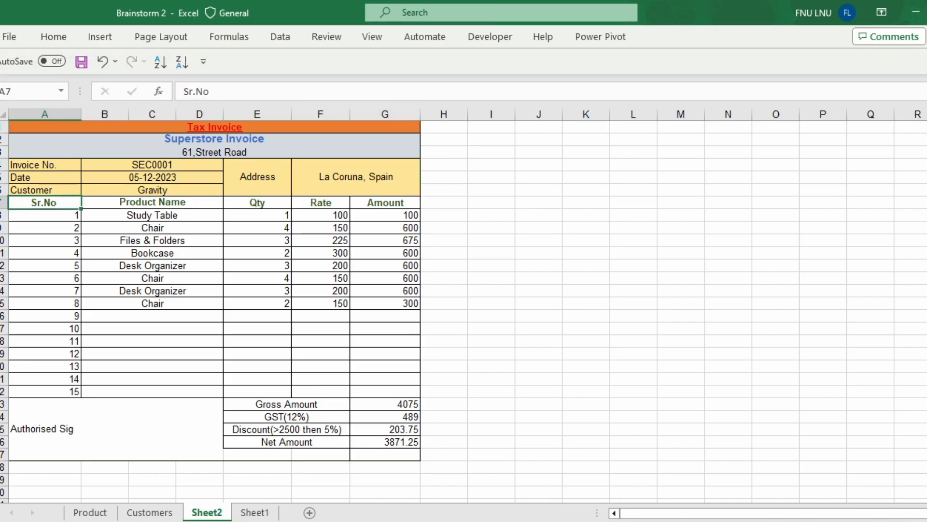
left_click_drag(45, 203, 385, 203)
left_click(54, 37)
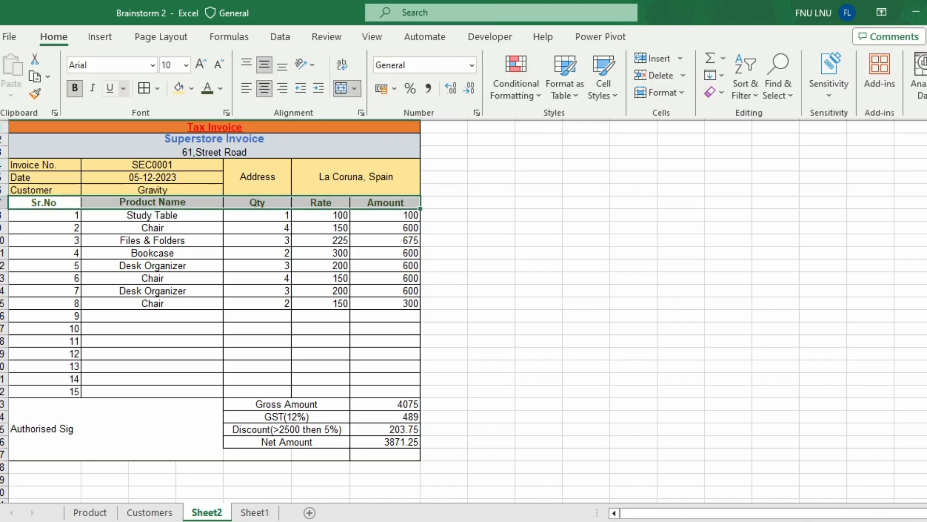
left_click(192, 88)
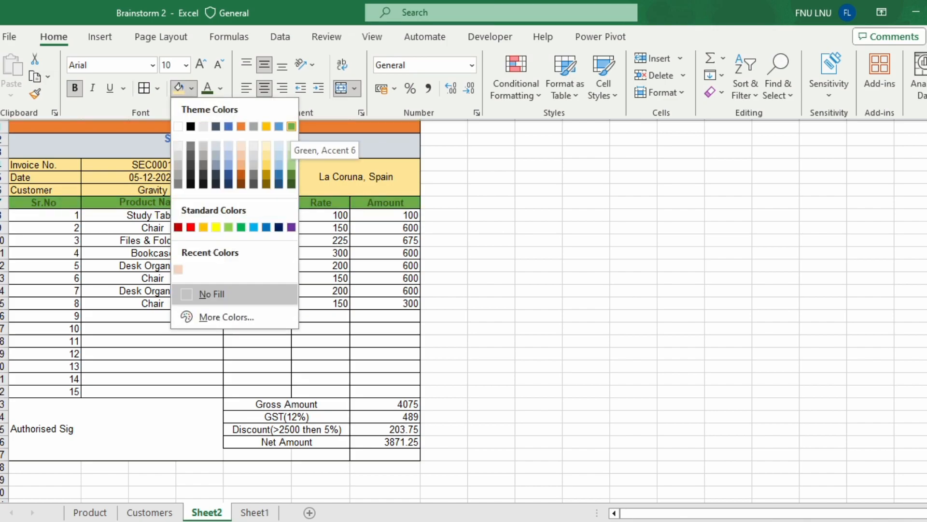
left_click(278, 126)
Fill the invoice item rows A8:G22 with light gray.
left_click(492, 228)
left_click_drag(44, 215, 385, 391)
left_click(54, 36)
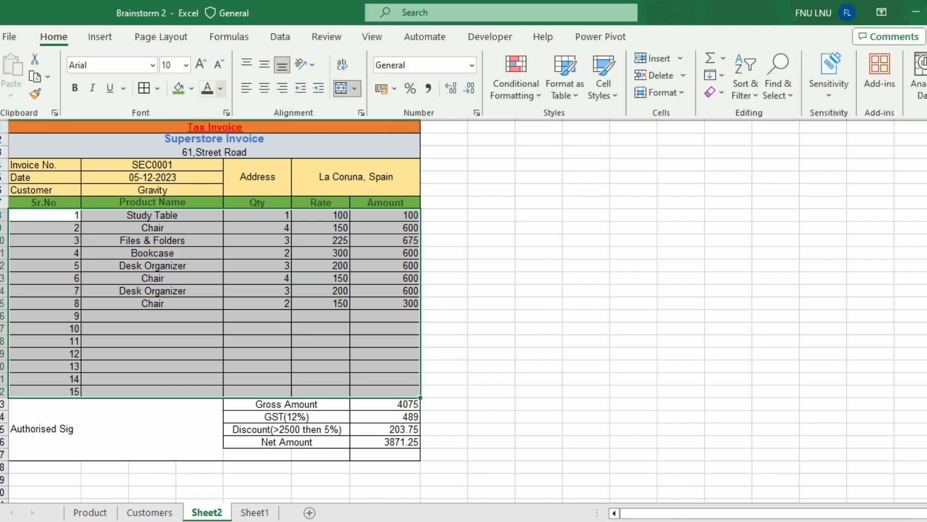
left_click(191, 88)
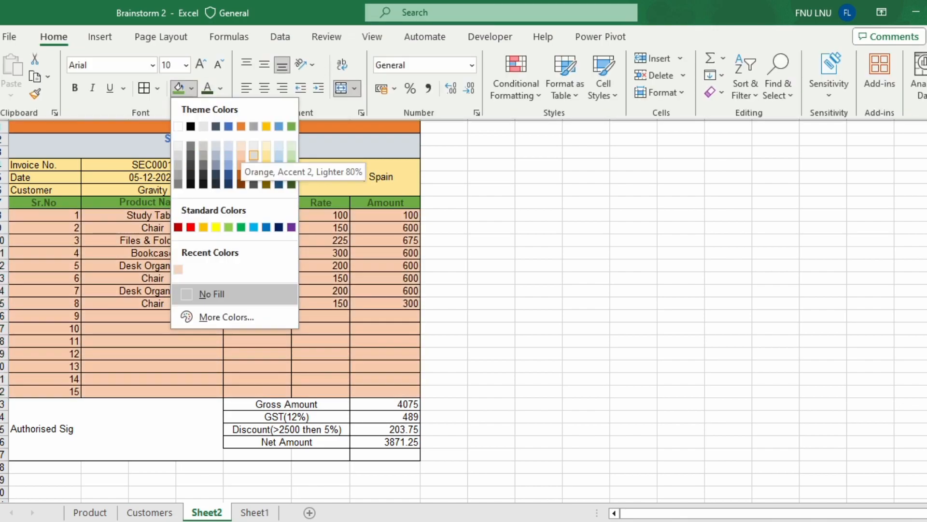
left_click(254, 165)
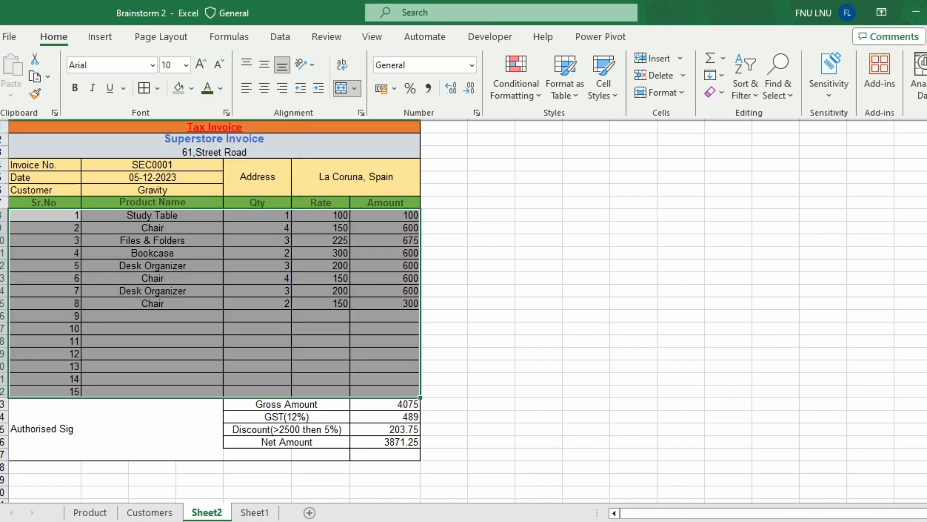
Fill the total values in G23:G26 with the standard light green.
left_click(286, 404)
left_click_drag(385, 404, 385, 442)
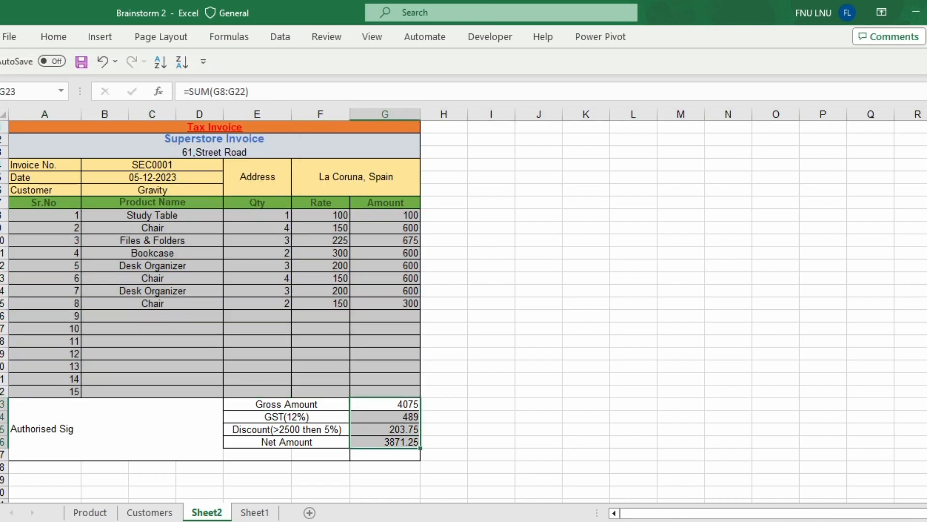
left_click(54, 37)
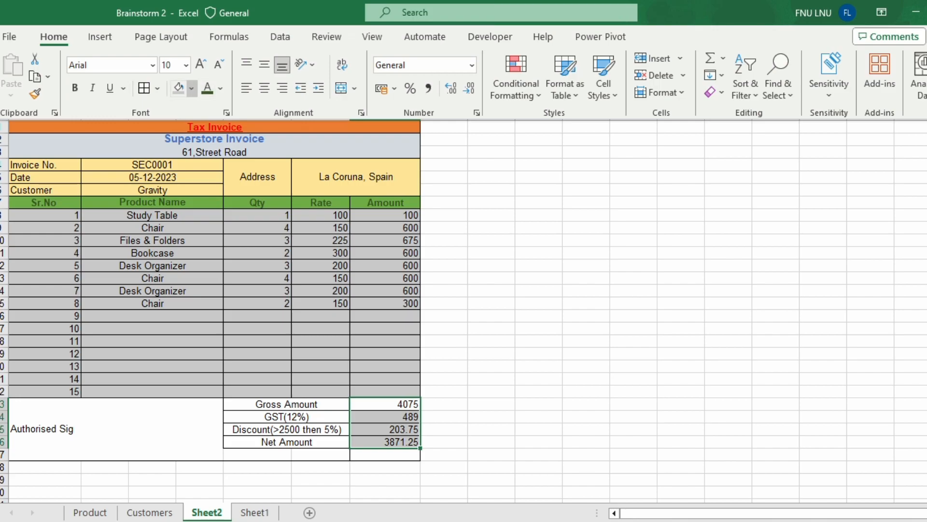
left_click(191, 88)
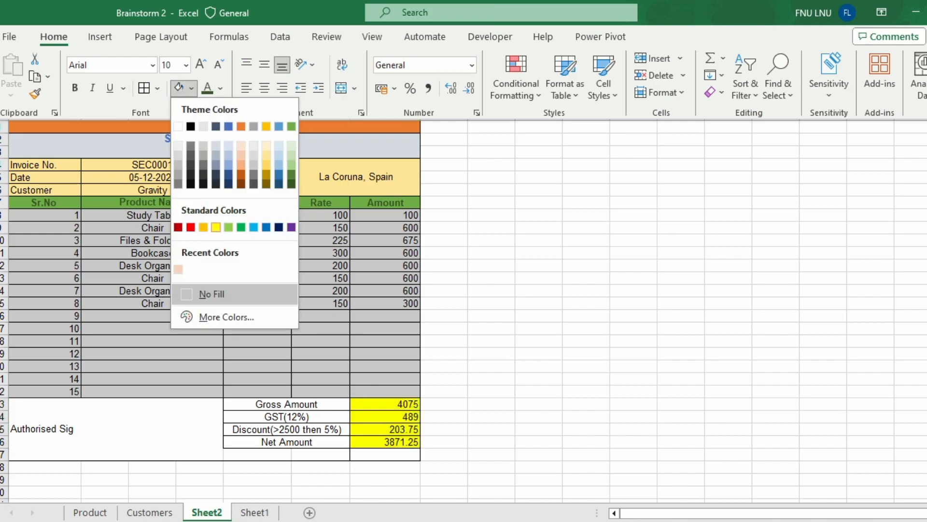
left_click(229, 227)
Fill the labels from Gross Amount to Net Amount in E23:F26 with light blue.
left_click(286, 405)
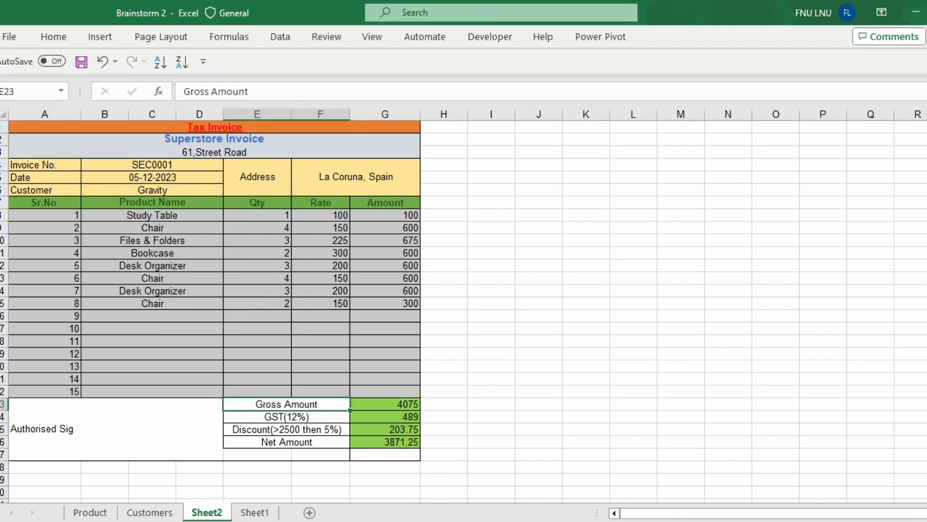
left_click_drag(203, 416, 287, 442)
left_click(286, 404)
left_click(53, 37)
left_click(192, 88)
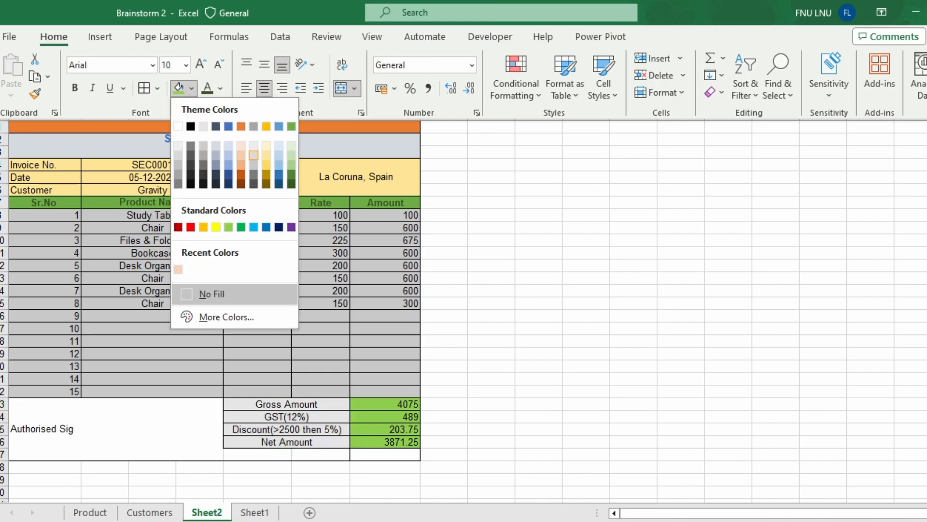
left_click(278, 155)
left_click(145, 429)
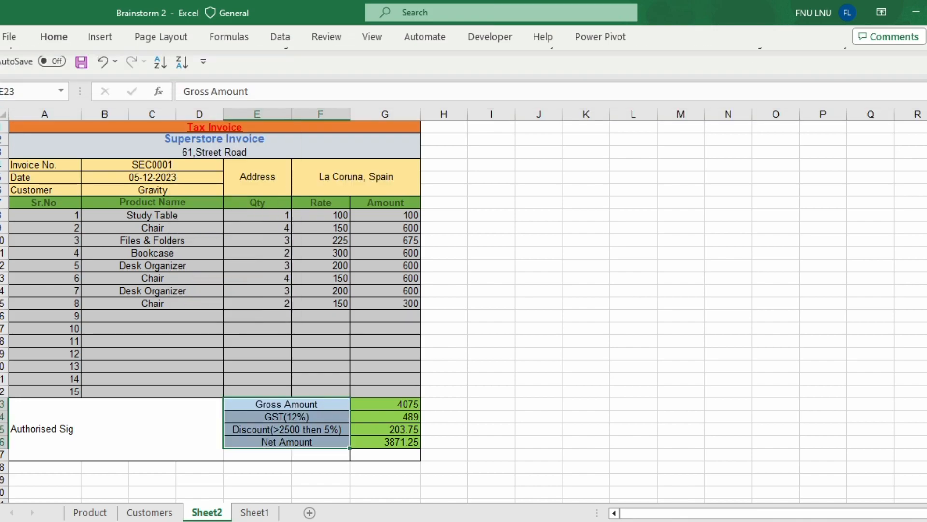
left_click(491, 266)
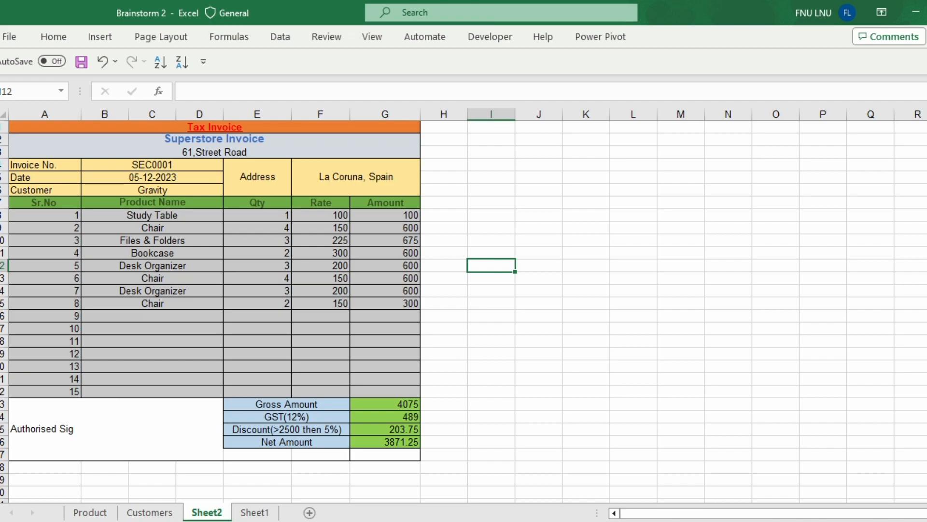
Review the invoice number, date formula, customer and address fields, and the first item's product list, quantity and rate formula.
left_click(152, 165)
left_click(152, 177)
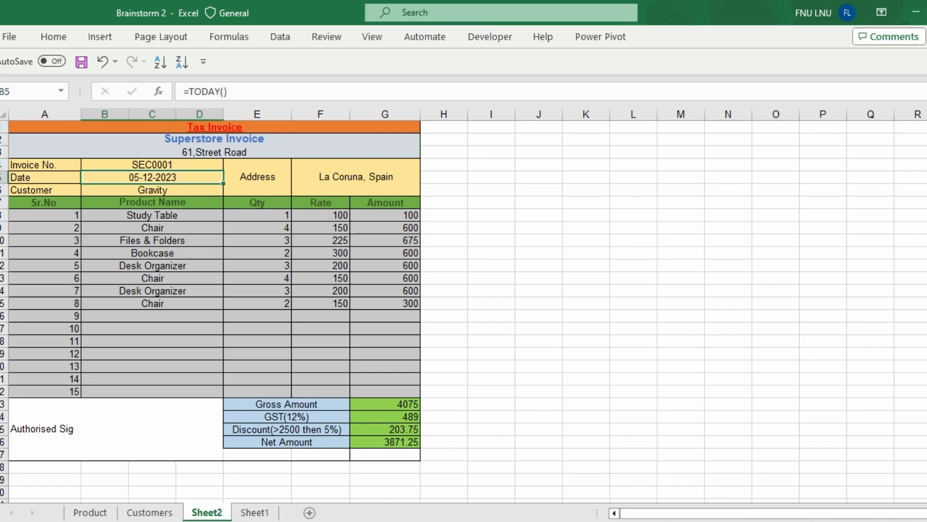
left_click(152, 190)
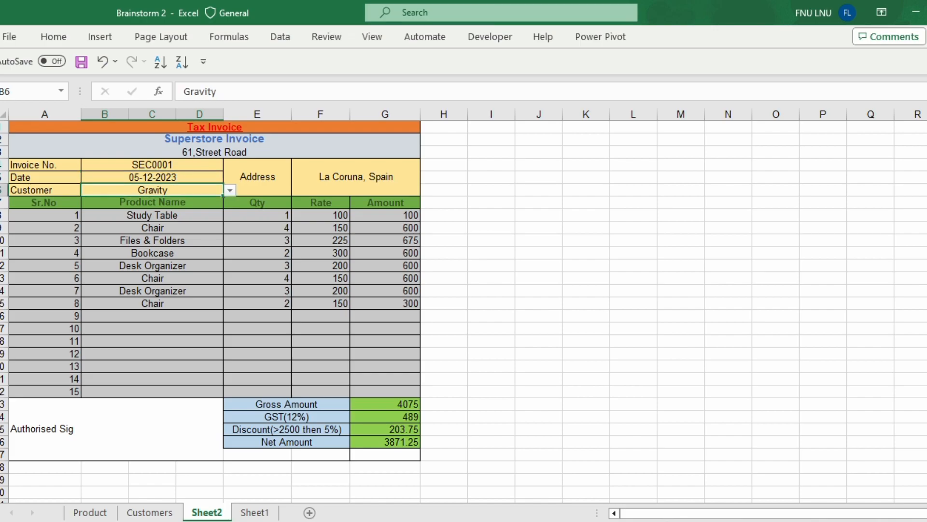
left_click(356, 177)
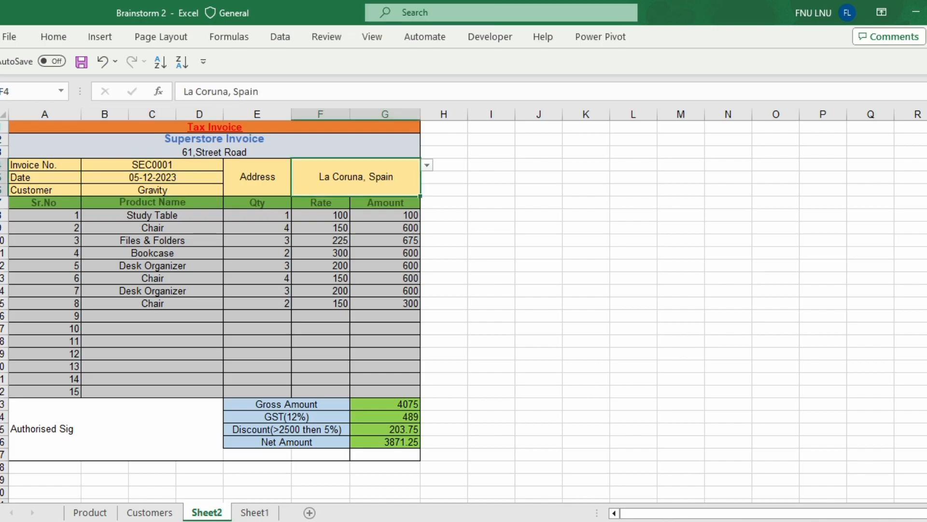
left_click(427, 165)
left_click(427, 165)
left_click(44, 215)
left_click(152, 215)
left_click(230, 215)
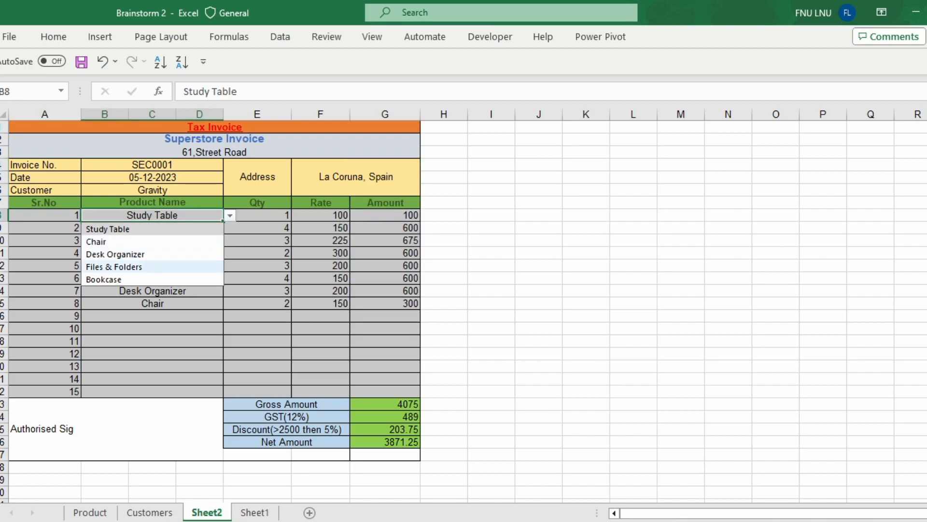
left_click(257, 215)
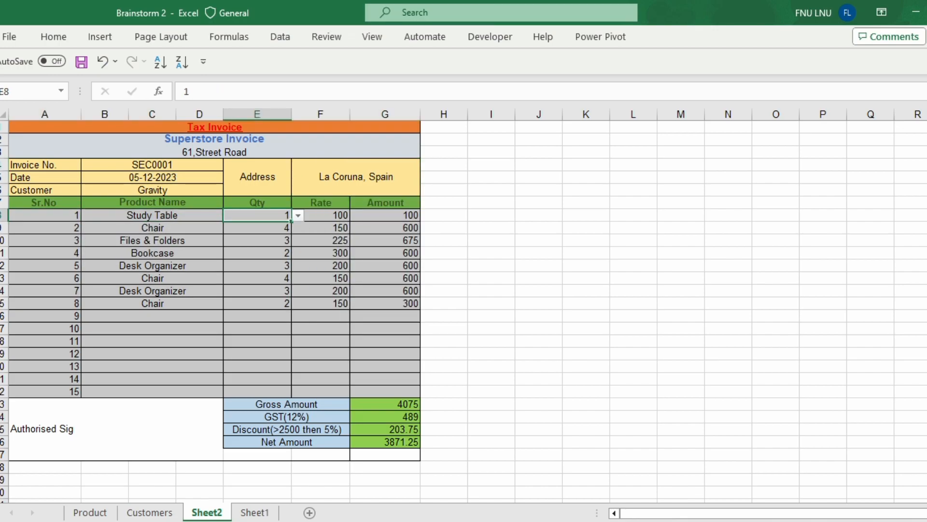
left_click(321, 216)
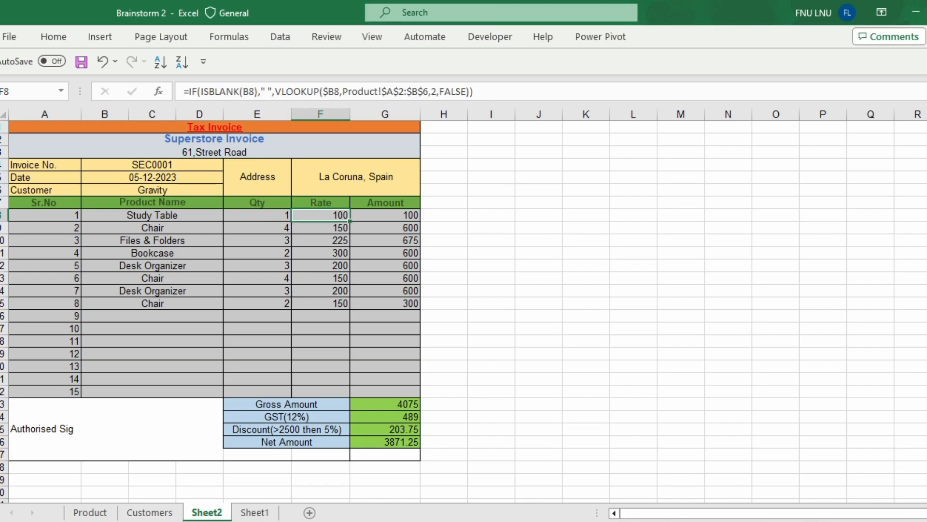